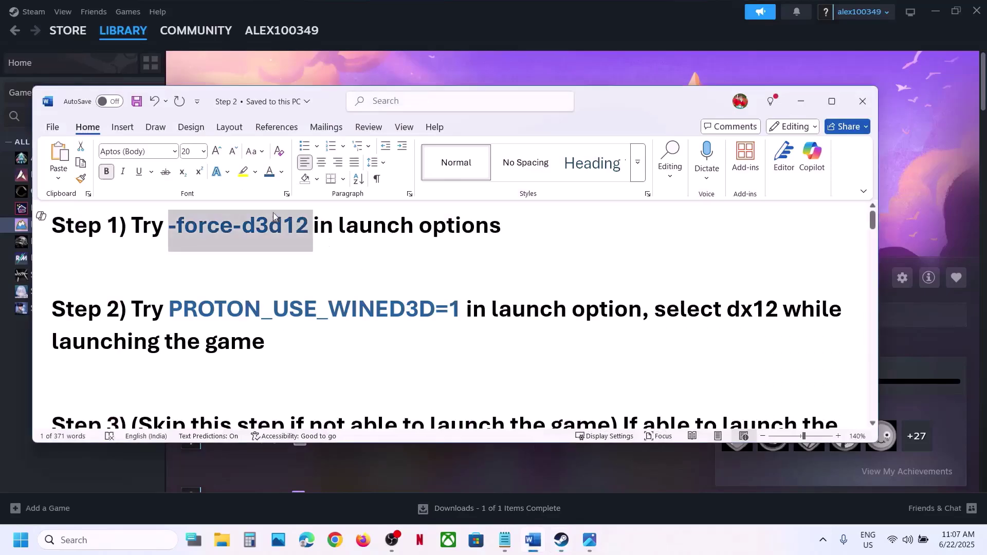
Step: Copy -force-d3d12 from Step 1 of the Word guide and enter it as PEAK's launch options in Steam
right_click(259, 229)
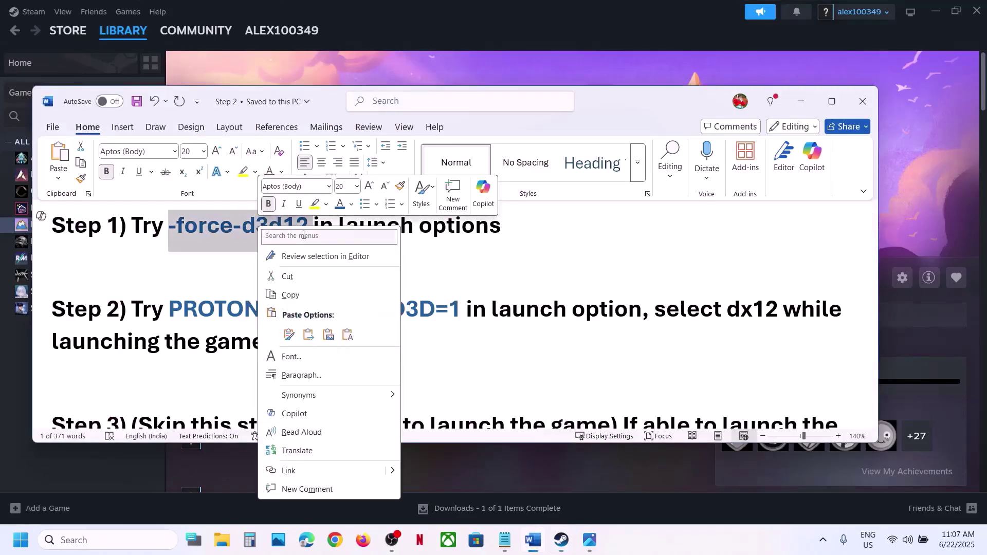
click(290, 295)
click(801, 102)
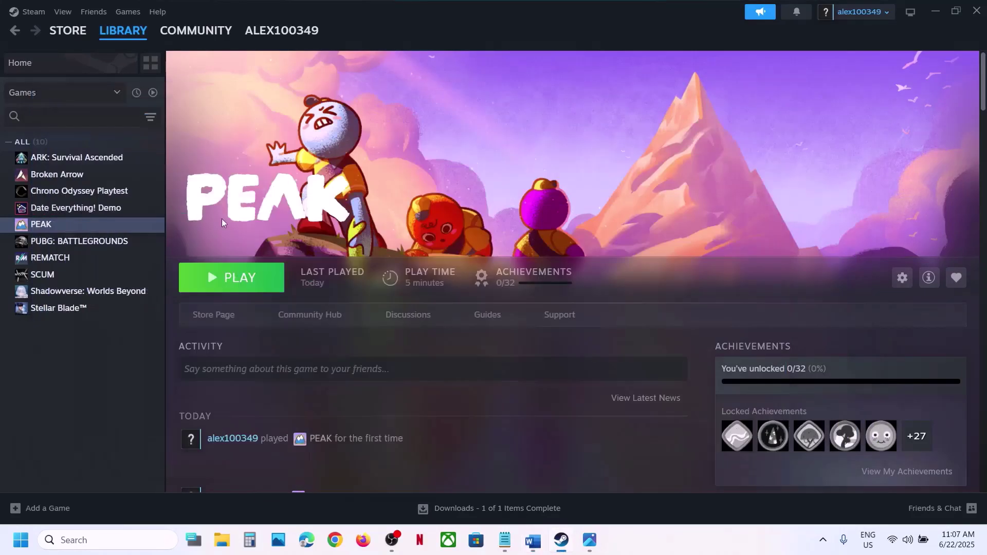
right_click(97, 233)
click(131, 325)
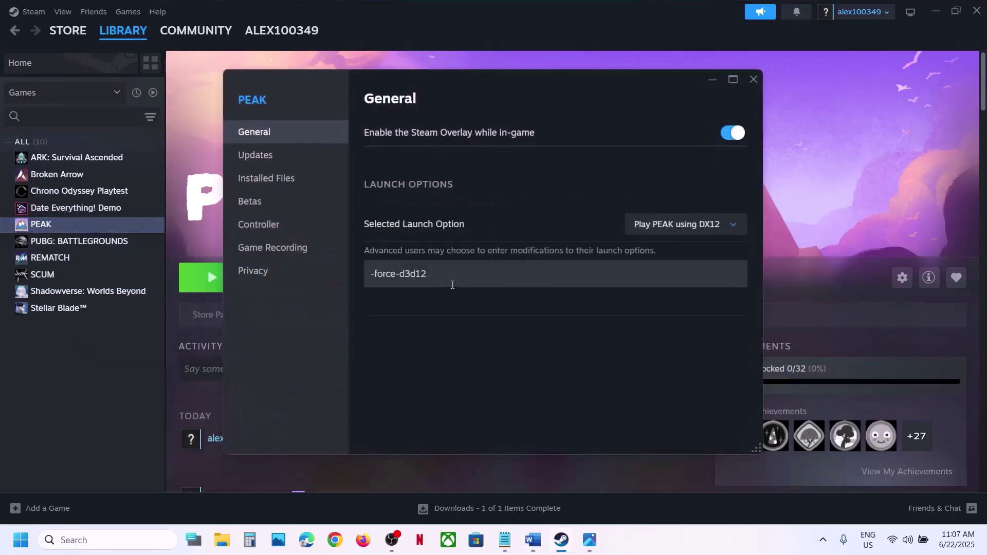
drag(443, 278, 316, 280)
key(ctrl+v)
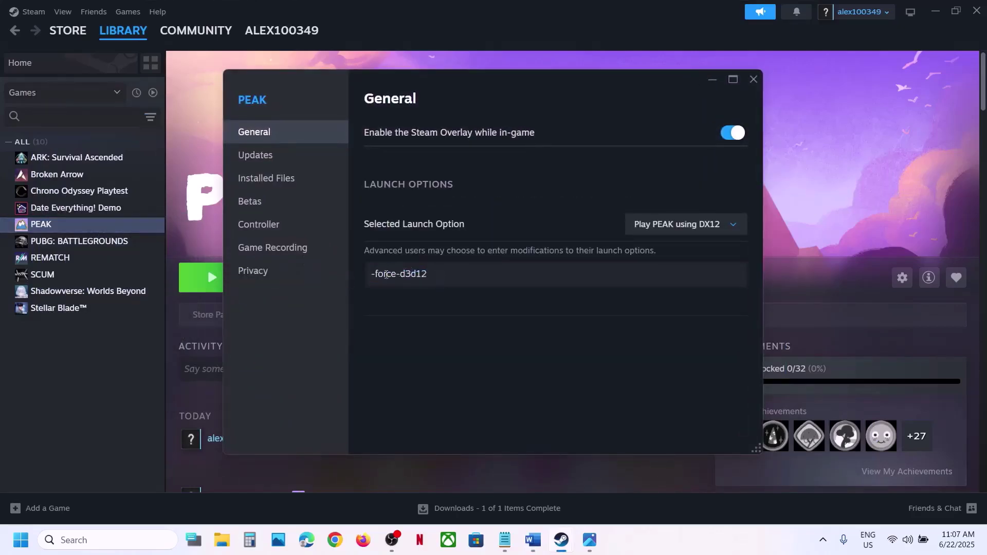
click(463, 307)
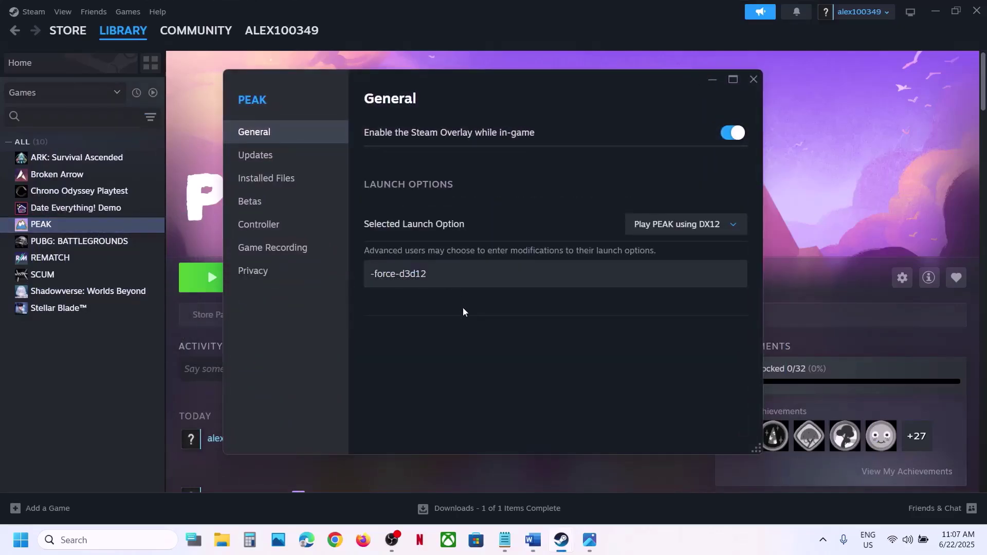
click(755, 78)
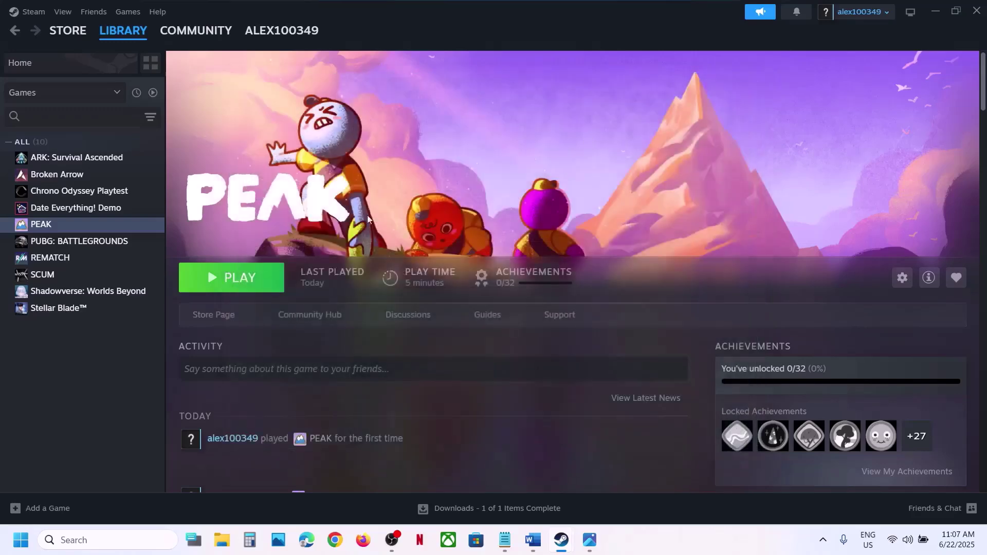
Step: Check which choices PEAK's properties offer for the selected launch option, leaving the current selection in place
right_click(111, 227)
click(153, 322)
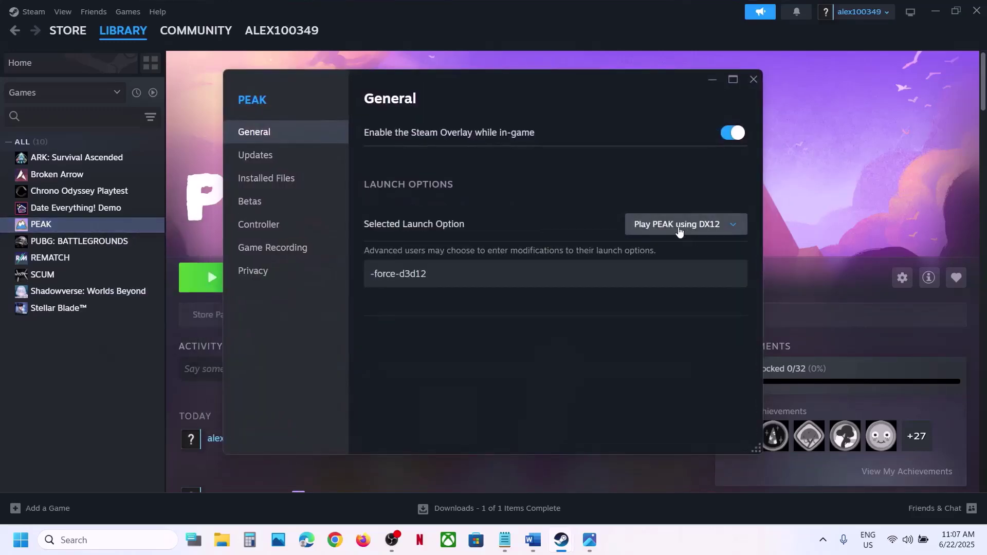
click(688, 229)
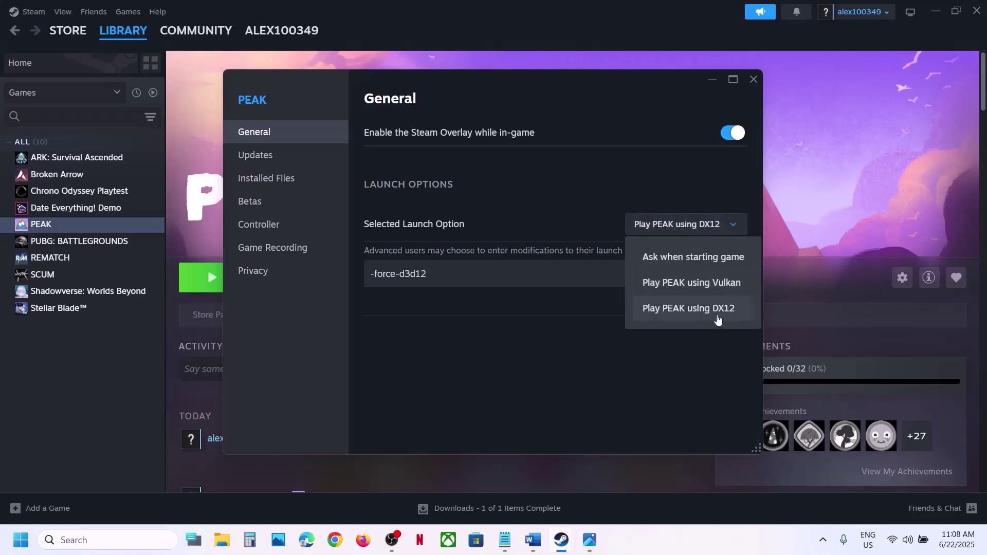
click(561, 235)
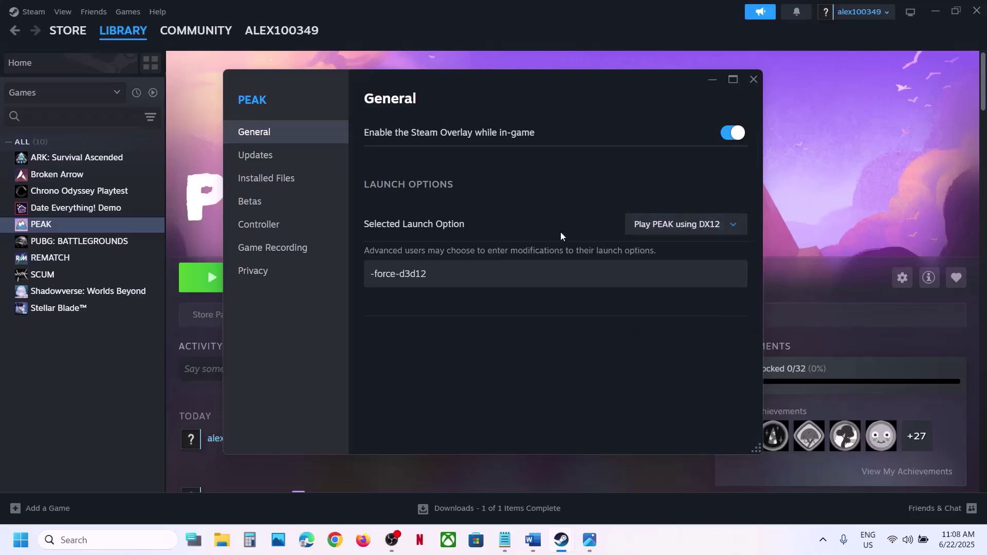
click(755, 85)
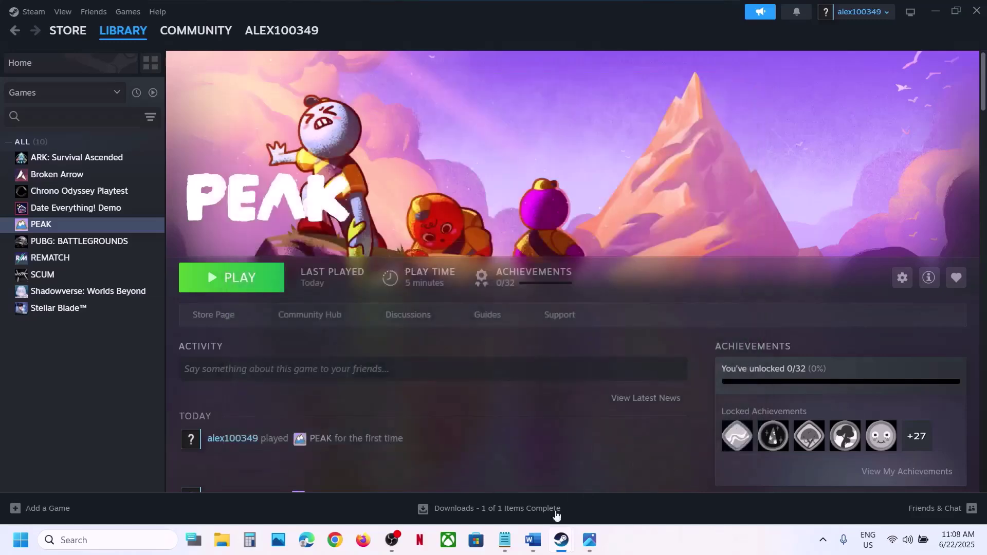
Step: Switch to the Word guide, copy PROTON_USE_WINED3D=1 from Step 2, and return to Steam
click(532, 540)
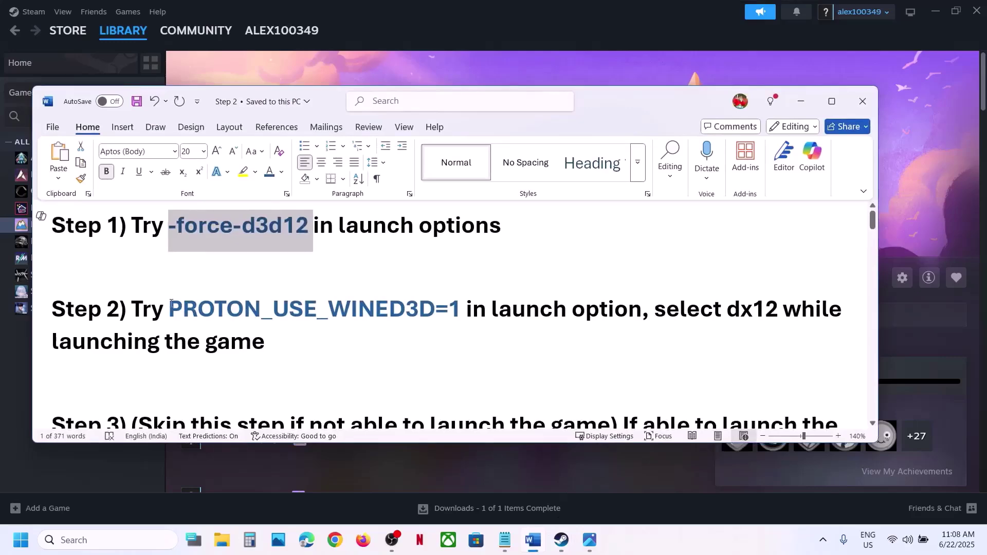
drag(171, 304, 459, 313)
key(ctrl+c)
click(641, 67)
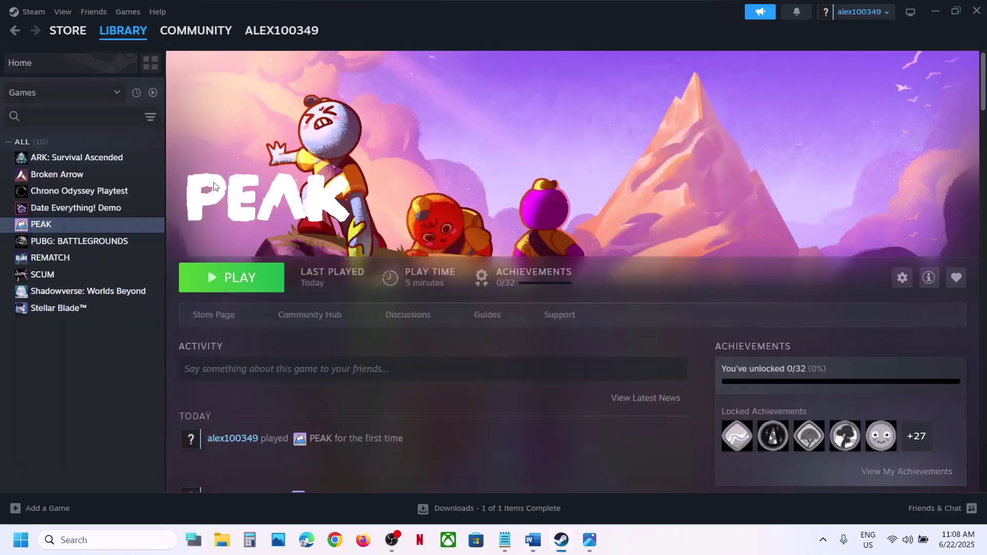
Step: Replace PEAK's launch options in its properties with the copied PROTON_USE_WINED3D=1
right_click(105, 229)
click(139, 324)
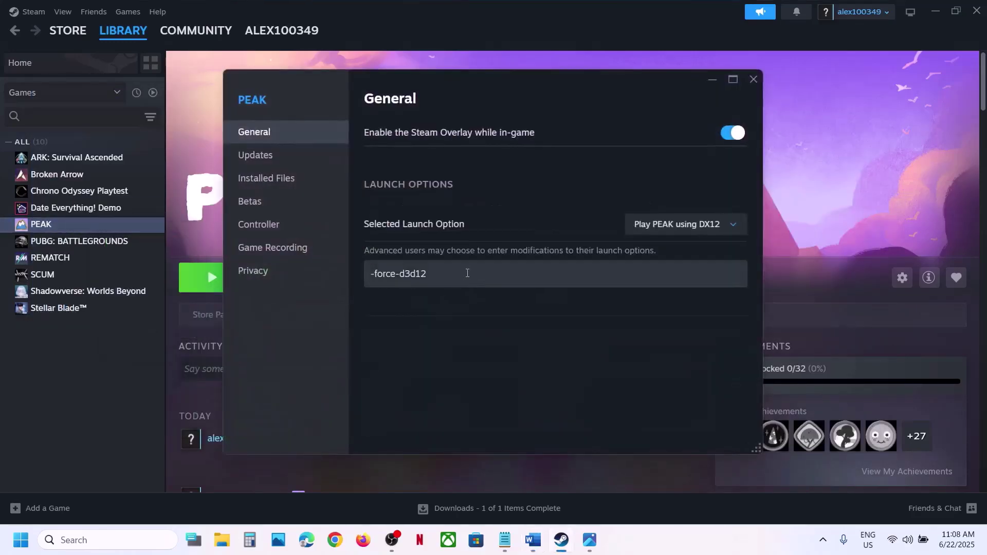
key(ctrl+a)
key(ctrl+v)
click(488, 330)
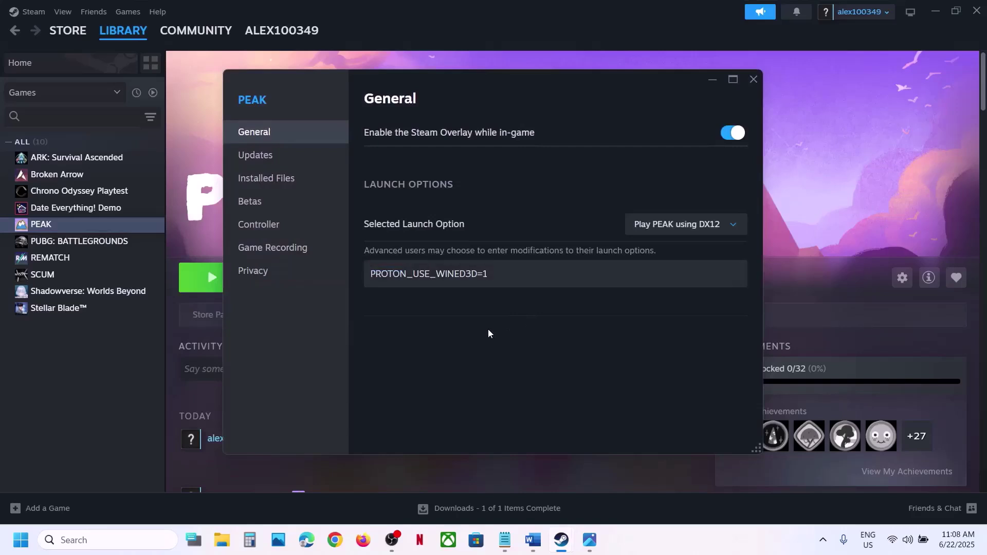
Step: Choose Play PEAK using DX12 as the selected launch option, close the properties and launch the game
click(670, 230)
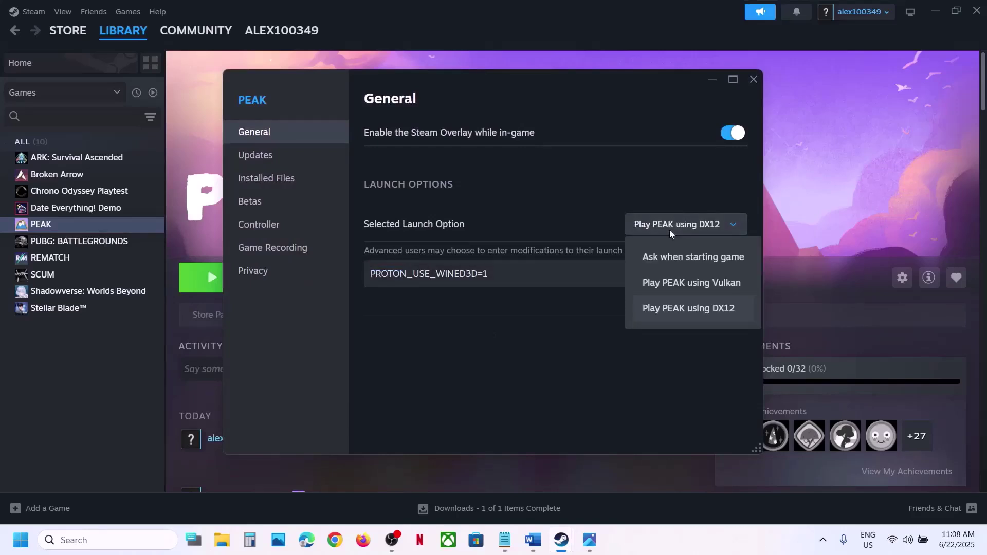
click(689, 311)
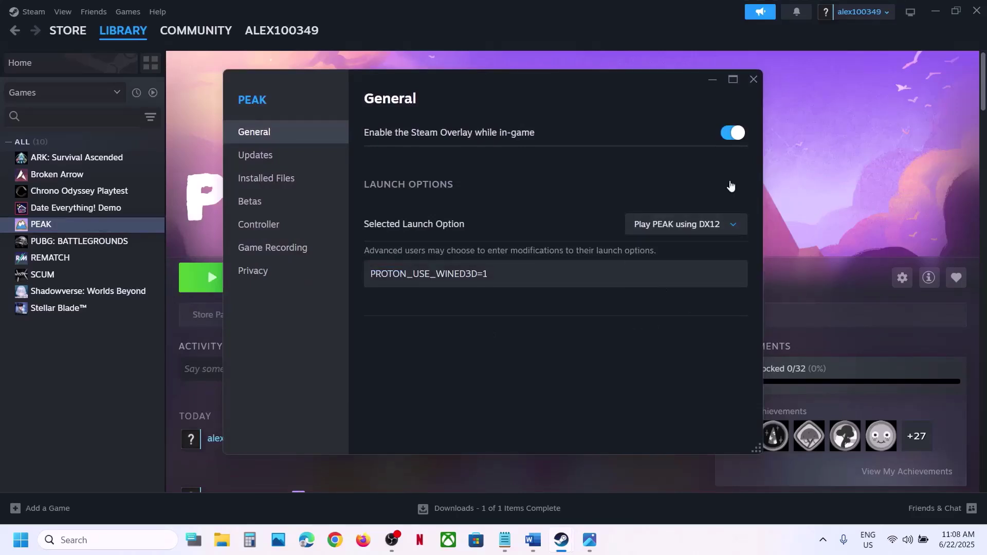
click(751, 83)
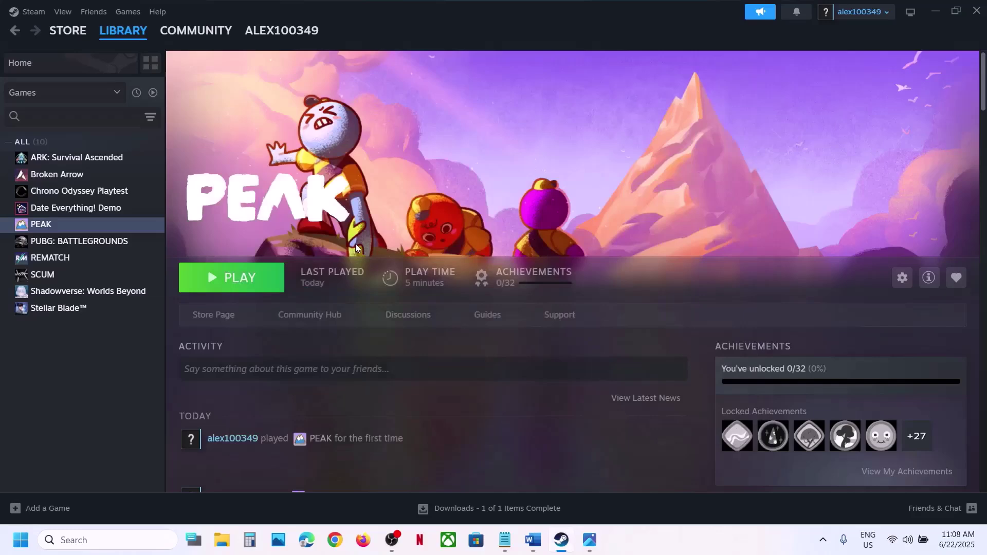
click(252, 280)
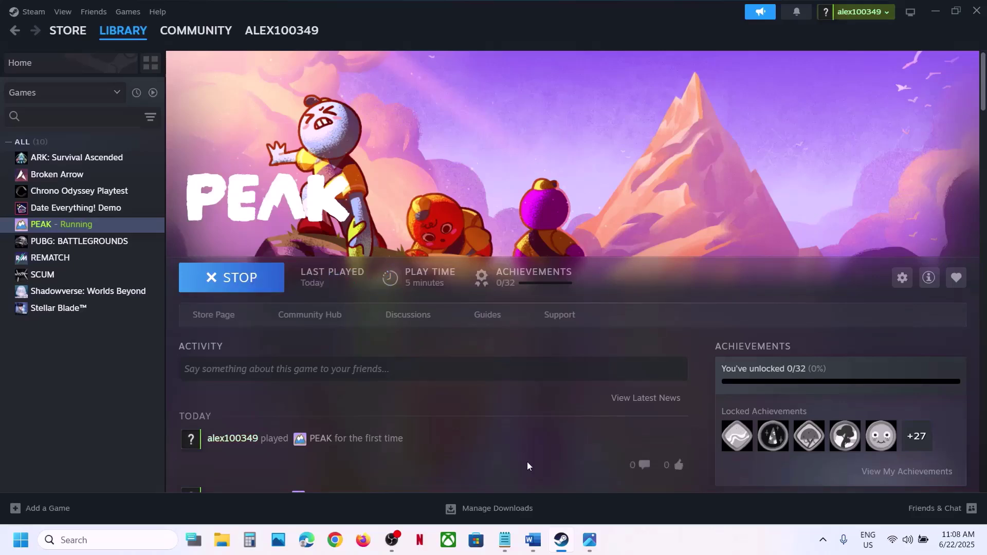
Step: Switch to the Word guide and read the start of Step 3 about avoiding the campfire crash
click(534, 541)
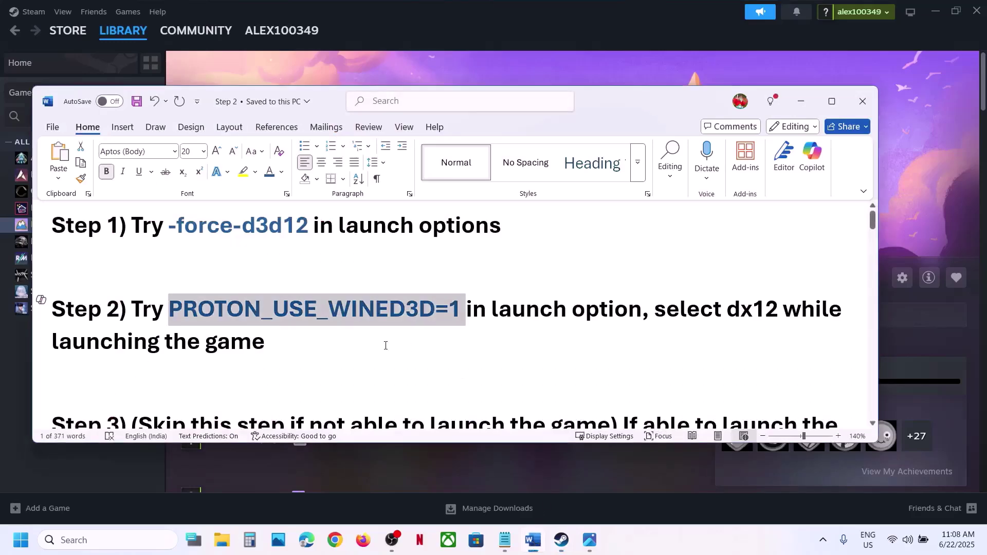
scroll(365, 360, down, 3)
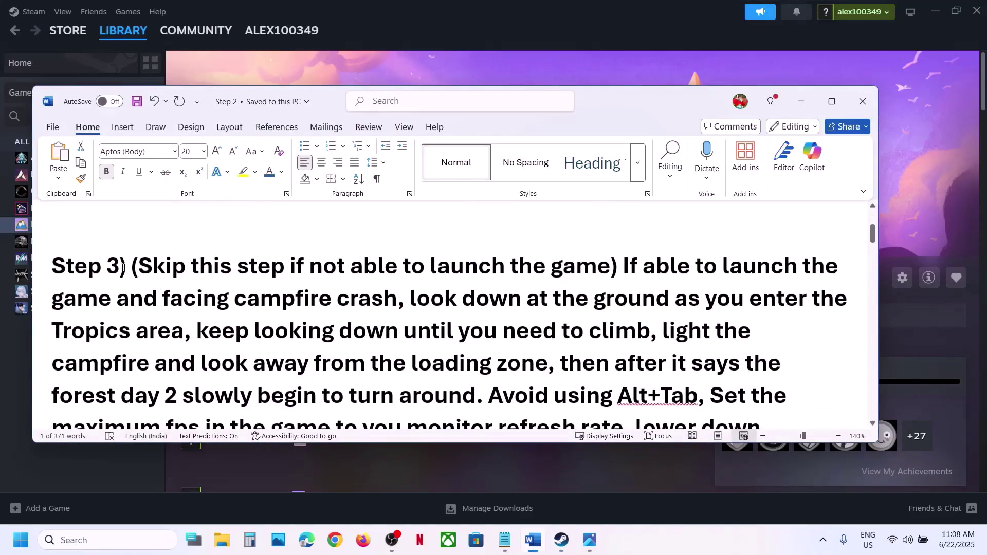
drag(132, 266, 356, 298)
click(357, 298)
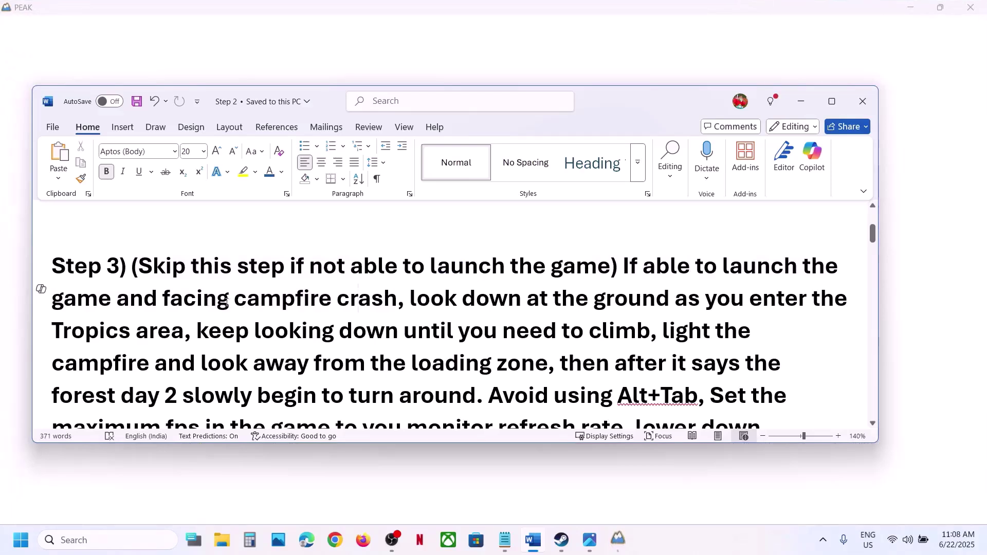
drag(232, 304, 398, 298)
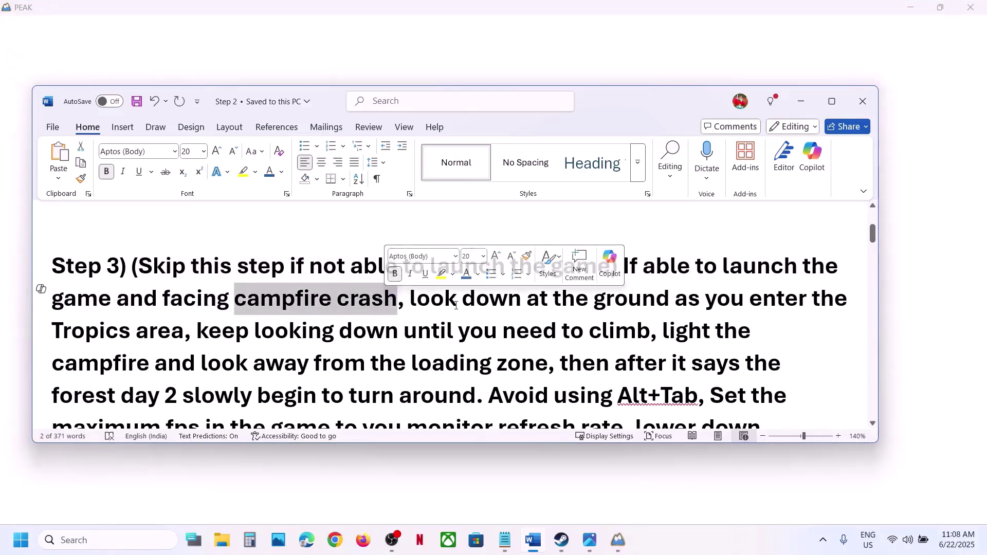
scroll(426, 302, down, 1)
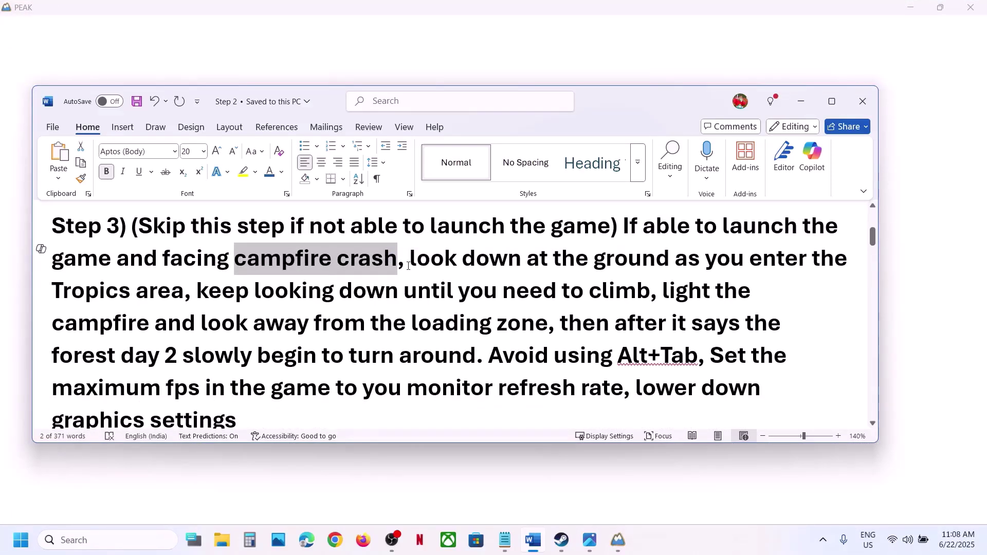
drag(409, 264, 188, 292)
click(188, 293)
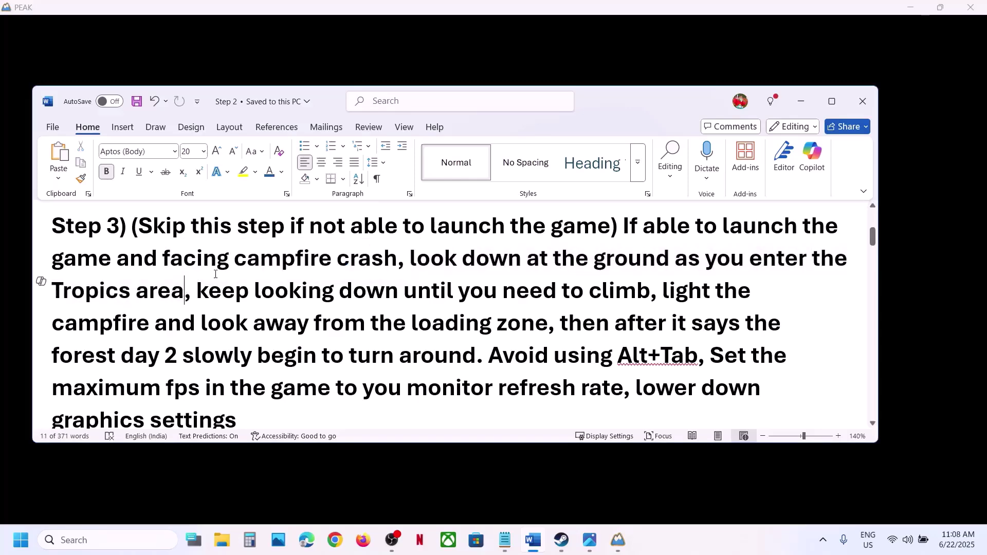
Step: Close the running PEAK game and read the rest of Step 3, including the advice on Alt+Tab and maximum fps
click(978, 11)
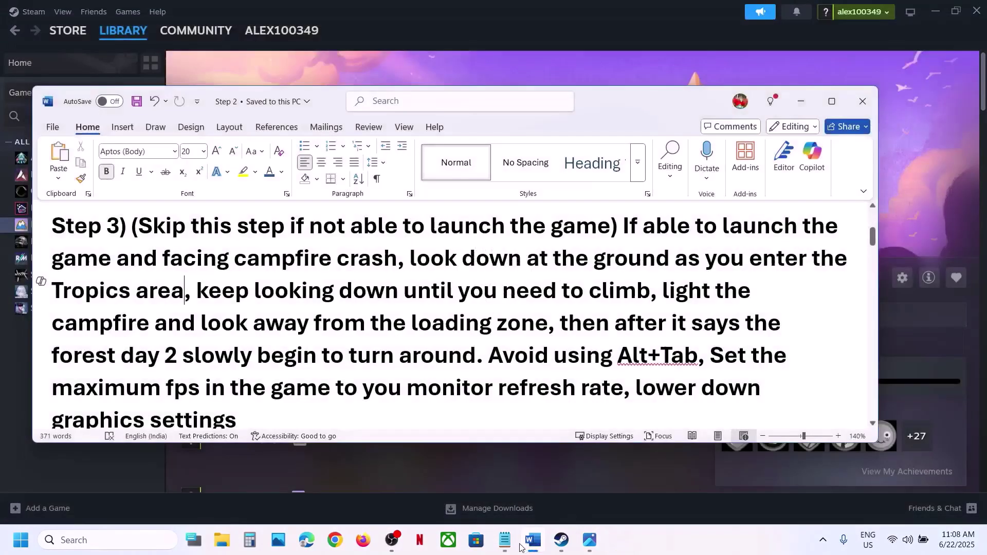
click(383, 246)
drag(456, 250, 469, 370)
click(672, 296)
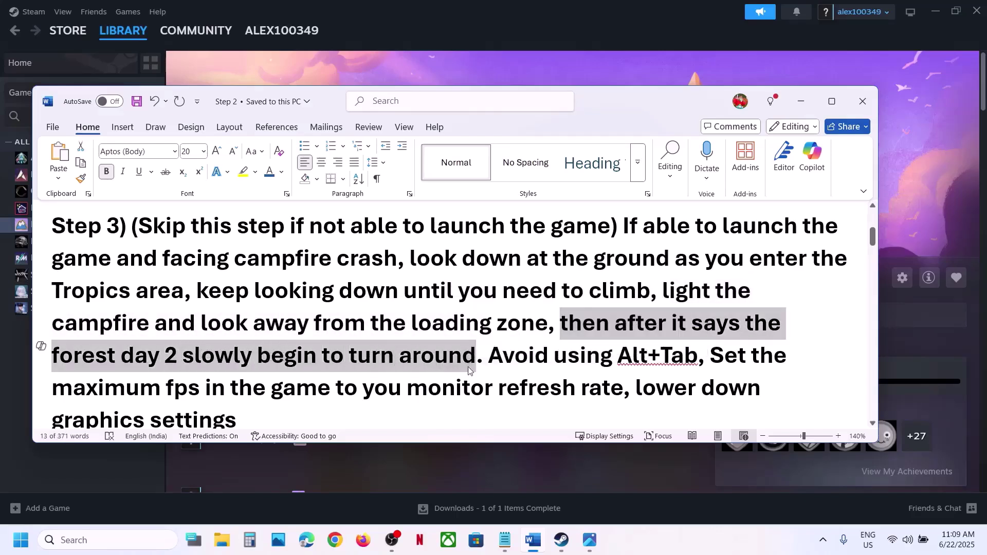
click(466, 367)
scroll(494, 359, down, 1)
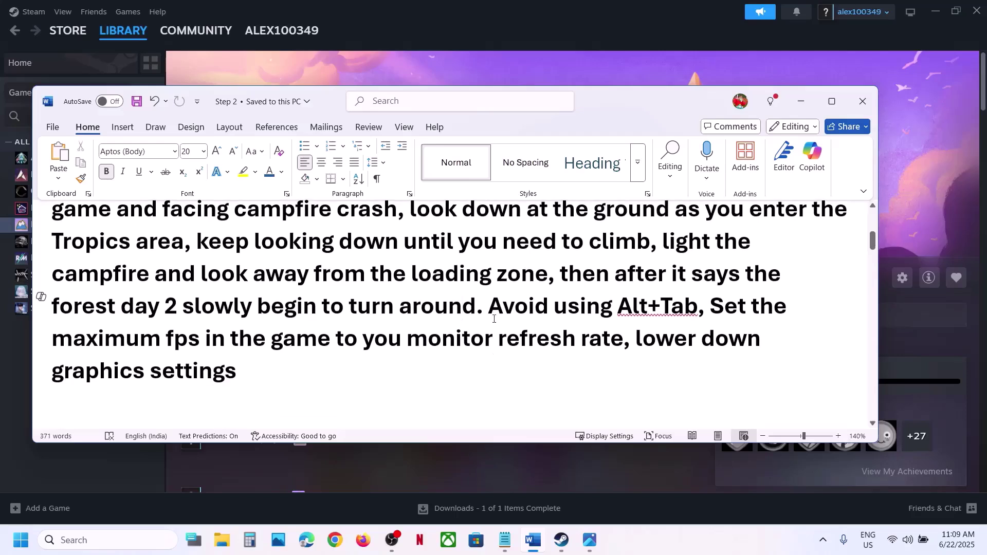
drag(491, 310, 683, 307)
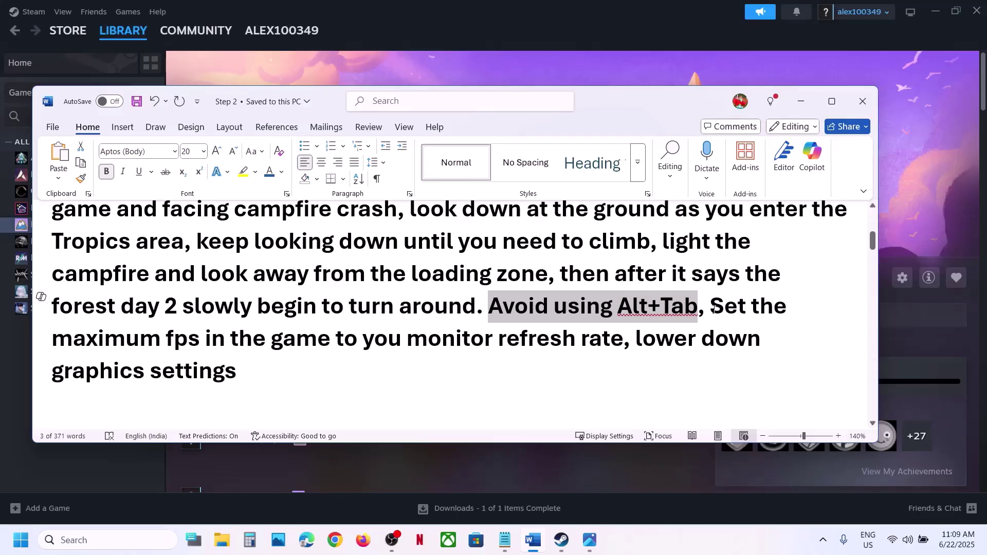
drag(714, 309, 579, 342)
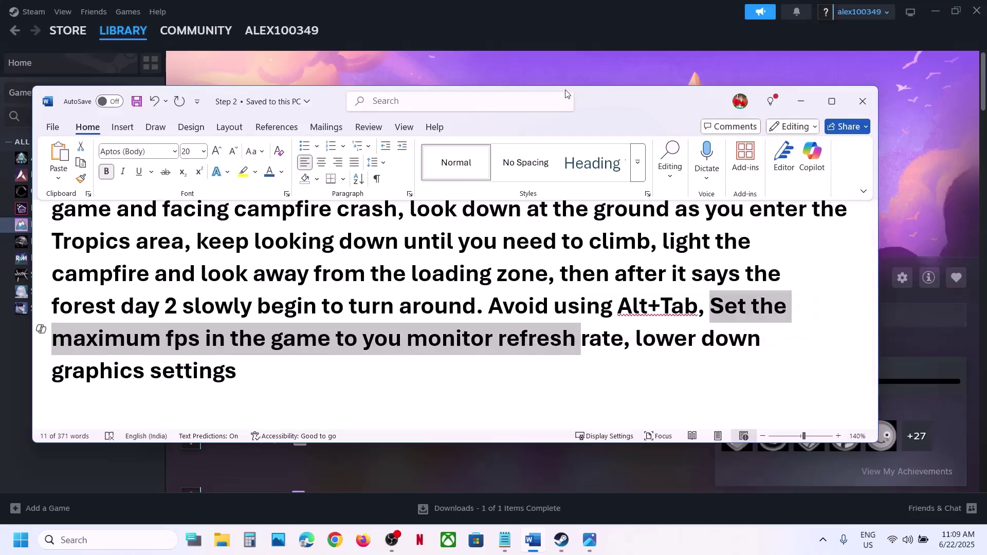
Step: Look up the monitor's refresh rate in the advanced display settings of Windows Settings, then minimize Settings
click(554, 71)
key(super+i)
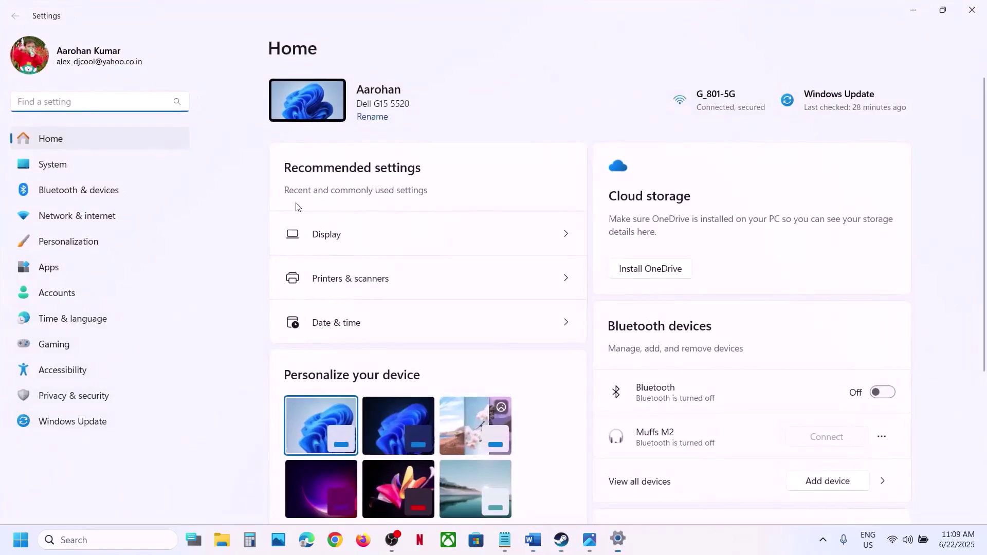
click(77, 166)
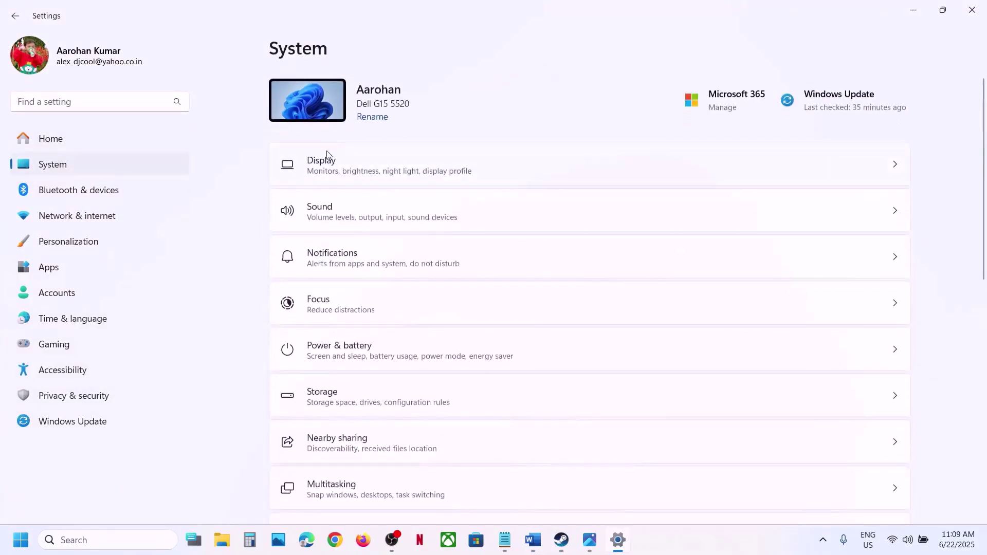
click(319, 163)
scroll(438, 293, down, 5)
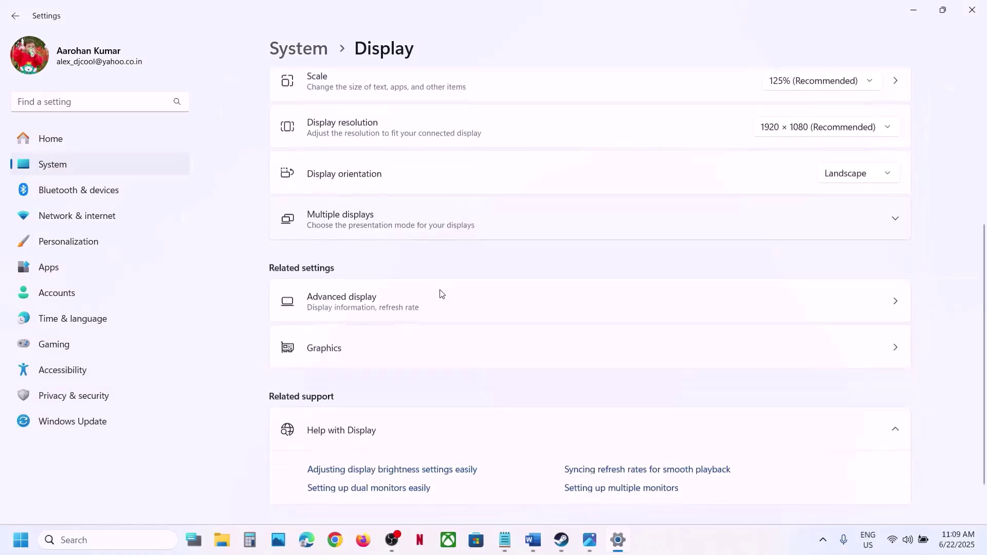
click(359, 306)
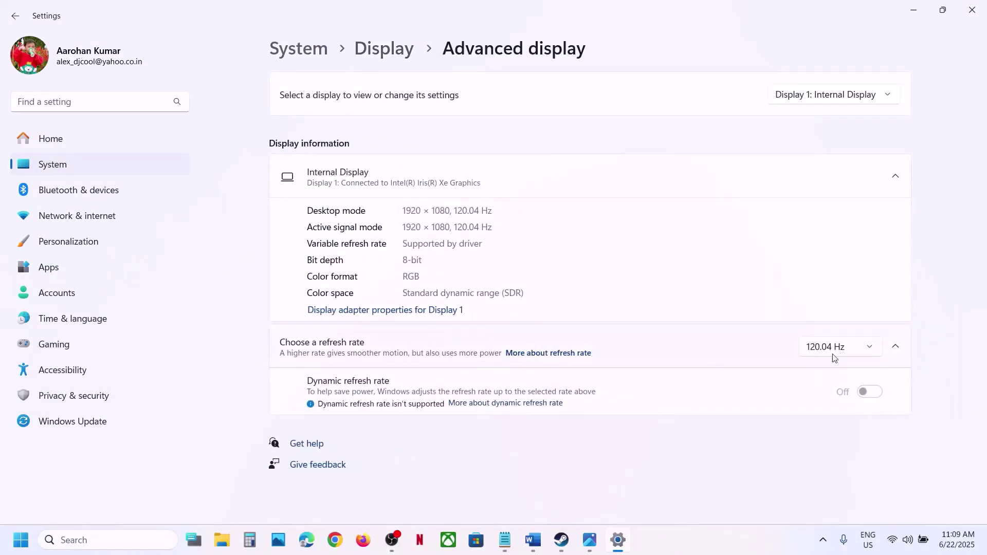
click(915, 10)
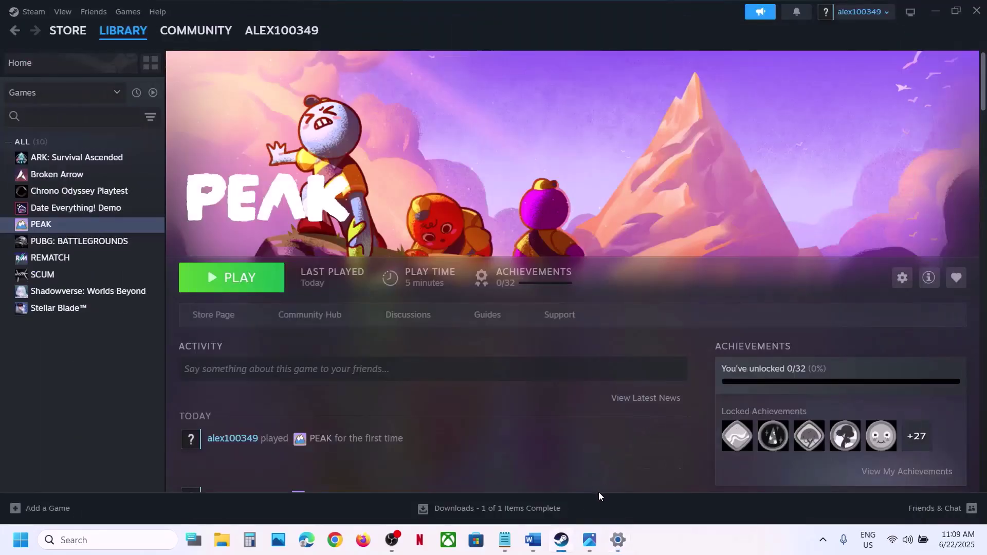
Step: Review the screenshot of PEAK's graphics settings alongside the guide's advice on maximum fps and lower graphics settings, and close the screenshot
click(590, 540)
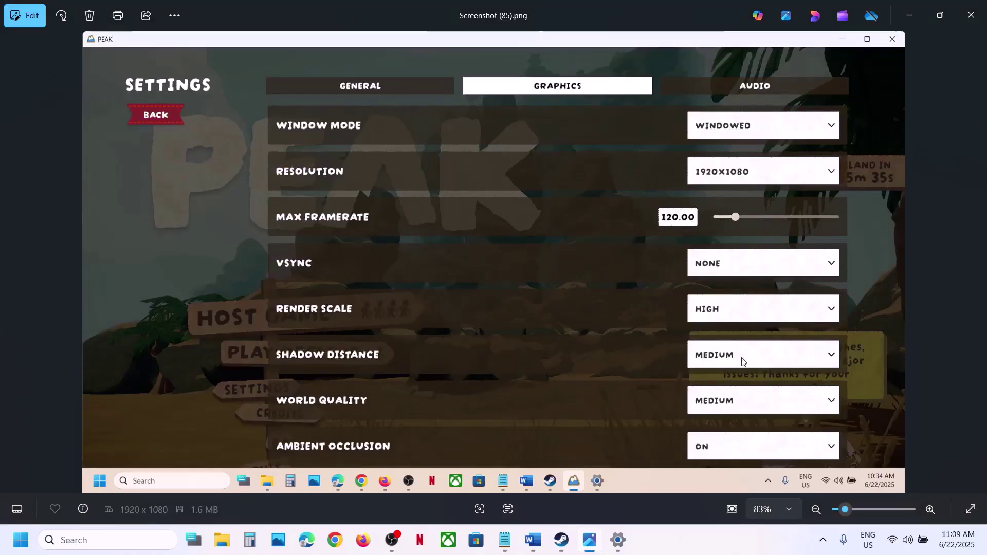
click(910, 16)
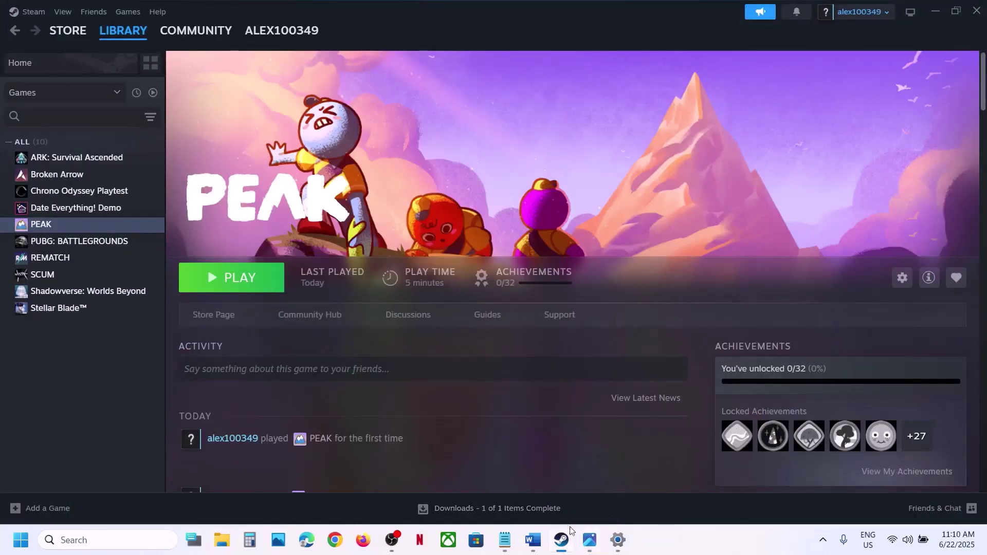
click(533, 541)
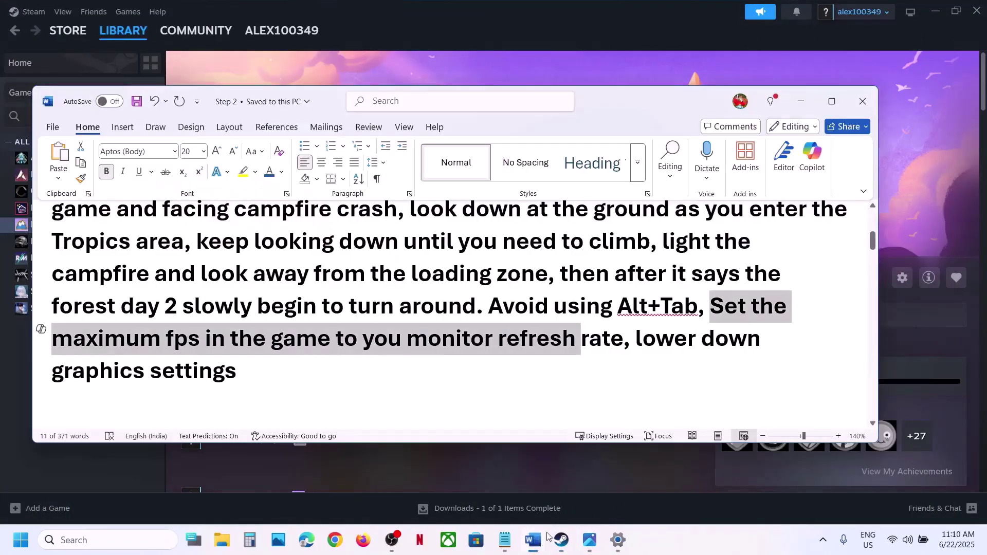
click(337, 377)
drag(337, 378, 641, 343)
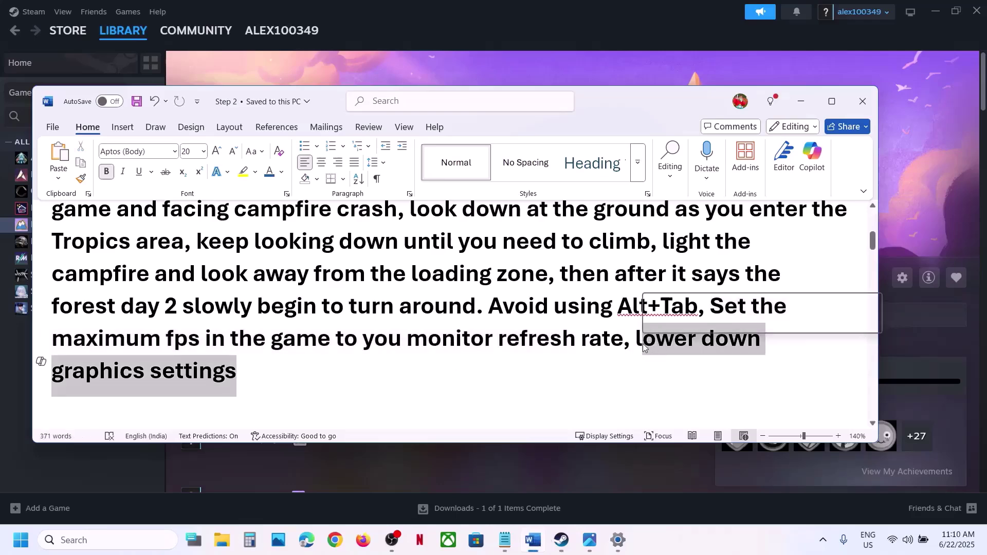
click(590, 541)
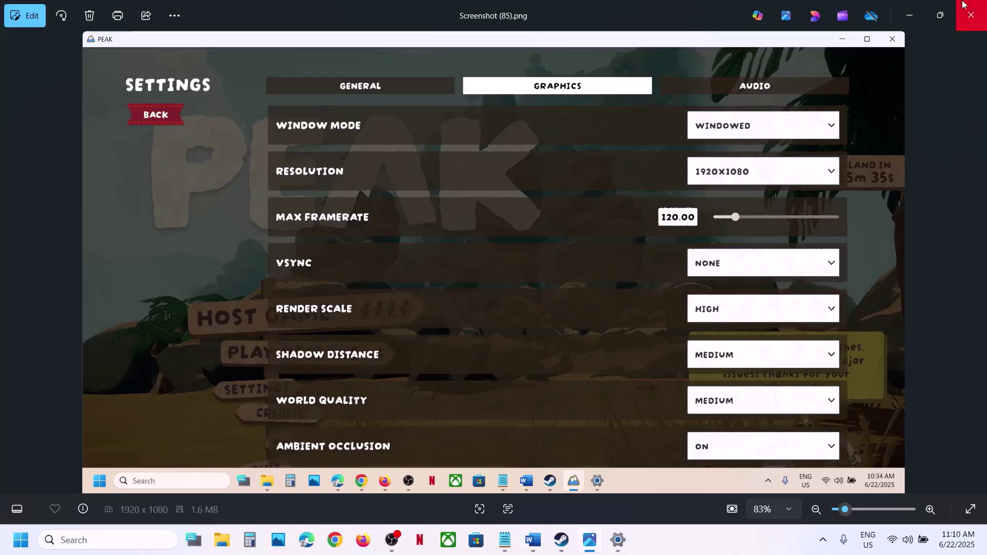
click(959, 25)
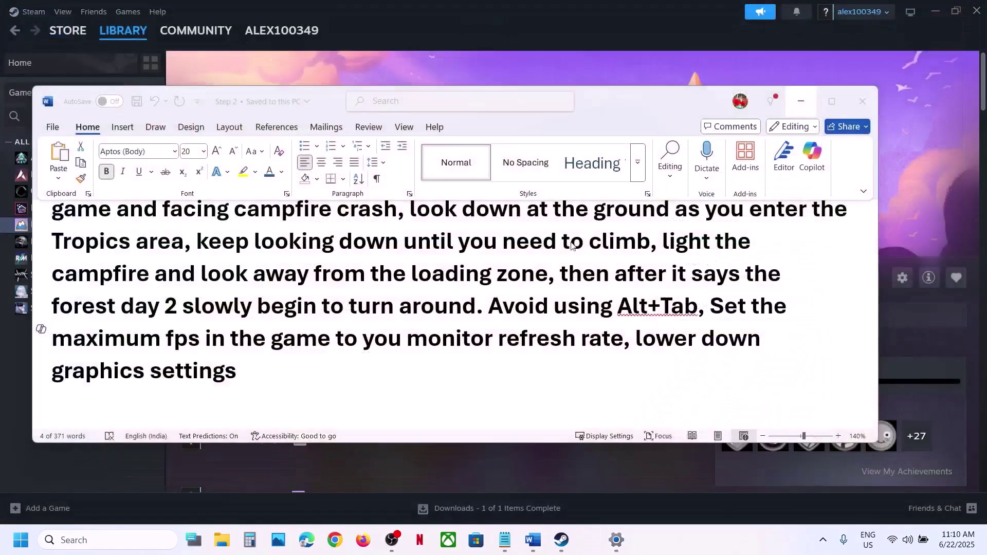
Step: Correct "you monitor" to "your monitor" in the Step 4 text of the guide
scroll(448, 340, down, 3)
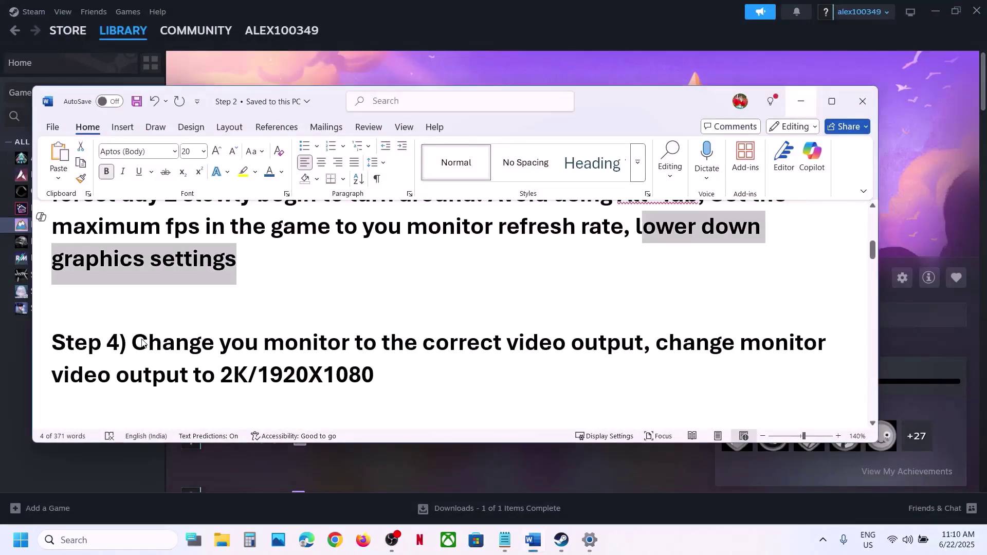
click(134, 343)
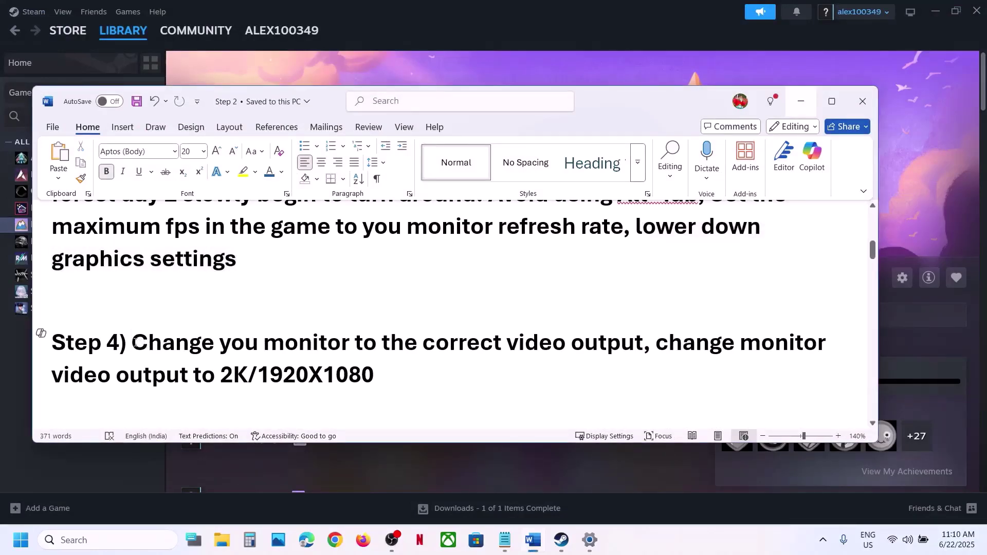
drag(133, 342, 259, 353)
click(260, 353)
text(r)
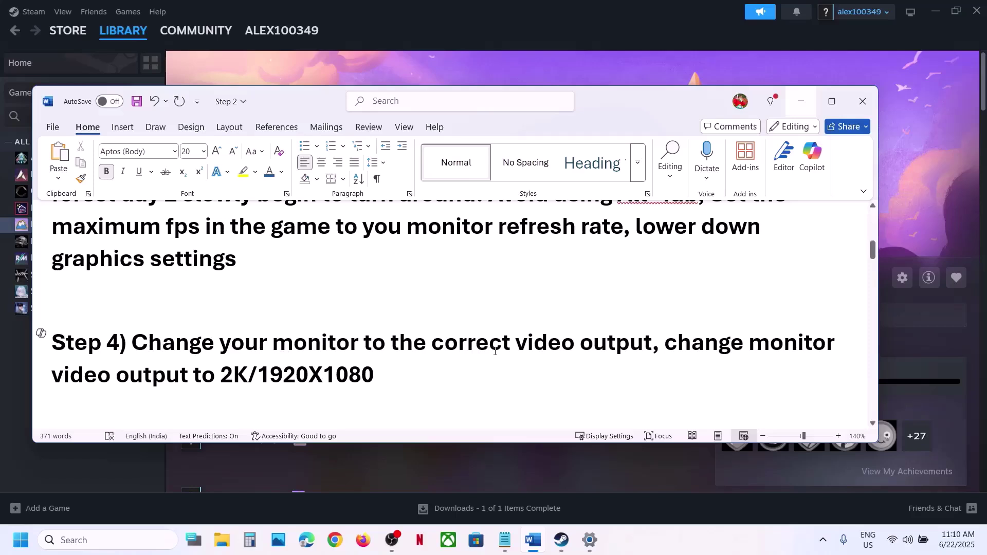
Step: Read the Step 4 advice on the correct monitor video output and the 2K/1920X1080 setting
drag(496, 351, 643, 355)
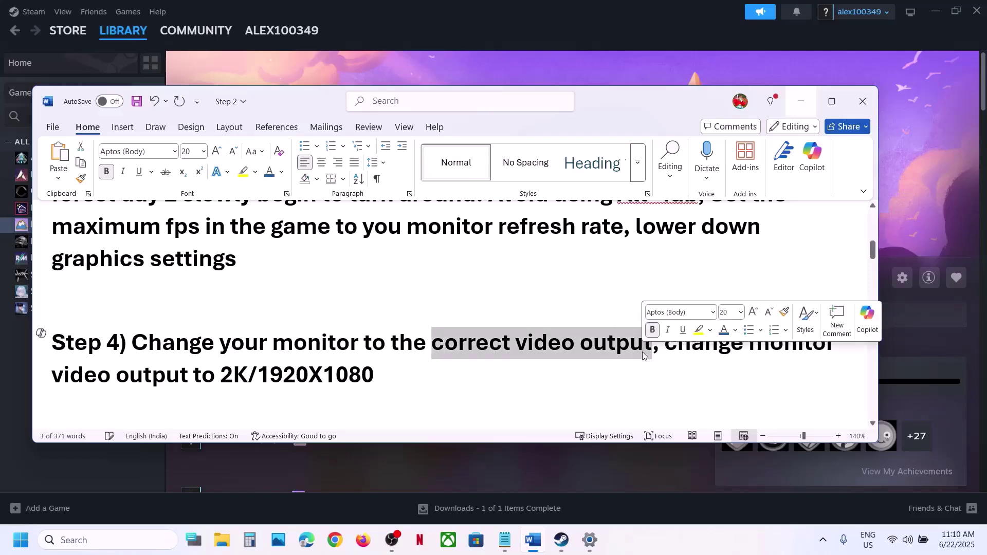
click(597, 369)
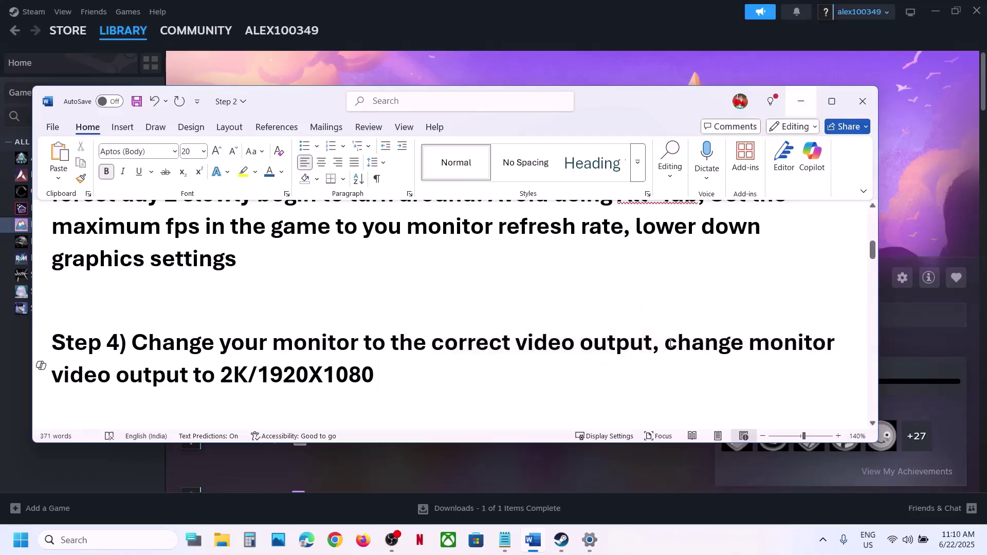
drag(672, 344, 376, 378)
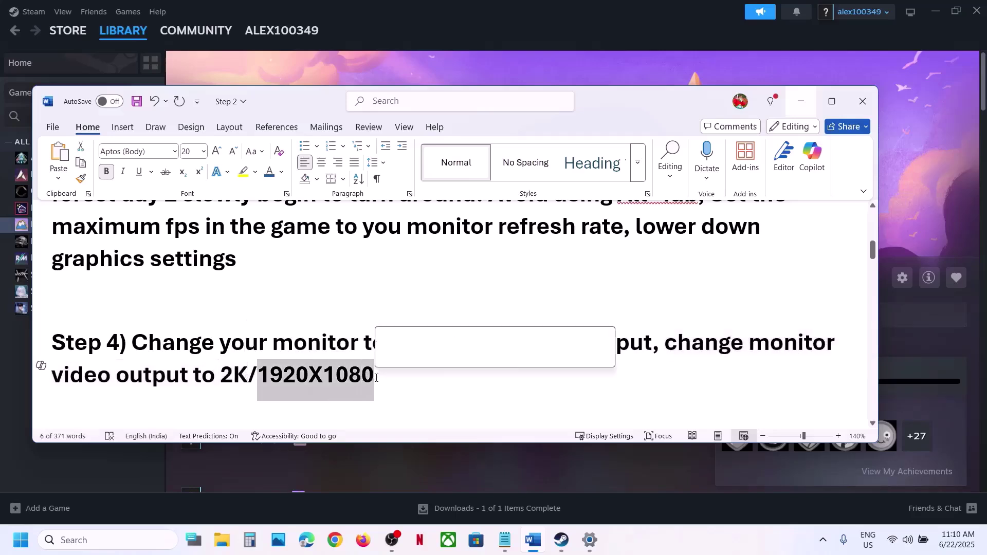
click(376, 378)
Step: Copy the launch option line "-screen-fullscreen 0 -screen-width 1920 -screen-height 1080" from Step 5 of the guide
scroll(360, 380, down, 3)
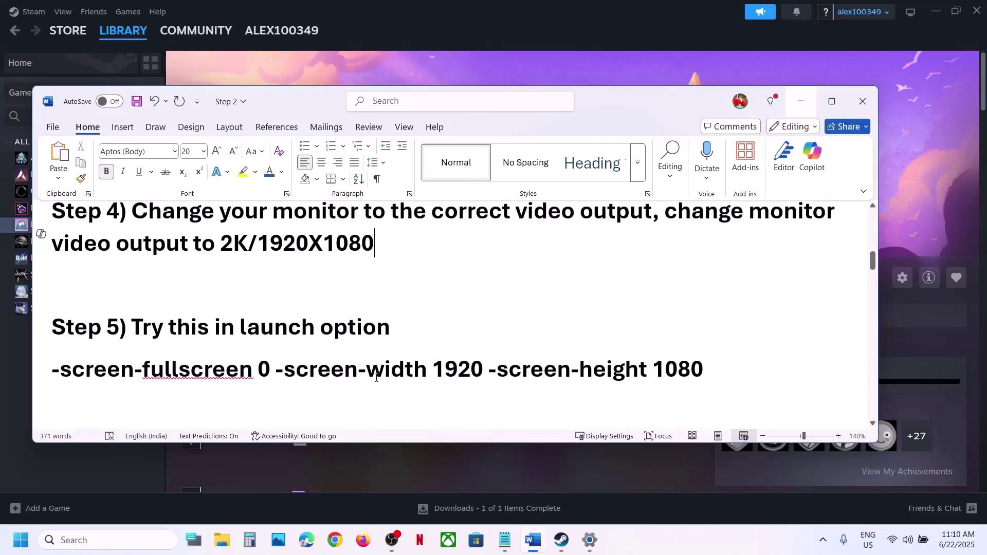
drag(713, 364, 52, 379)
right_click(72, 375)
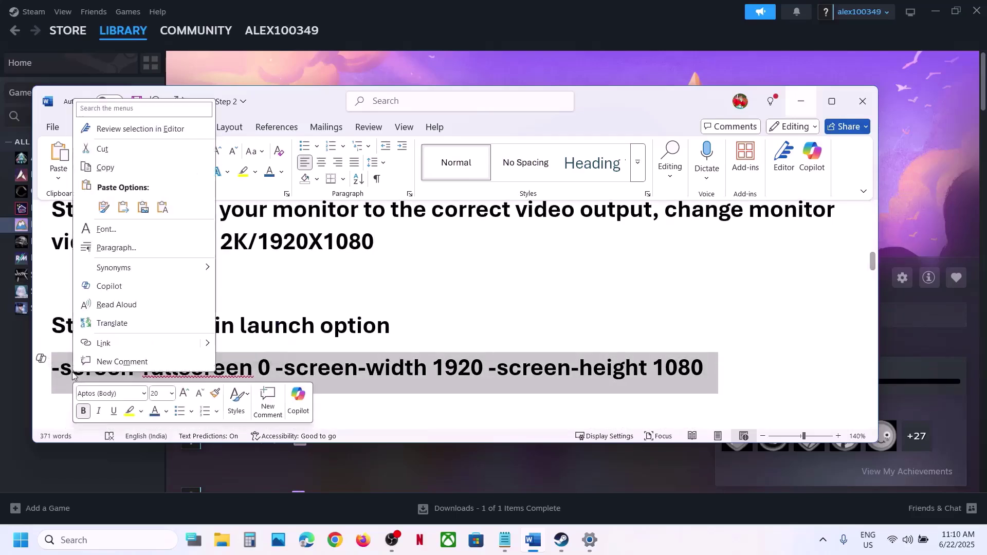
click(111, 168)
Step: Switch to Steam and replace PEAK's launch options text with "-screen-fullscreen 0 -screen-width 1920 -screen-height 1080" in its properties
click(415, 4)
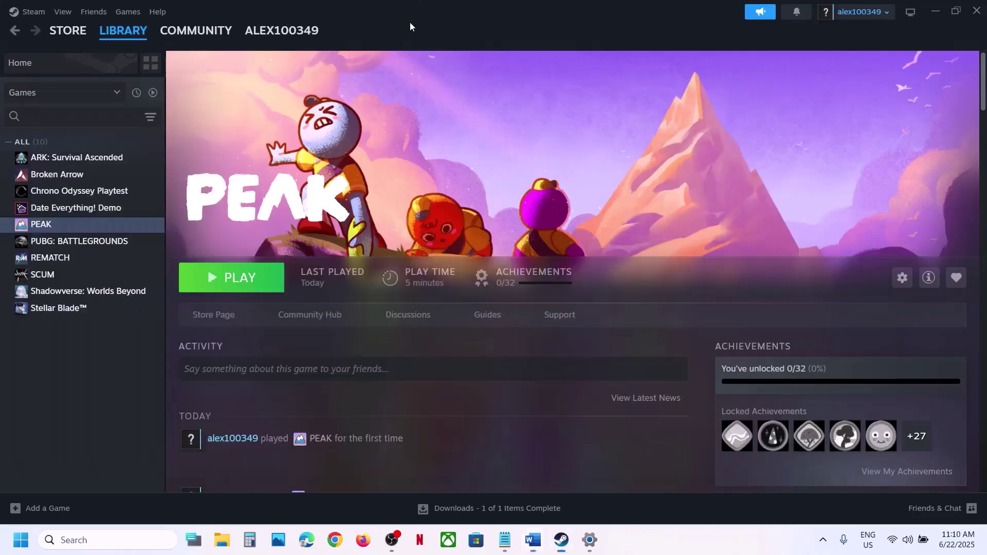
right_click(97, 225)
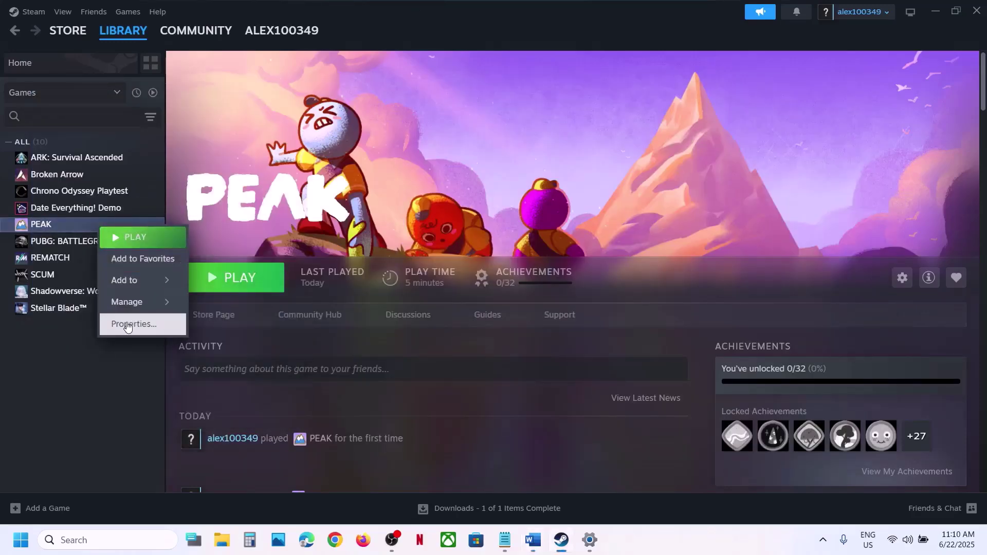
click(134, 324)
drag(519, 265, 376, 273)
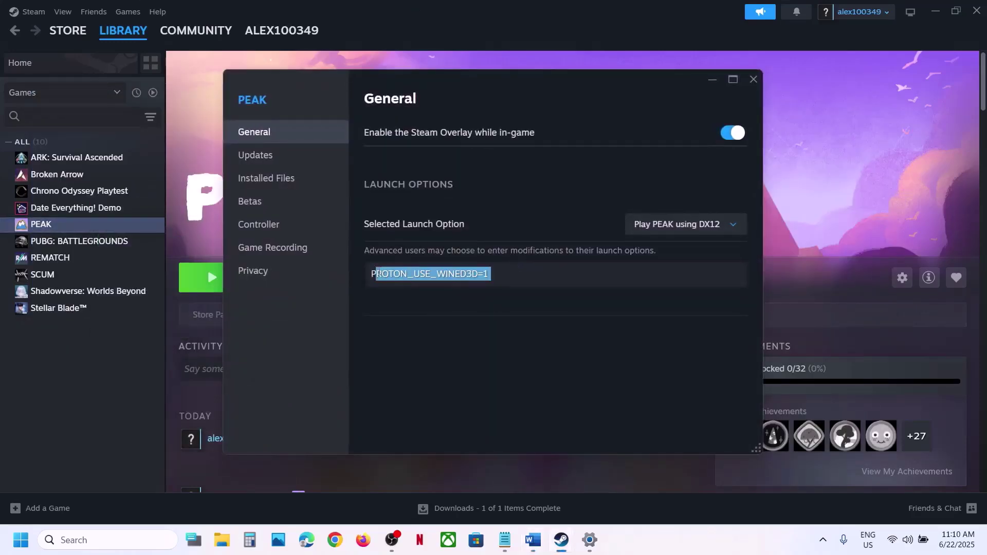
key(ctrl+v)
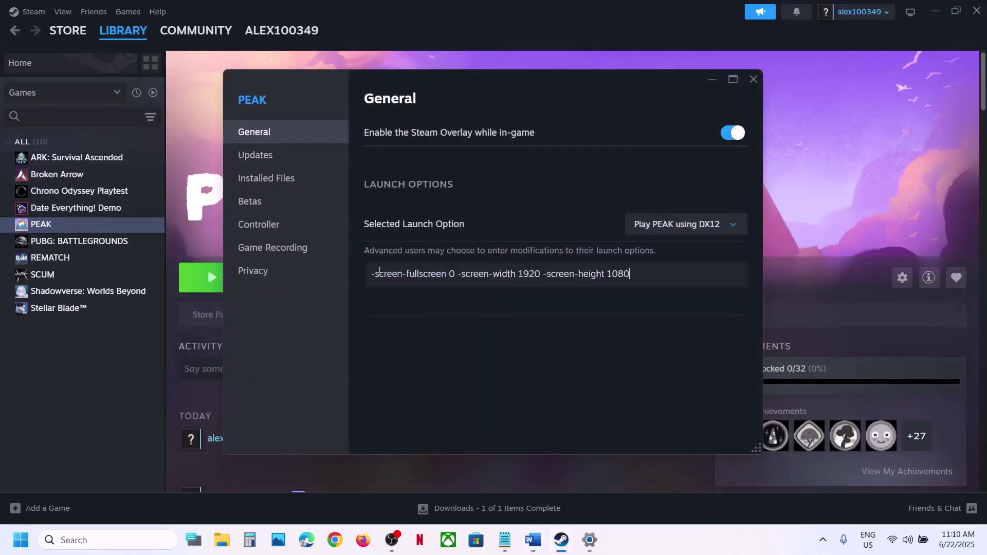
click(488, 315)
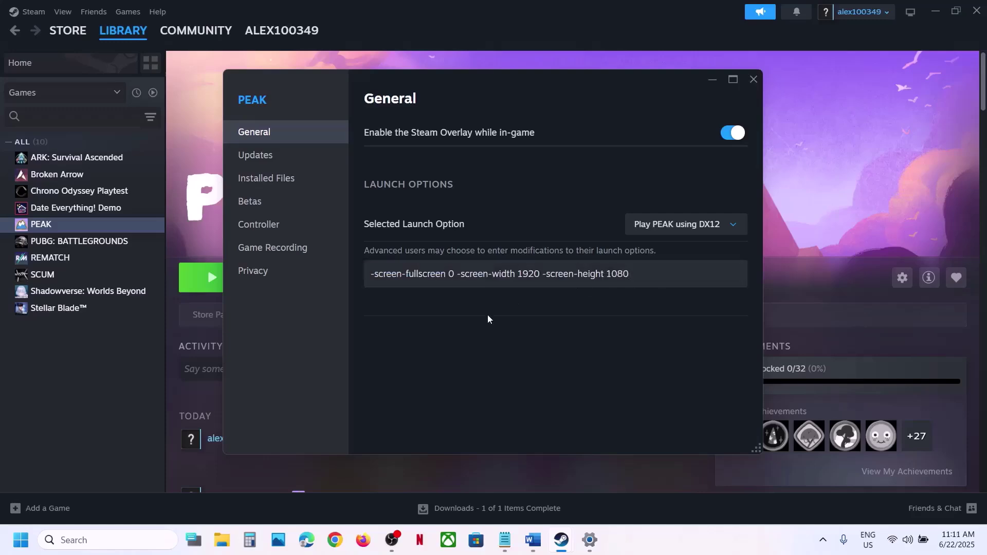
Step: Close the properties, launch PEAK to test the new launch options, and close the game window
click(753, 80)
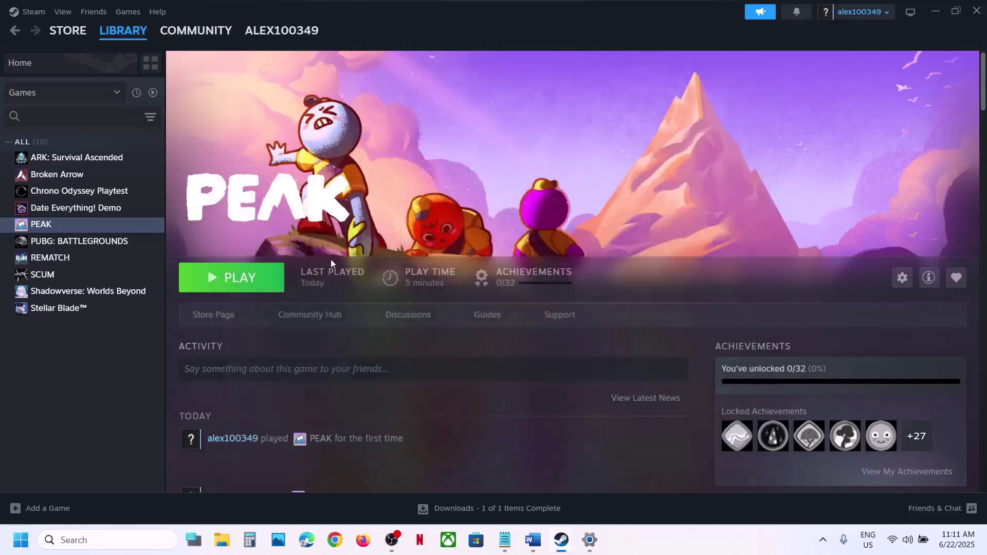
click(247, 289)
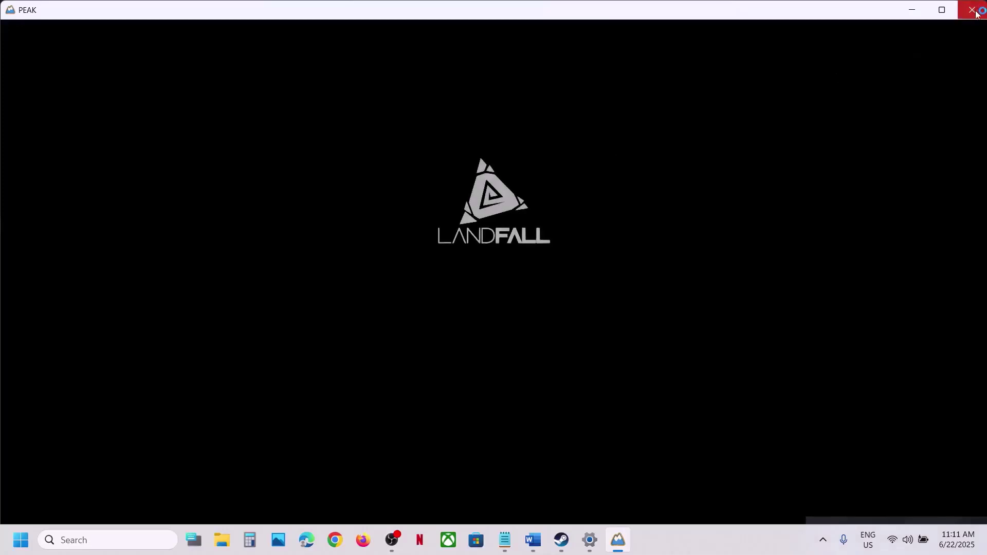
click(974, 17)
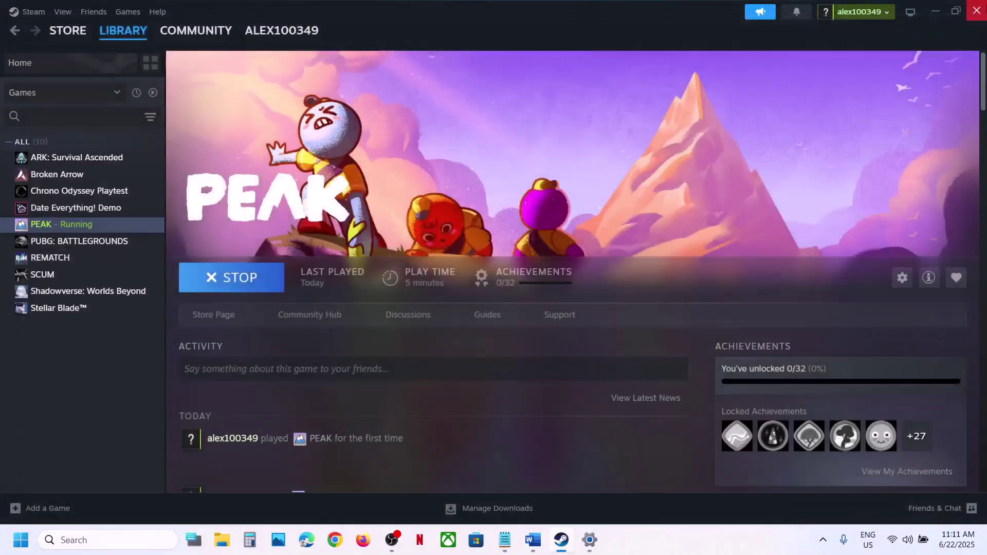
Step: Review the choices for PEAK's selected launch option in its properties and close them without choosing another
right_click(43, 225)
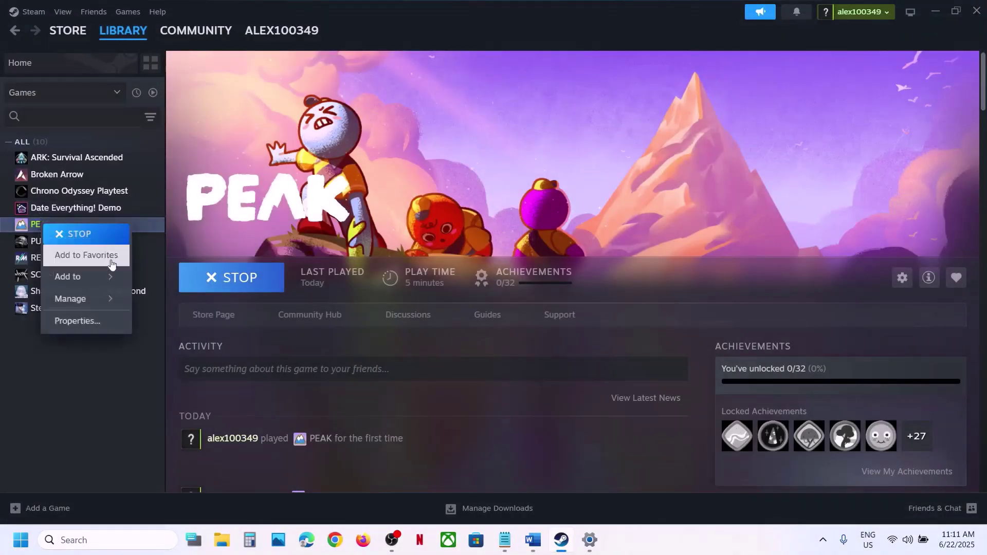
click(76, 319)
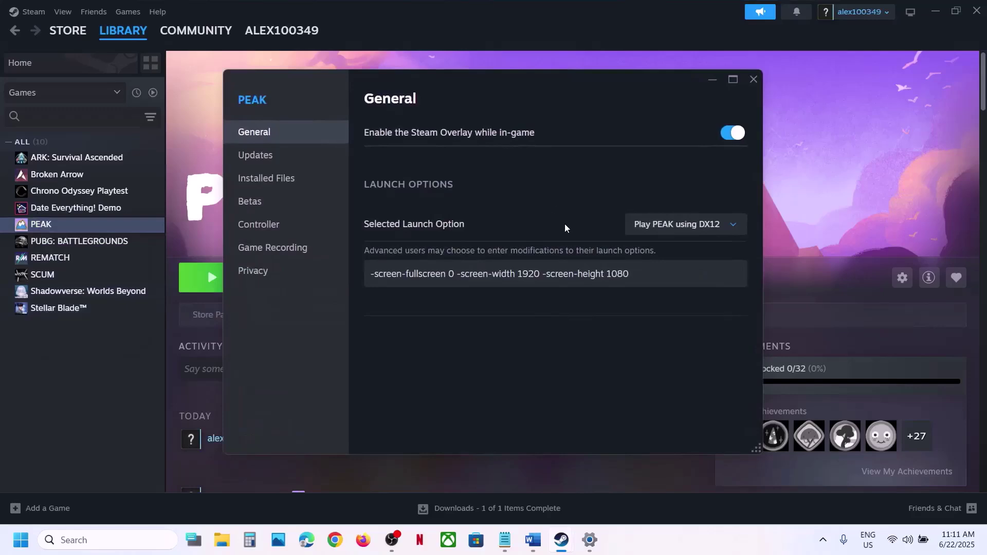
click(662, 231)
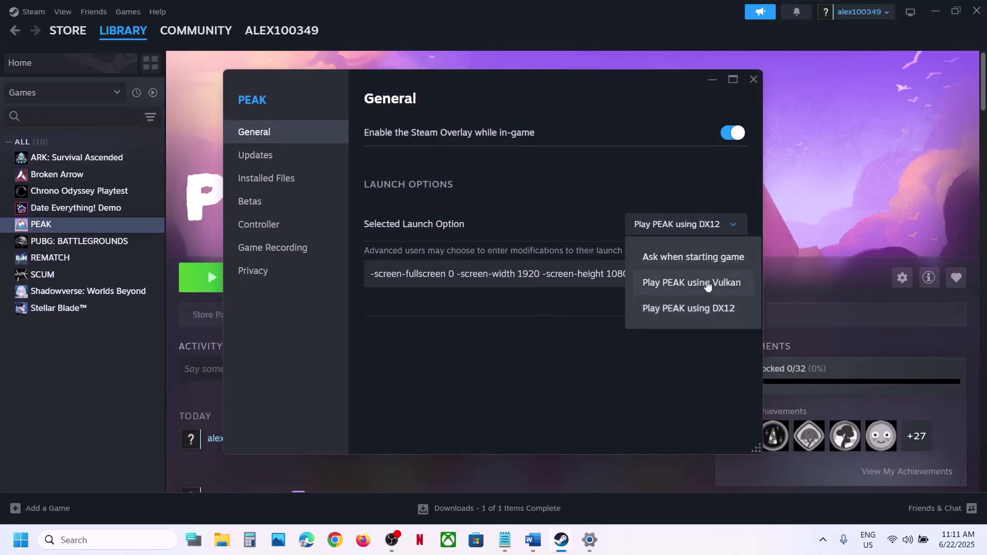
click(643, 134)
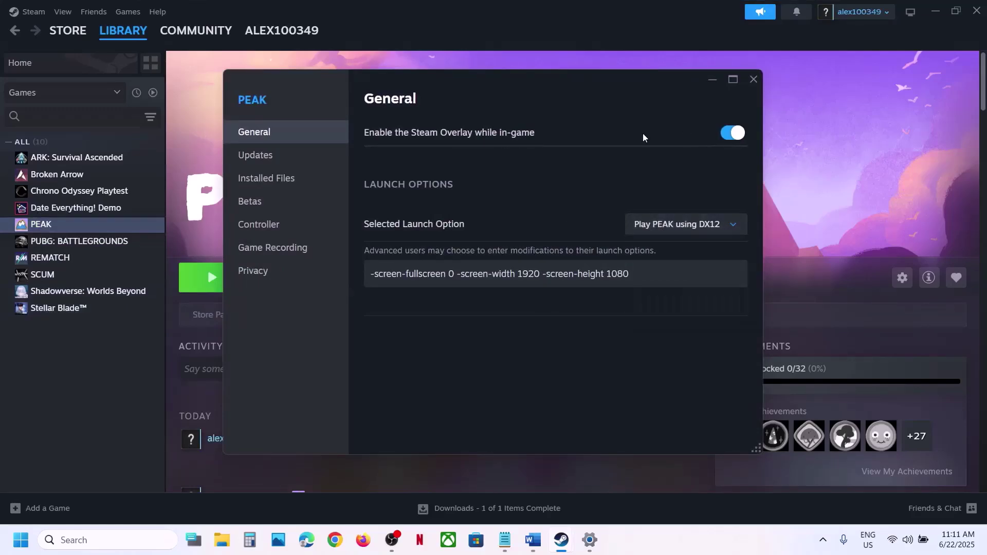
click(755, 80)
Step: Clear PEAK's launch options text and set the selected launch option to Ask when starting game
right_click(99, 228)
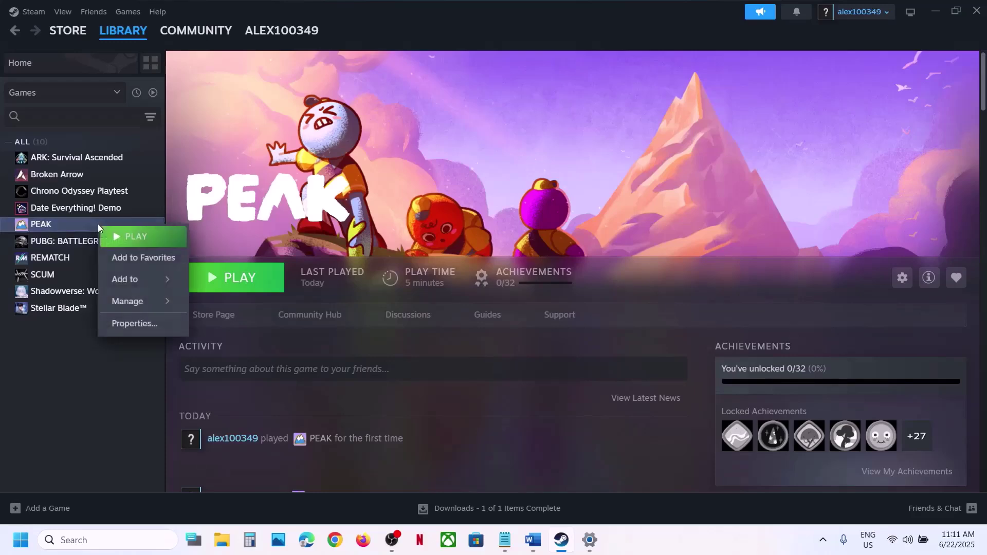
click(131, 324)
click(608, 266)
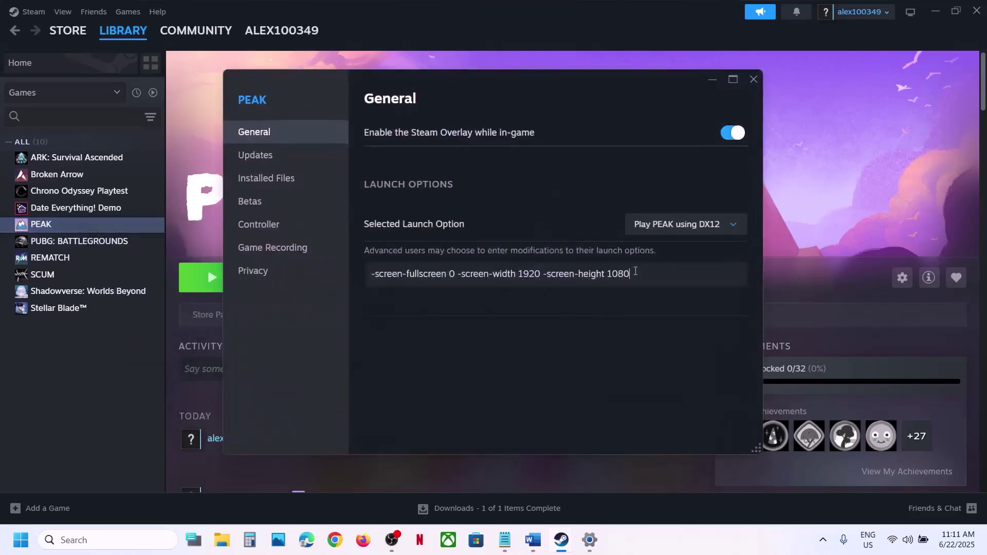
key(ctrl+a)
key(BackSpace)
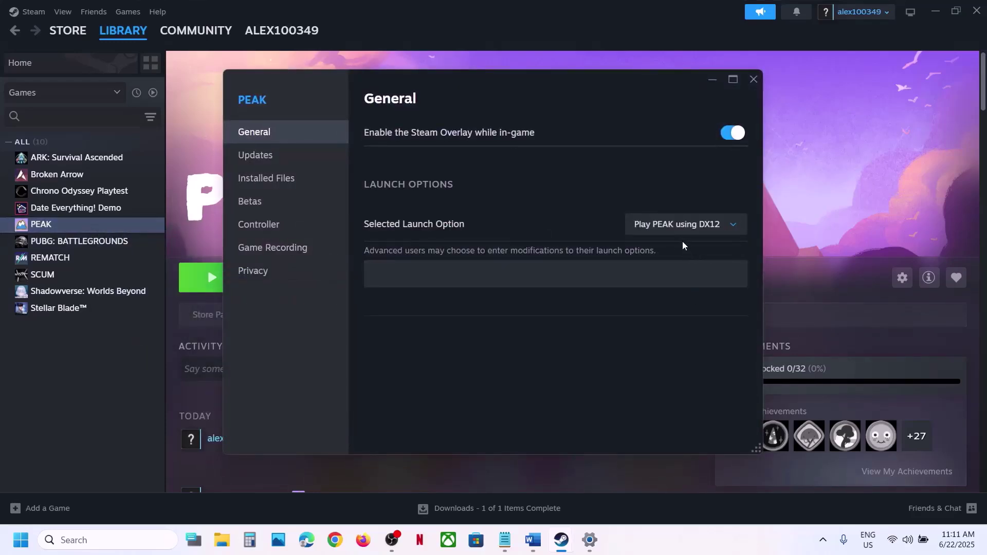
click(675, 226)
click(668, 257)
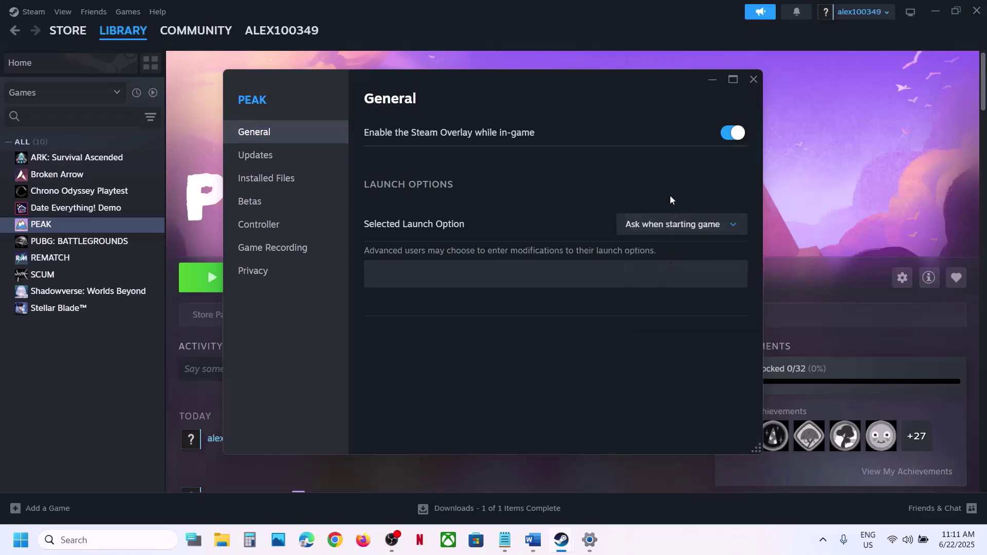
Step: Close the properties, start PEAK to check the choice between Vulkan and DX12, and cancel the launch
click(754, 79)
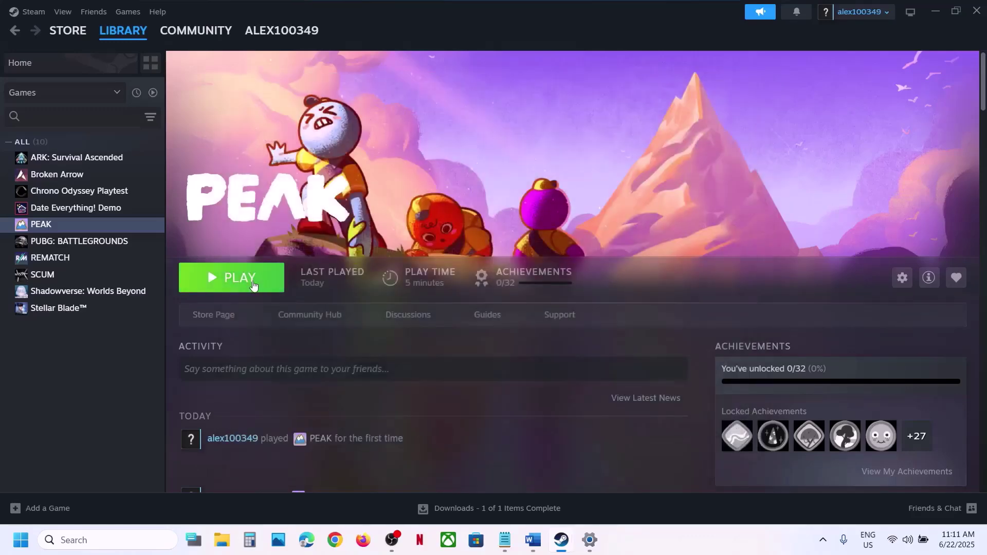
click(253, 280)
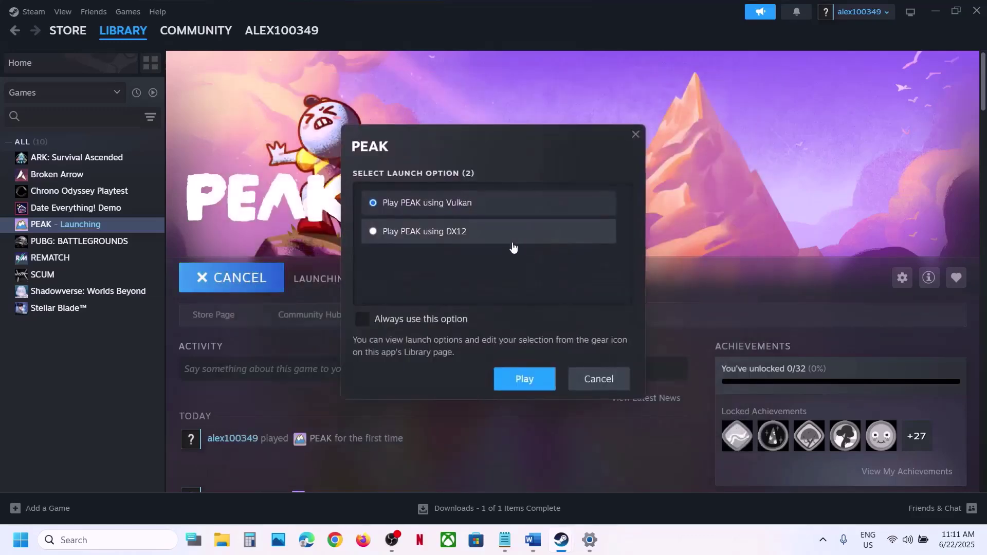
click(570, 377)
Step: Switch to the Word guide and review Step 6 on the Landcrab\Peak registry path and its Screenmanager settings
click(533, 540)
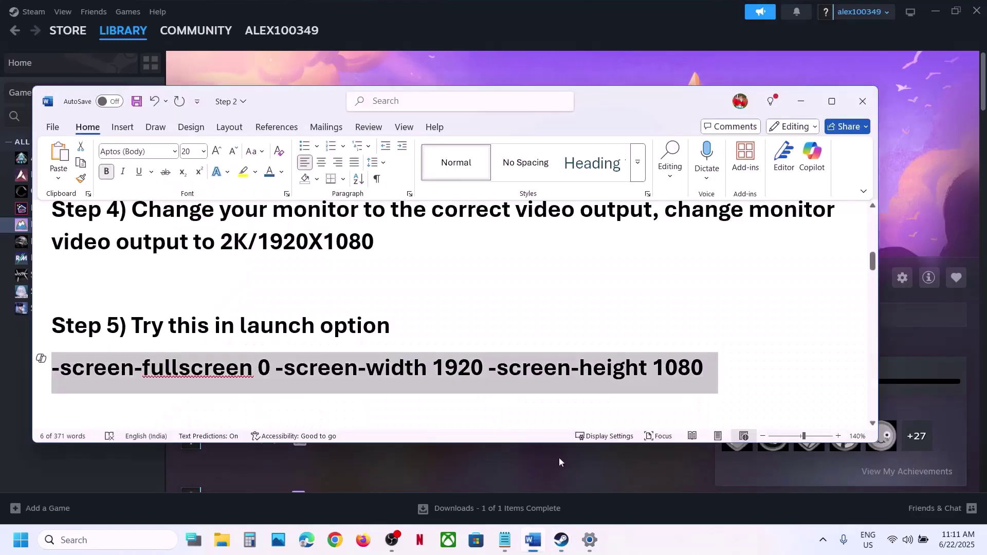
scroll(381, 332, down, 5)
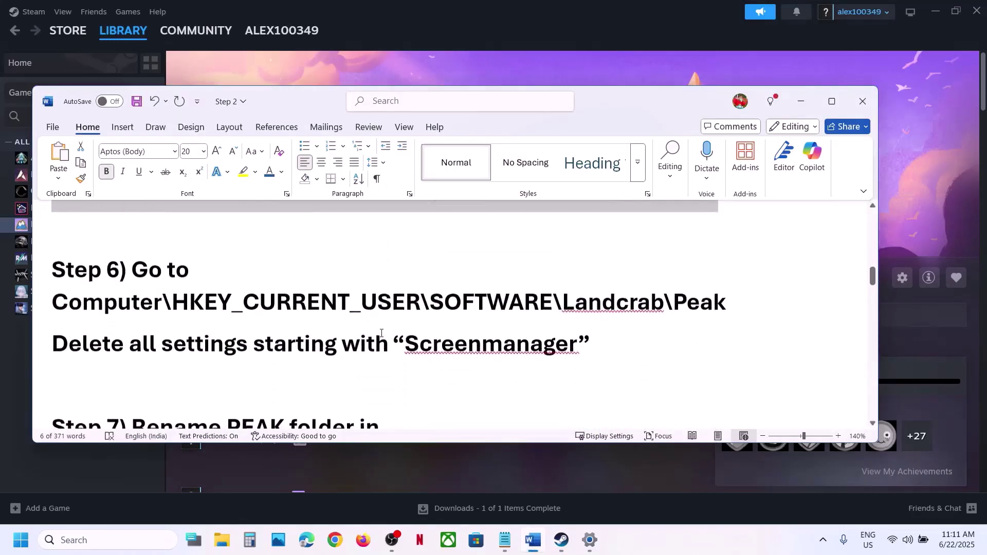
drag(738, 298, 51, 301)
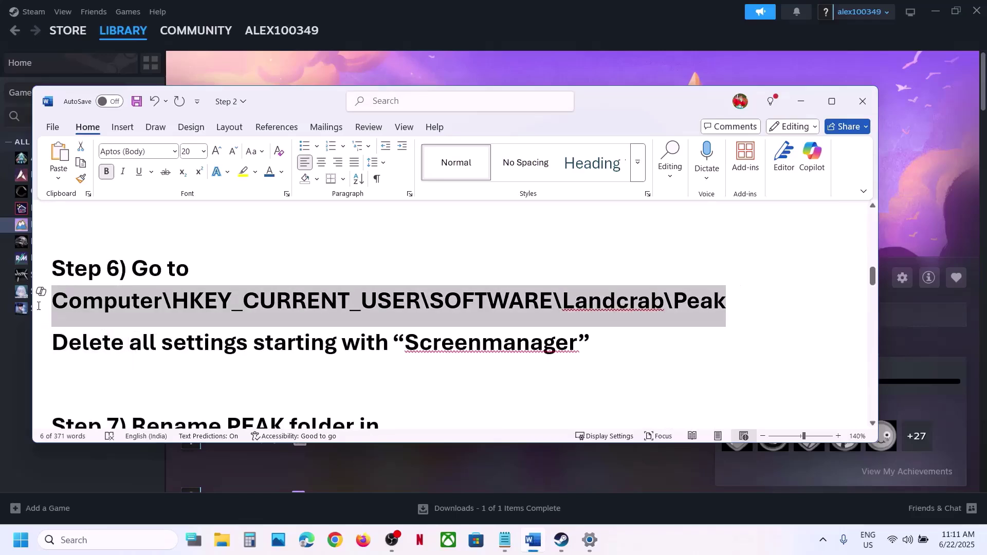
drag(52, 343, 578, 343)
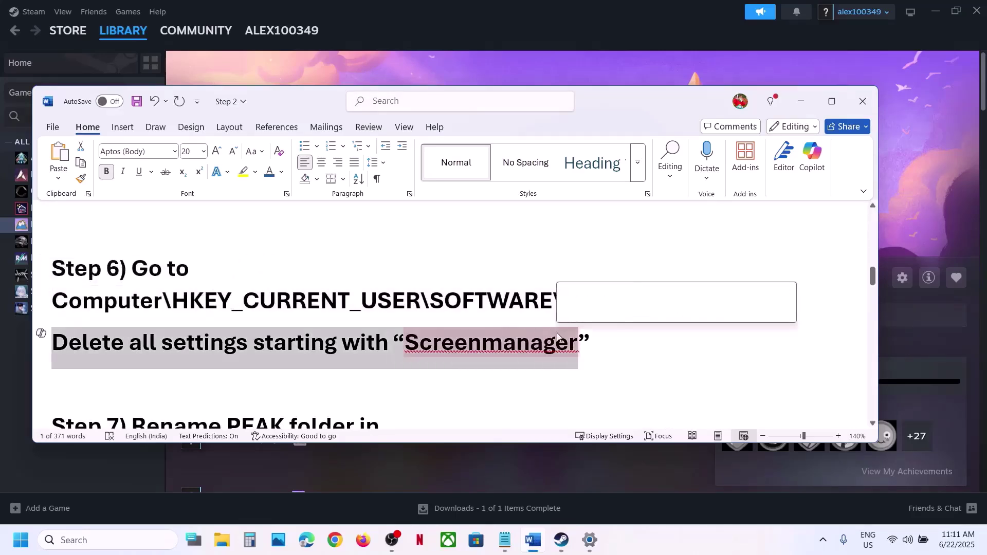
click(394, 286)
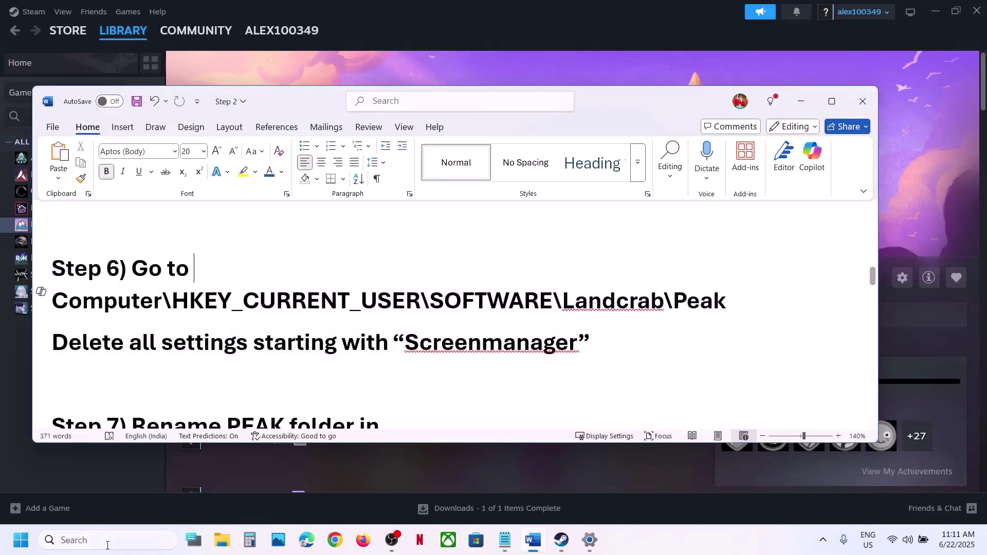
Step: Find Registry Editor through the Windows search, open it, and allow it to make changes to the device
click(146, 539)
text(regis)
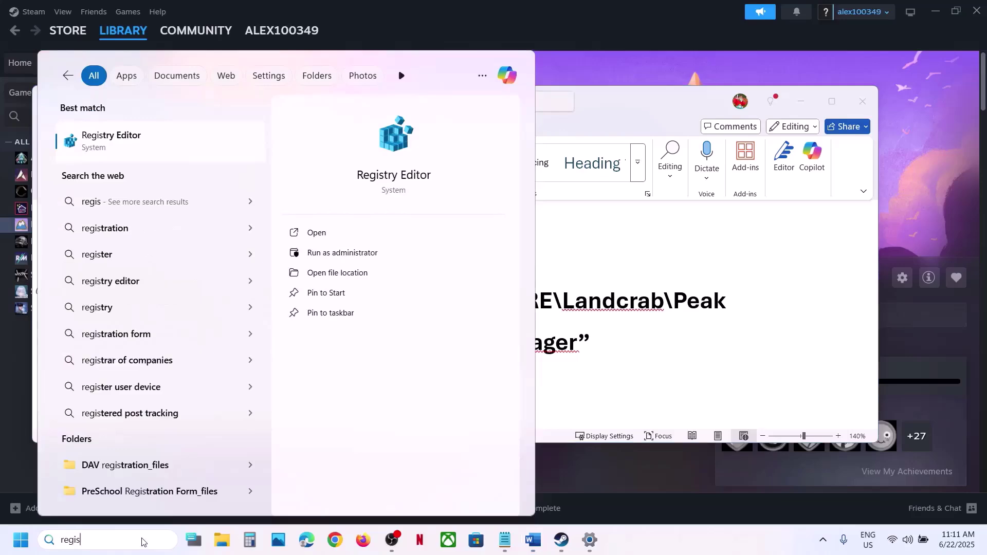
key(Return)
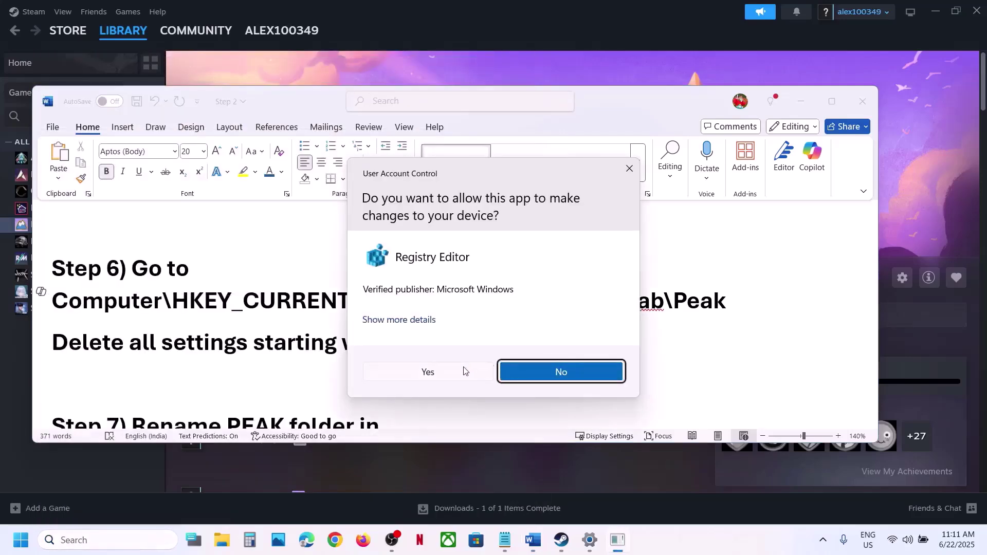
click(465, 372)
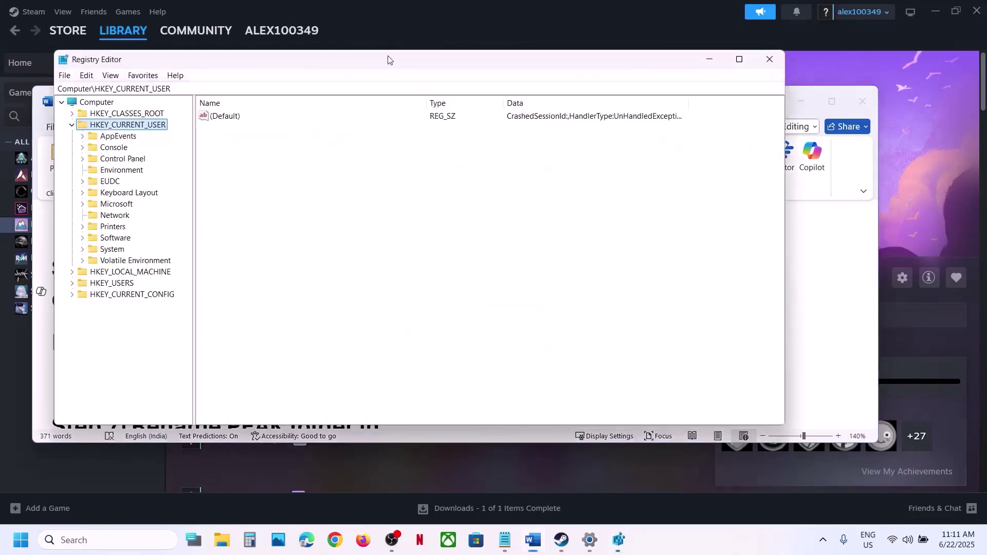
Step: Go to the registry key HKEY_CURRENT_USER\Software\LandCrab\PEAK, checking the path against the guide
click(71, 127)
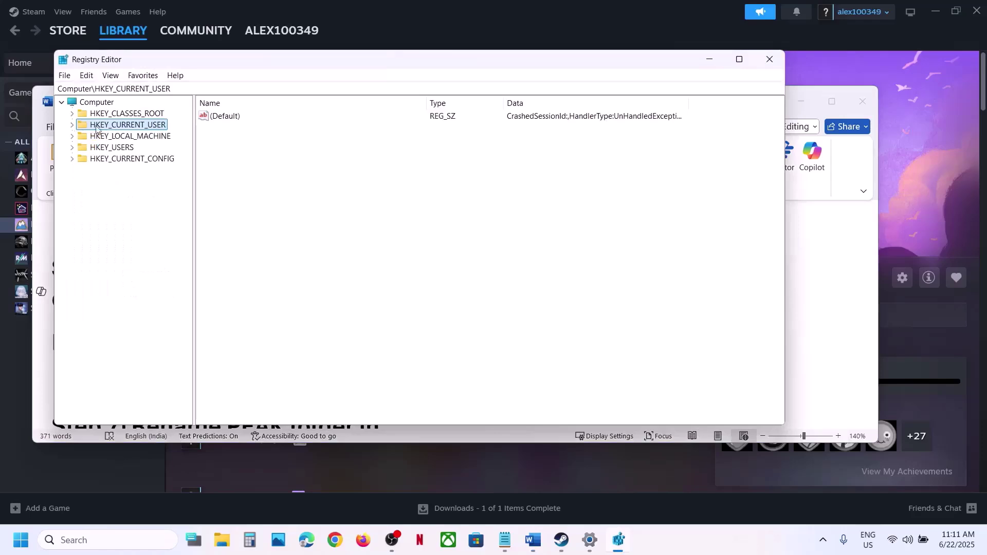
click(71, 126)
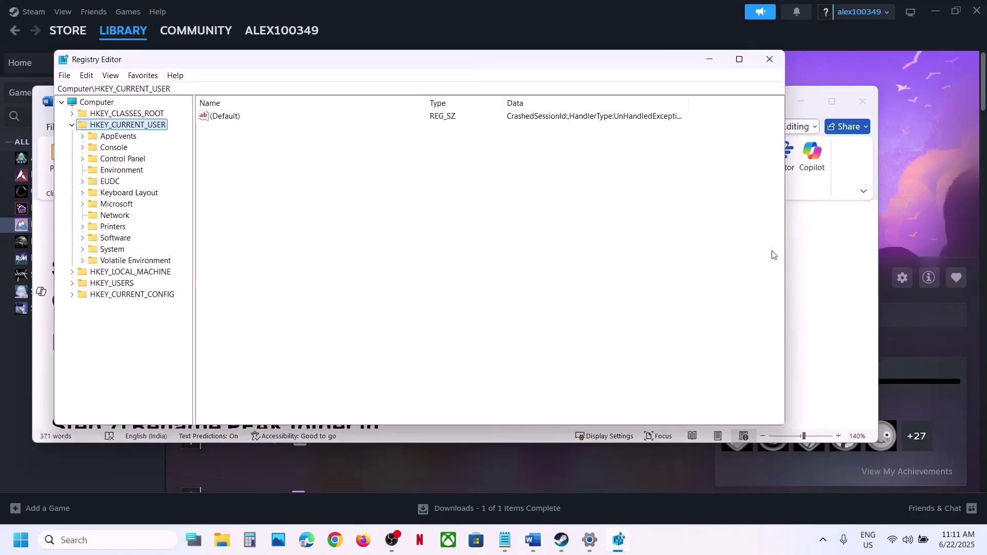
click(815, 269)
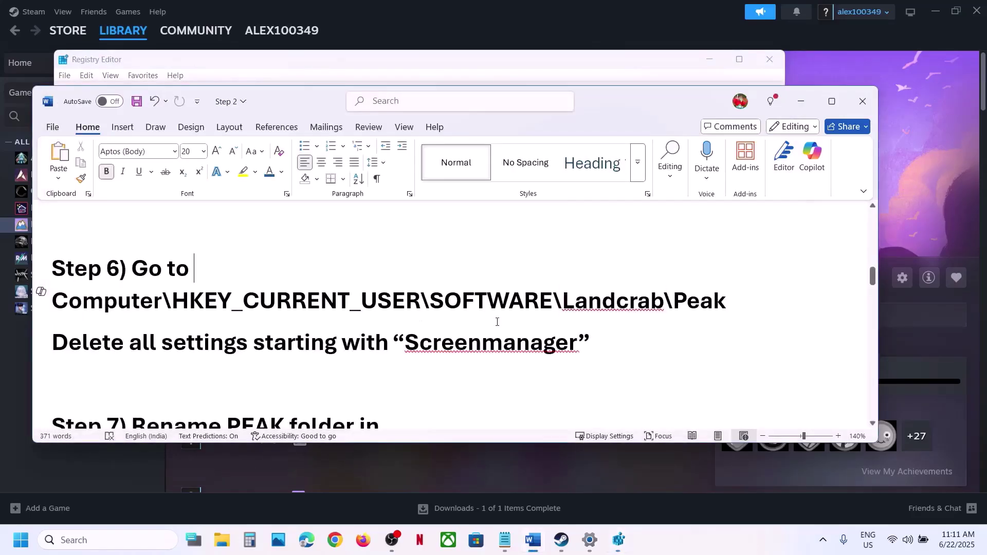
key(alt+Tab)
click(113, 238)
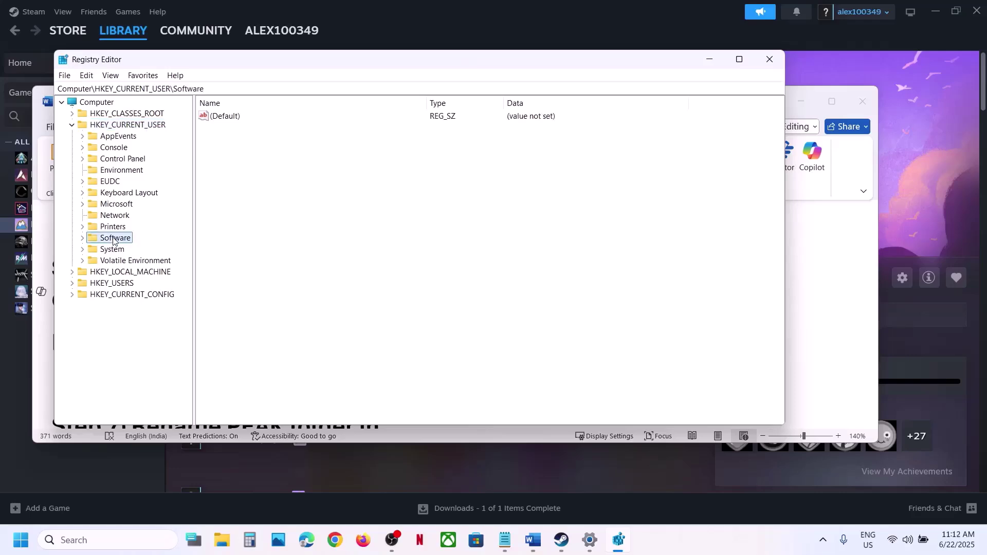
click(82, 239)
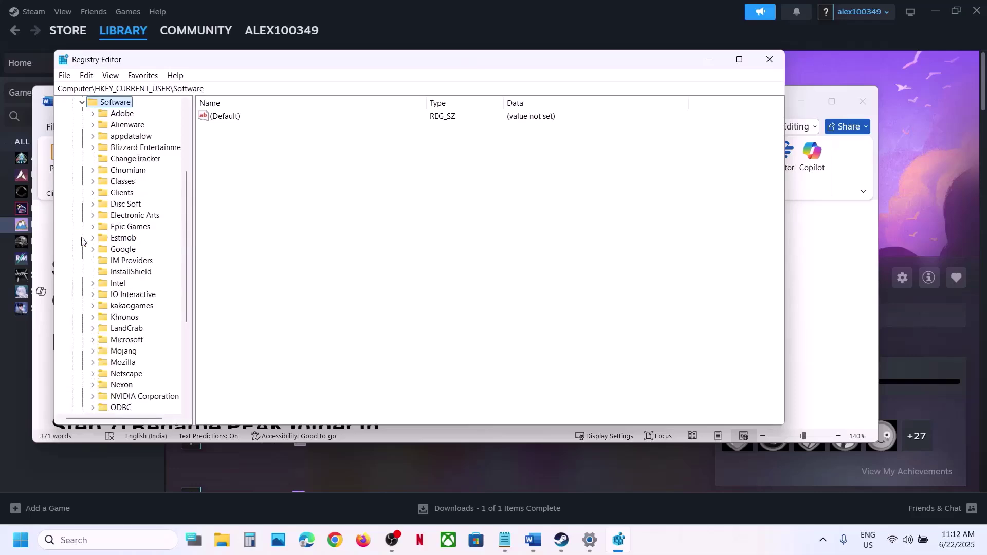
click(132, 330)
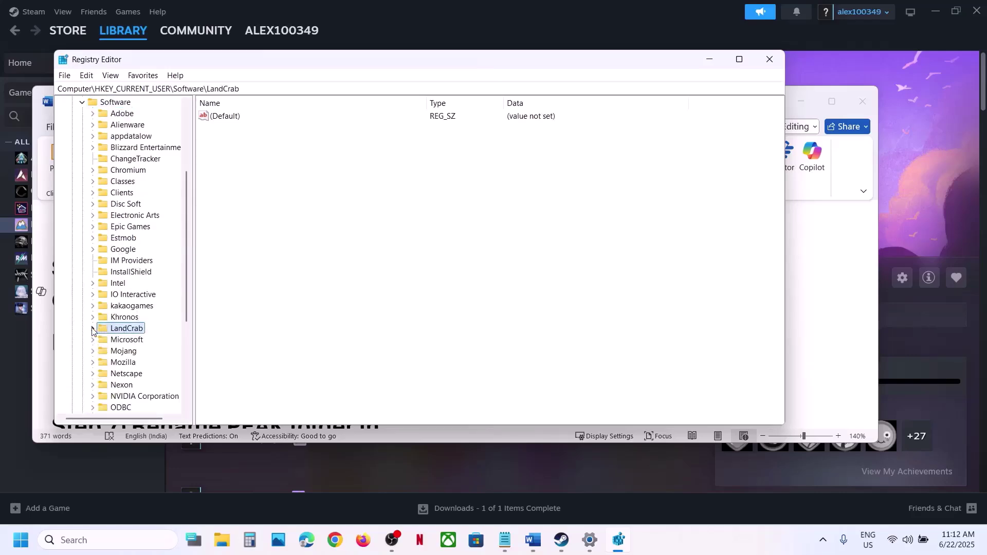
click(93, 329)
click(129, 340)
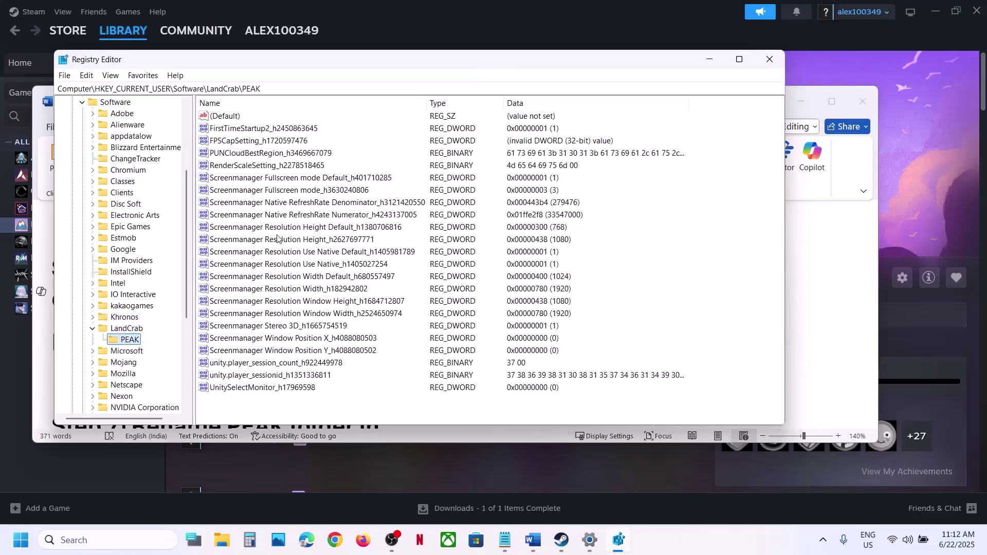
Step: Delete all values starting with Screenmanager from the PEAK registry key and close Registry Editor
click(245, 178)
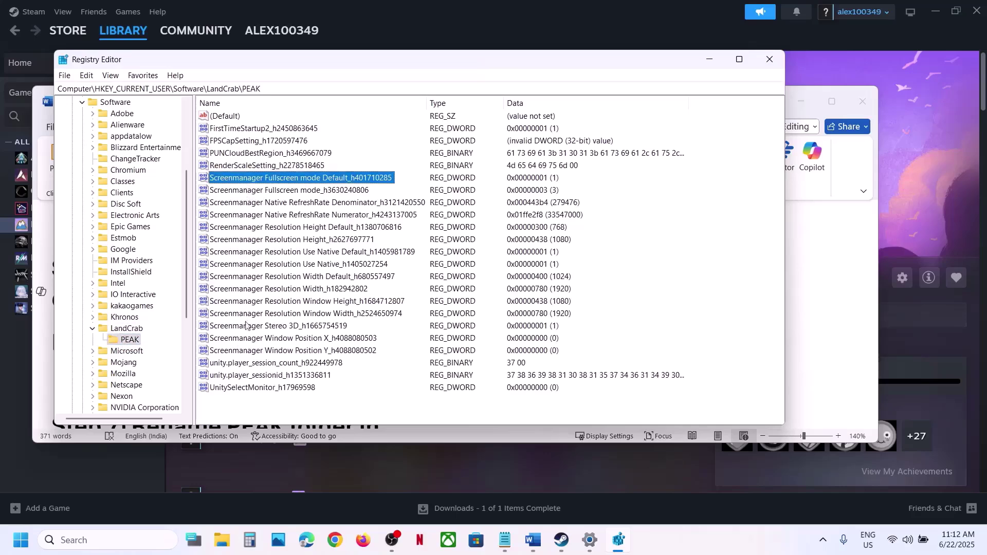
shift+click(241, 353)
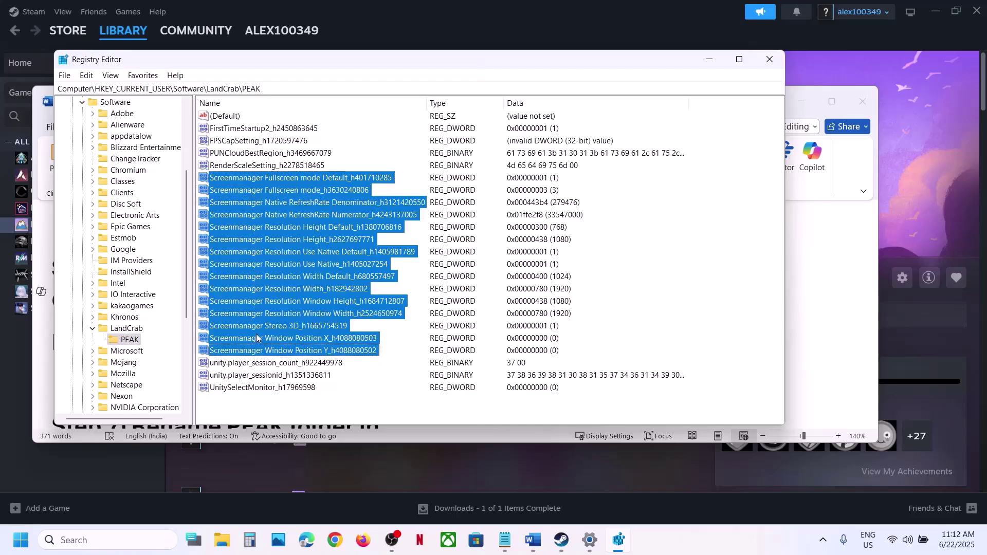
right_click(245, 220)
click(294, 259)
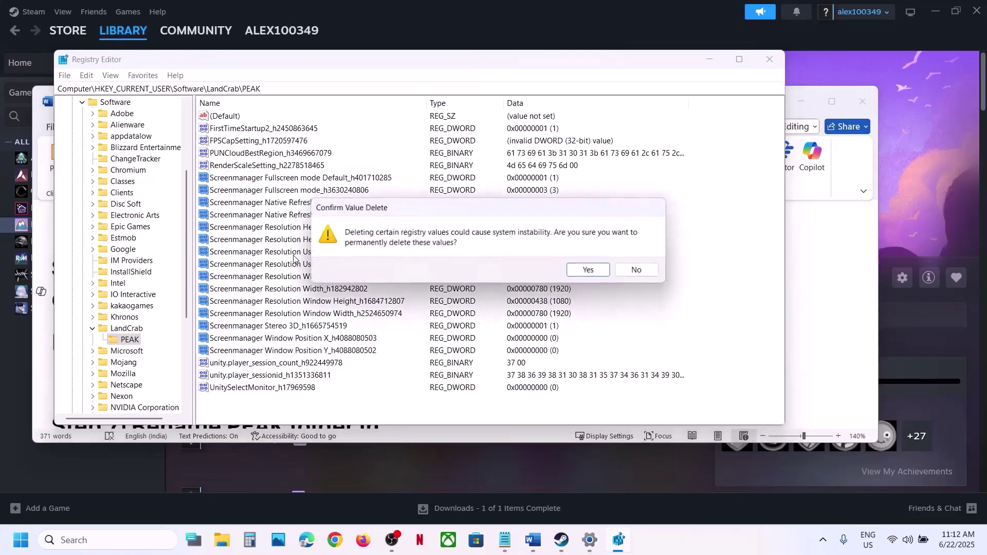
click(591, 272)
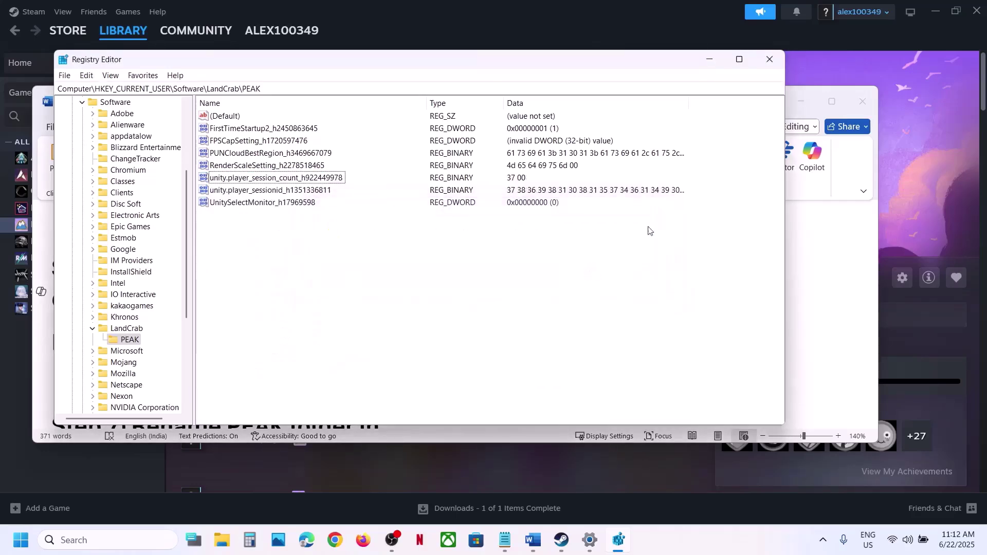
click(770, 60)
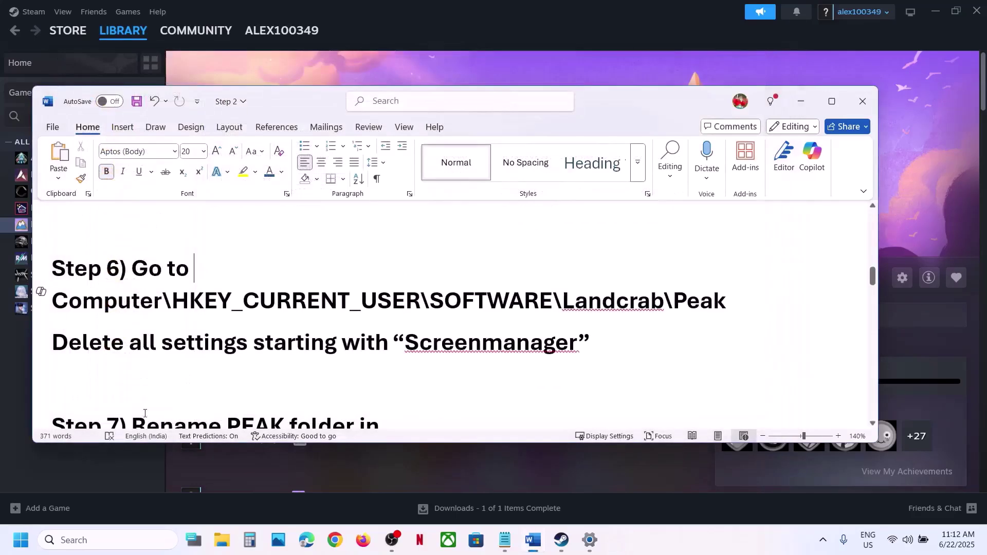
Step: Return to the Word guide and review Step 7 about backing up and renaming the PEAK folder
click(21, 541)
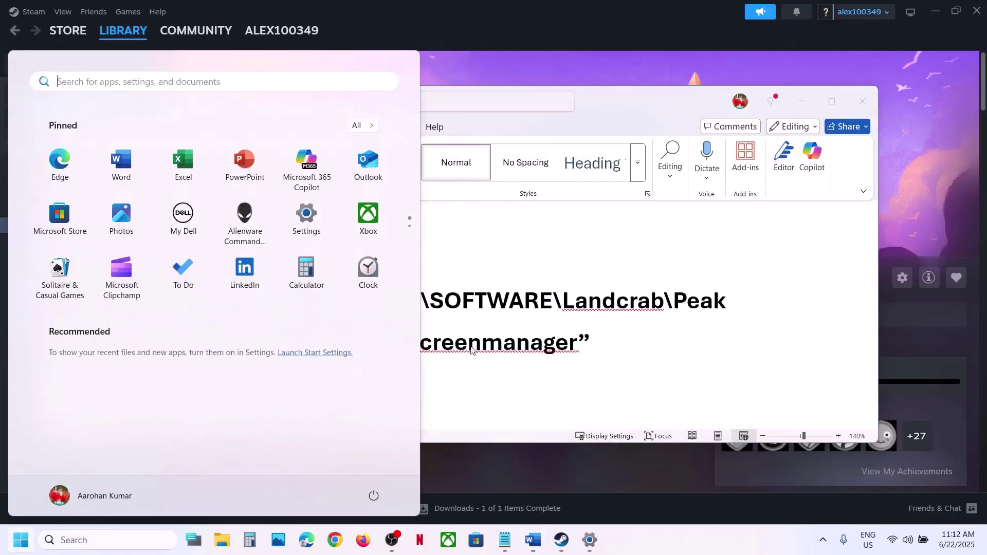
click(590, 294)
scroll(317, 360, down, 3)
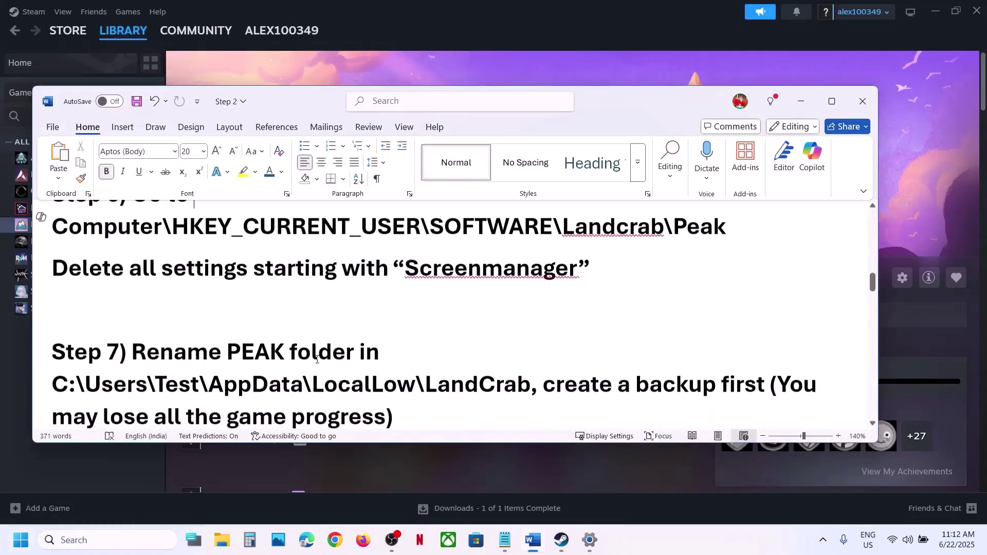
scroll(317, 360, down, 2)
drag(242, 295, 523, 332)
click(517, 329)
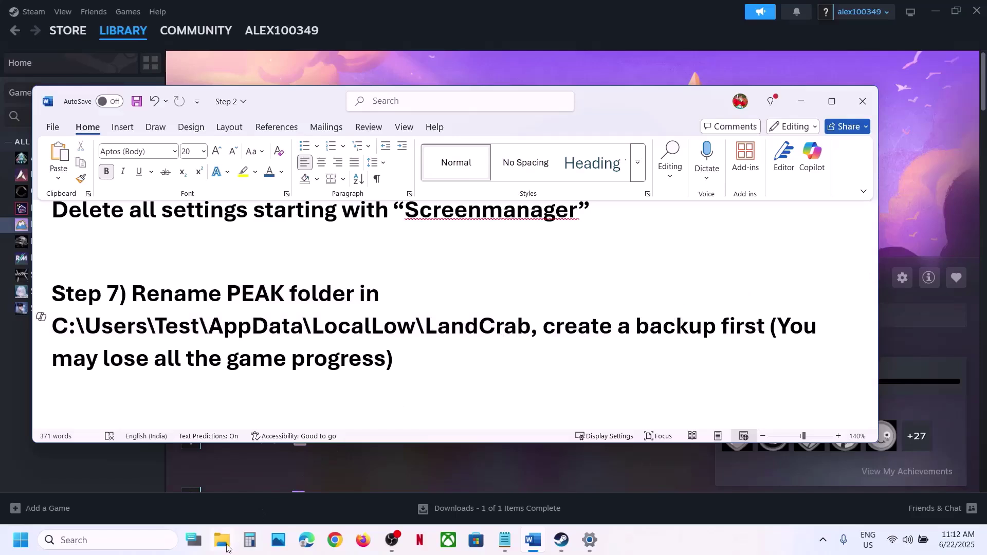
Step: Open a File Explorer window and go to the C:\Users\Test folder
key(super+e)
click(48, 324)
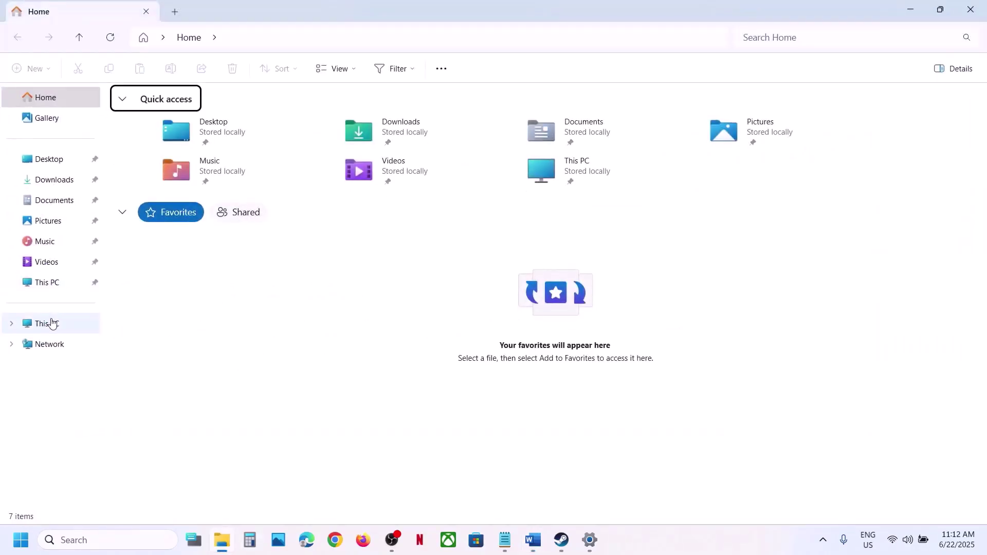
double_click(211, 124)
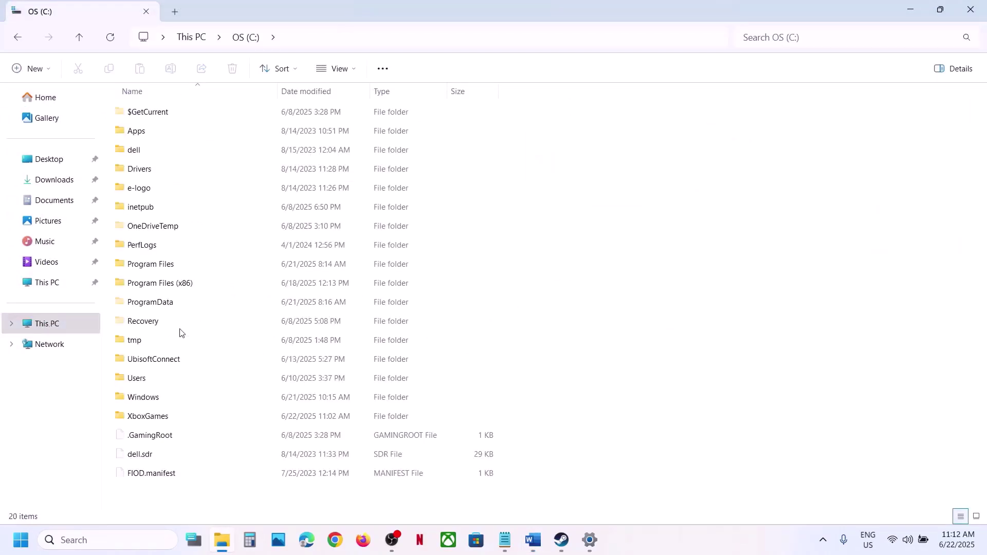
double_click(146, 384)
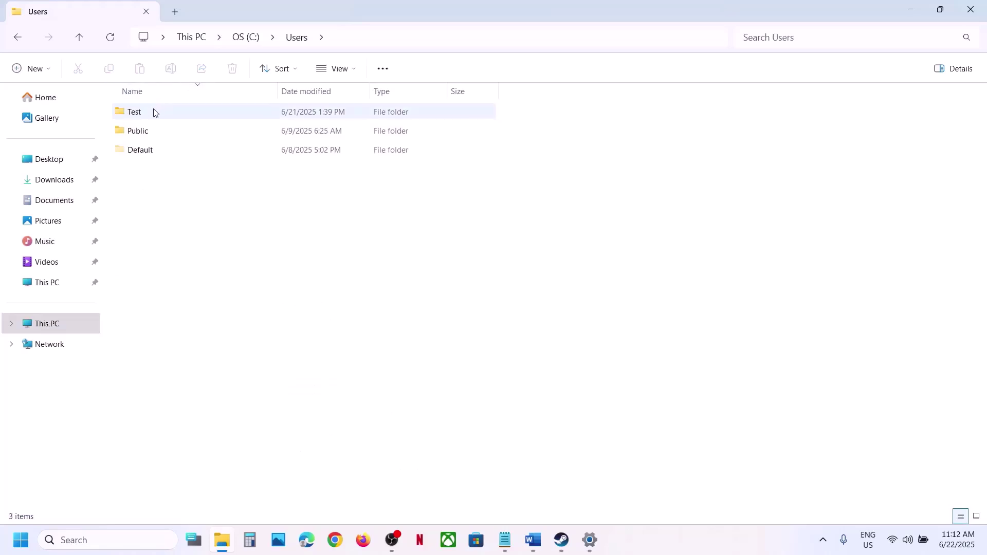
double_click(168, 112)
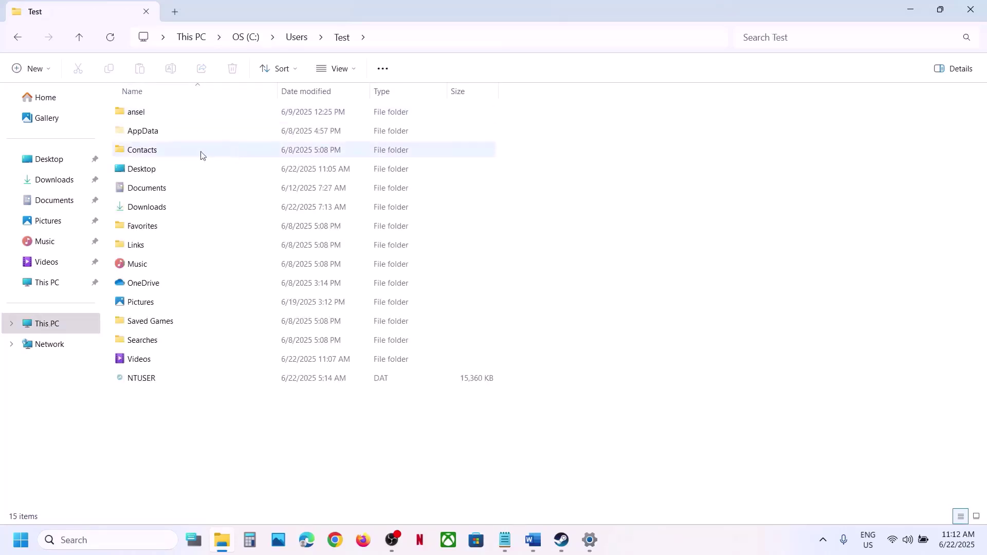
Step: Check the Hidden items display option for the AppData folder, and open AppData\LocalLow
click(152, 132)
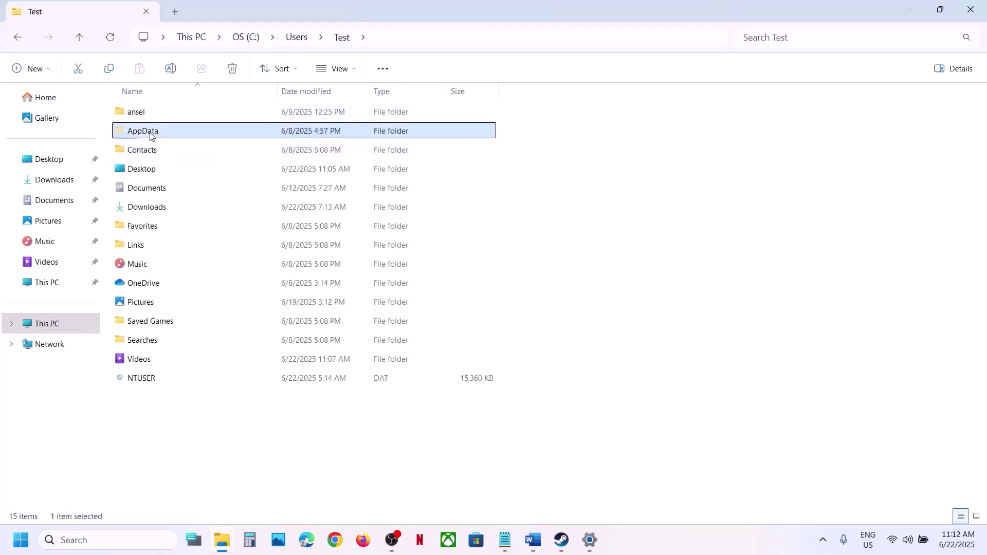
click(359, 75)
mouse_move(360, 311)
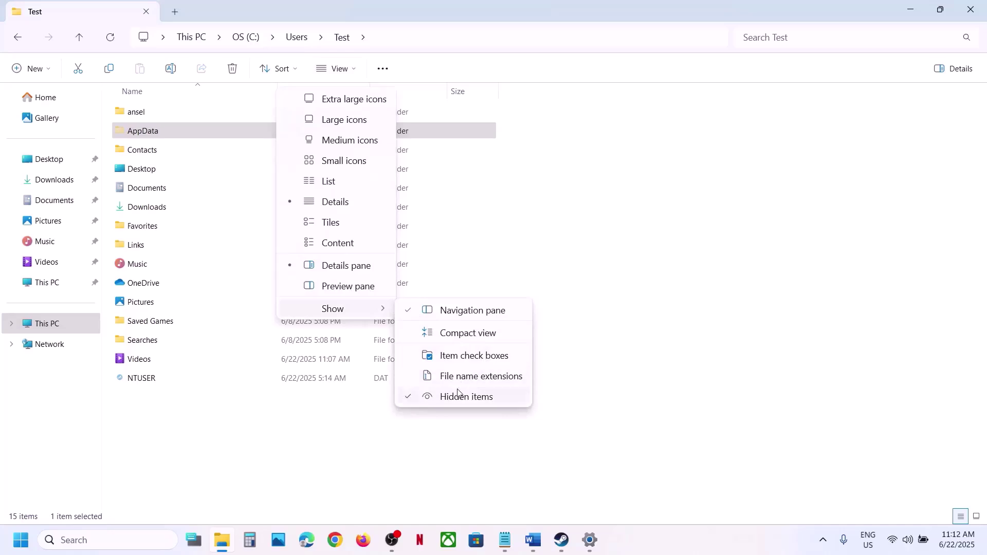
click(160, 136)
double_click(160, 136)
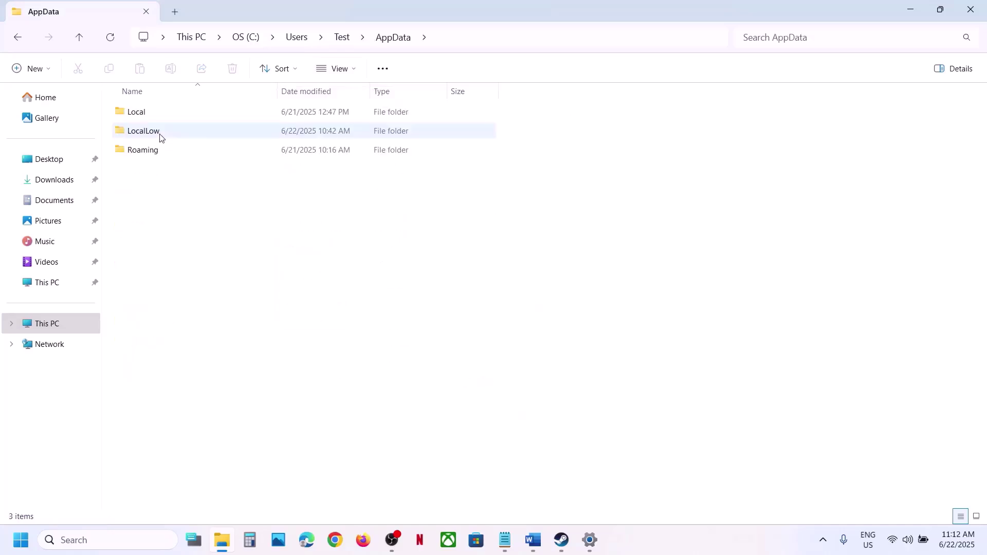
double_click(146, 134)
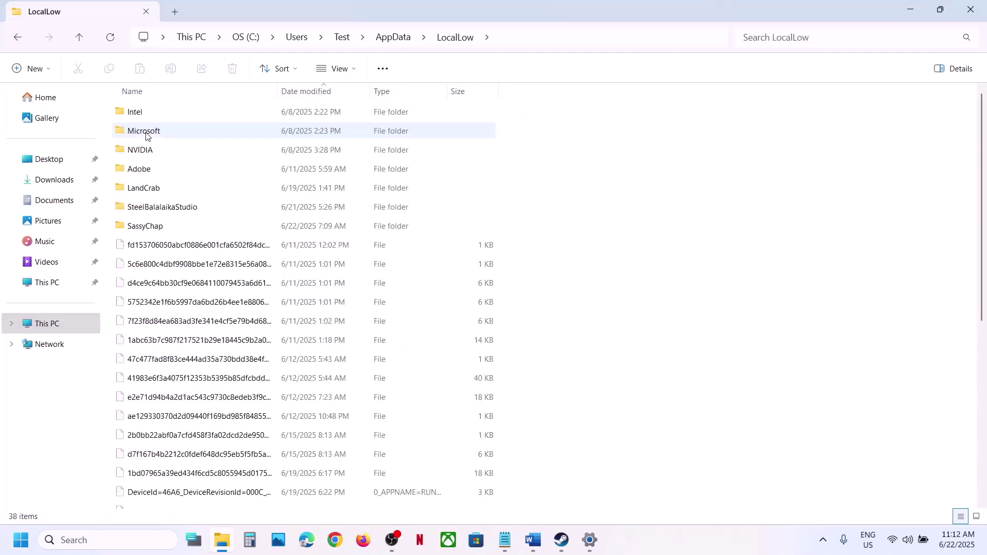
Step: Copy the LandCrab folder from LocalLow to the desktop as a backup
click(149, 194)
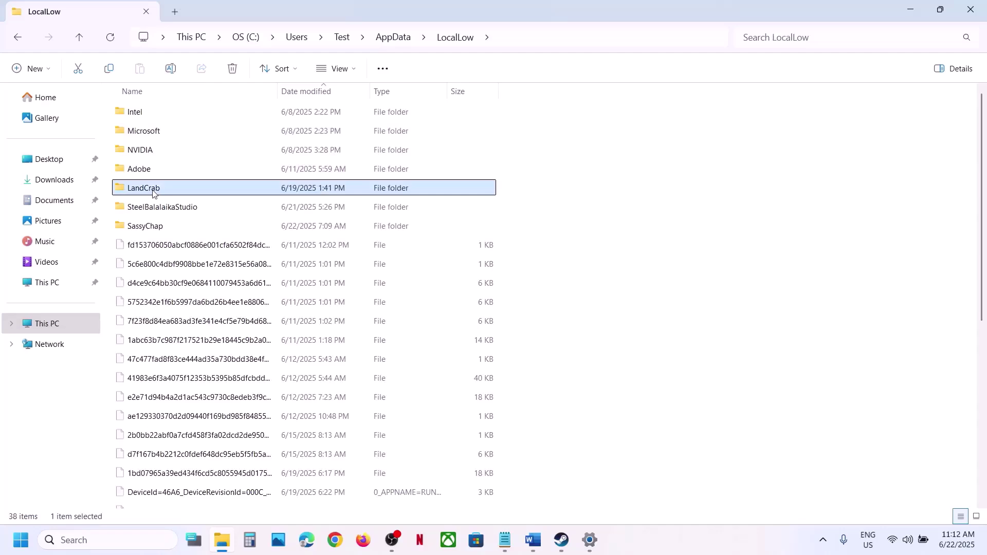
right_click(152, 194)
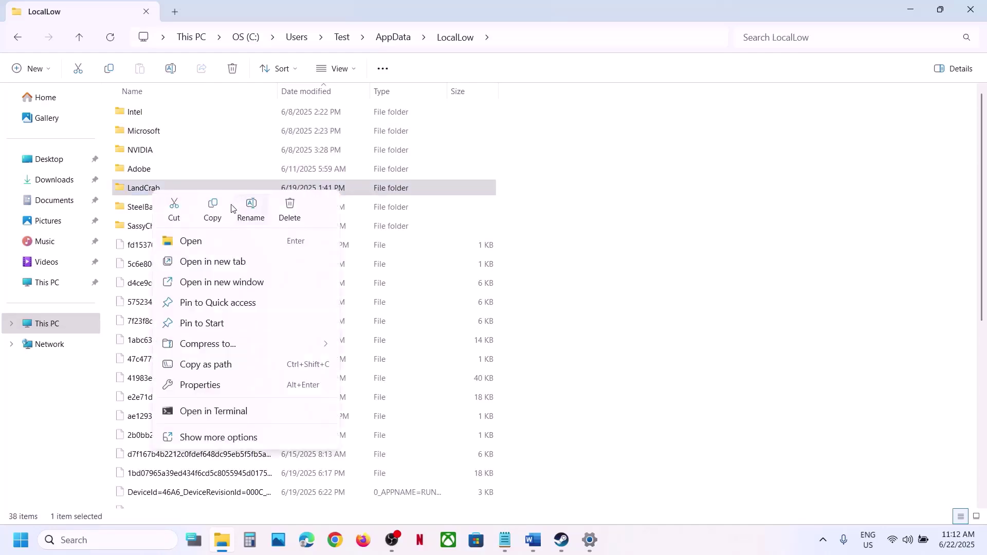
click(213, 208)
key(super+d)
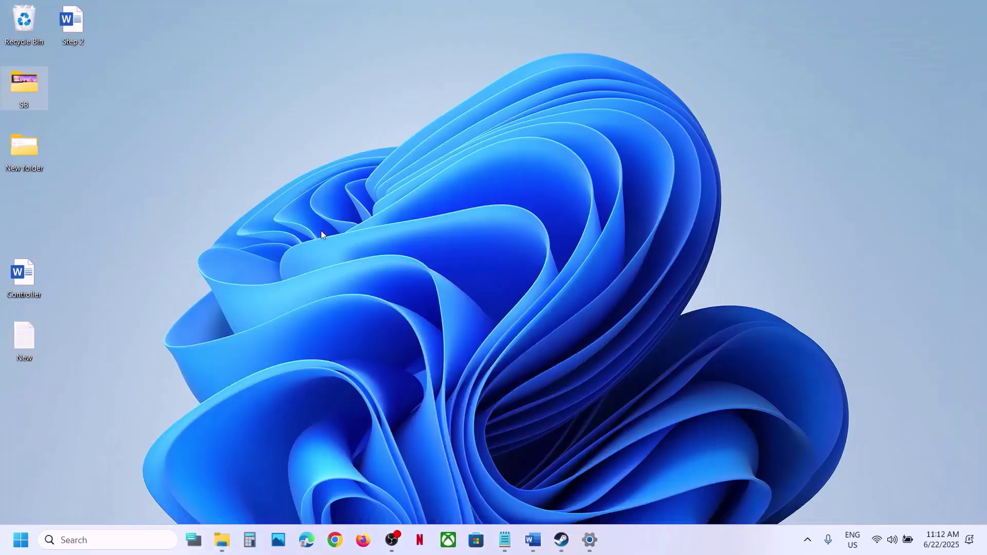
key(ctrl+v)
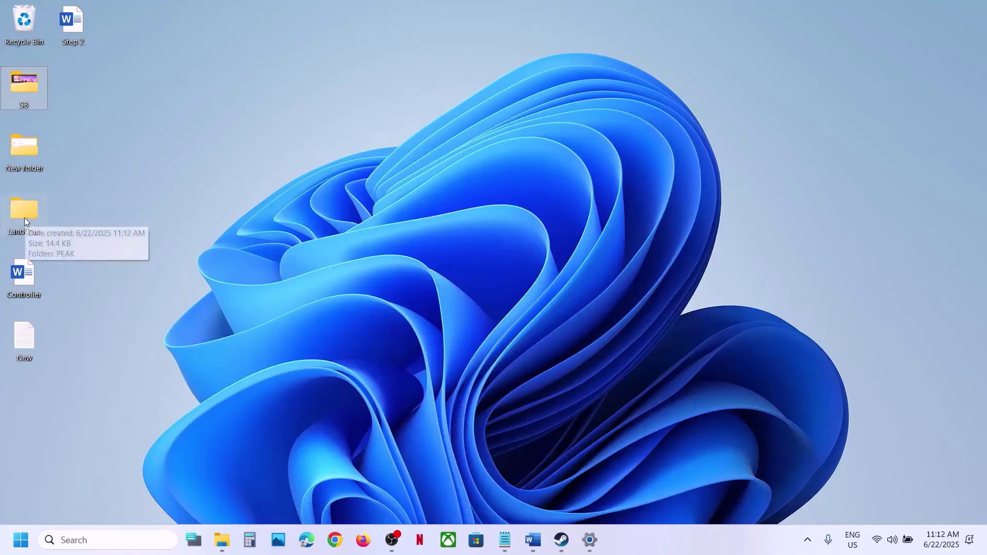
Step: Open the LandCrab folder in LocalLow and rename its PEAK folder as PEAK.old
drag(23, 217, 372, 192)
key(super+d)
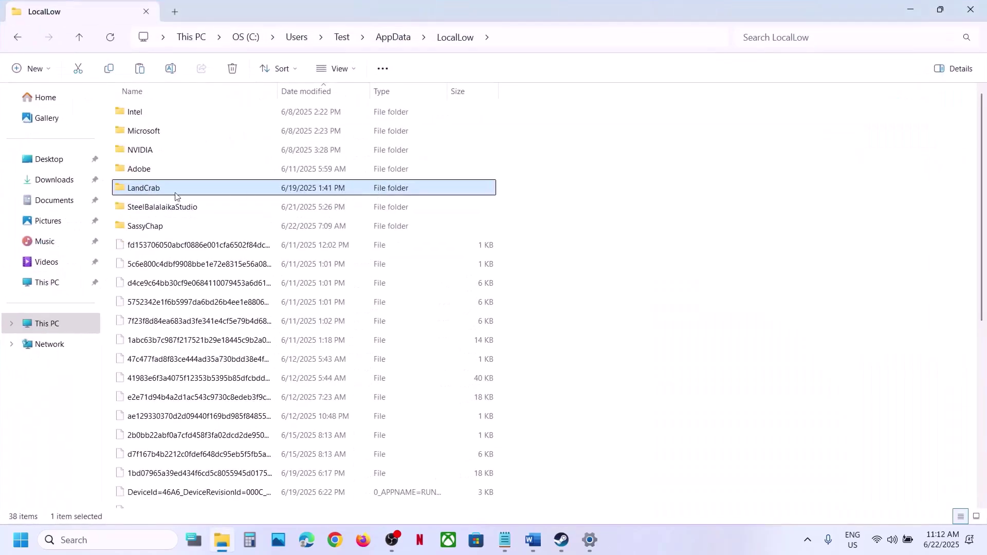
double_click(153, 190)
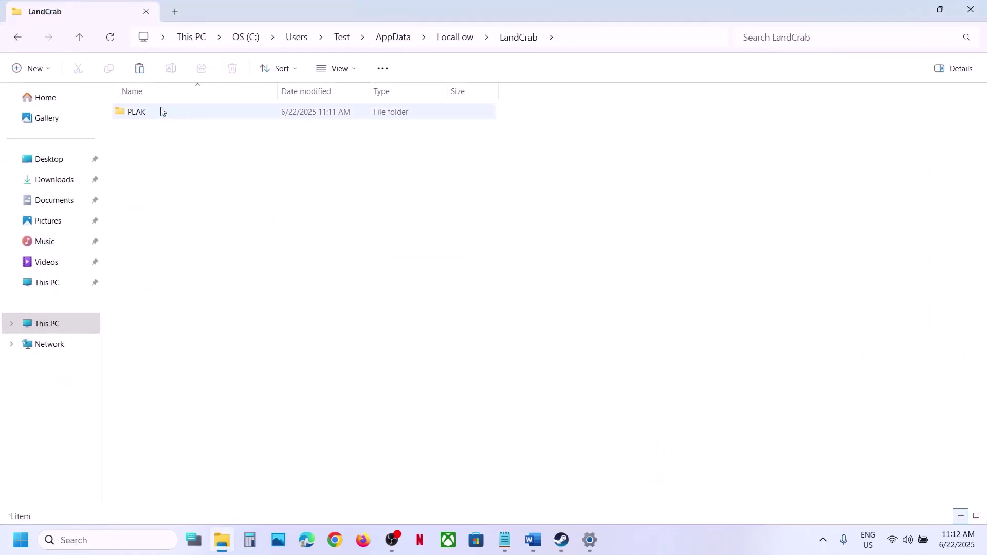
click(139, 113)
right_click(138, 116)
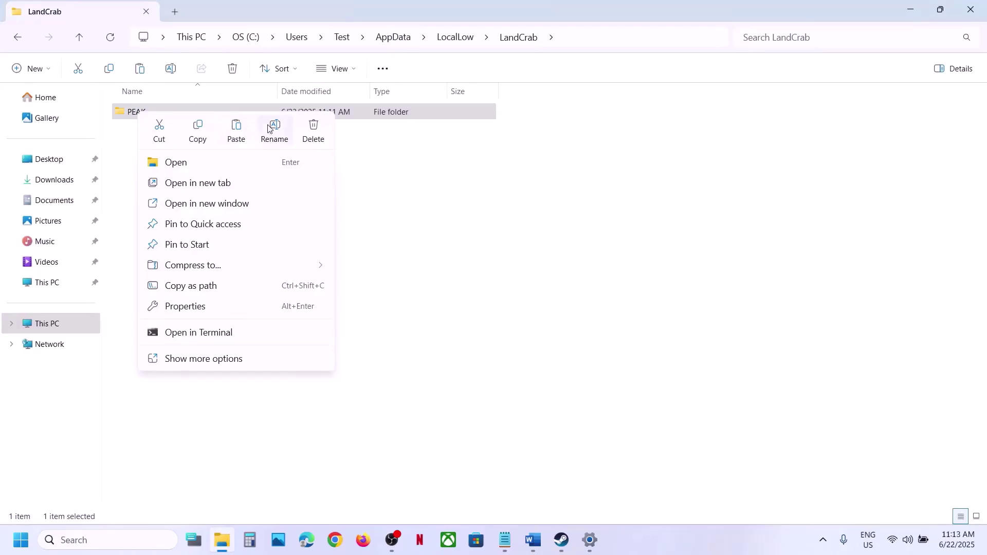
click(276, 129)
click(153, 110)
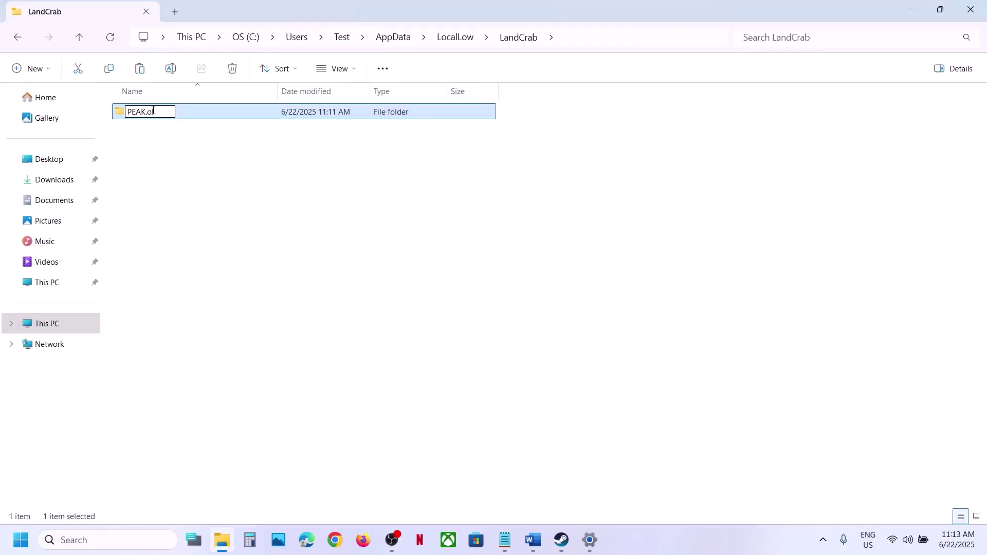
click(305, 200)
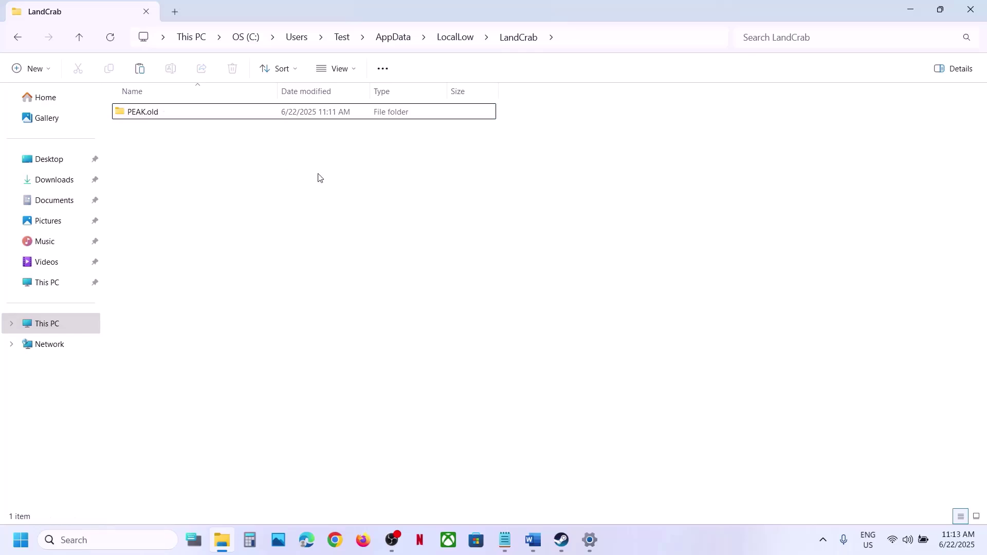
Step: Return to the Word guide and reread the Step 7 notes on creating a backup first and possibly losing game progress
click(540, 542)
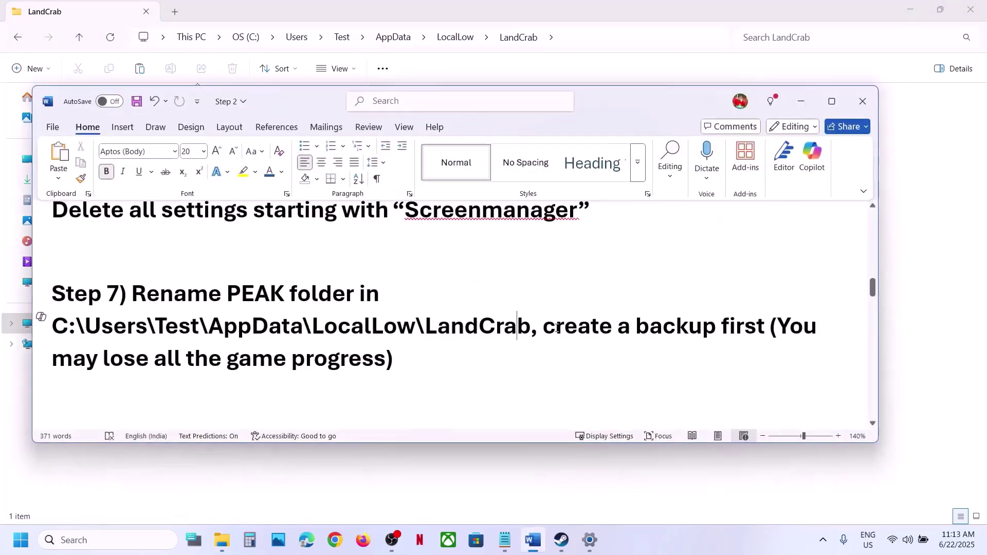
drag(557, 329, 768, 330)
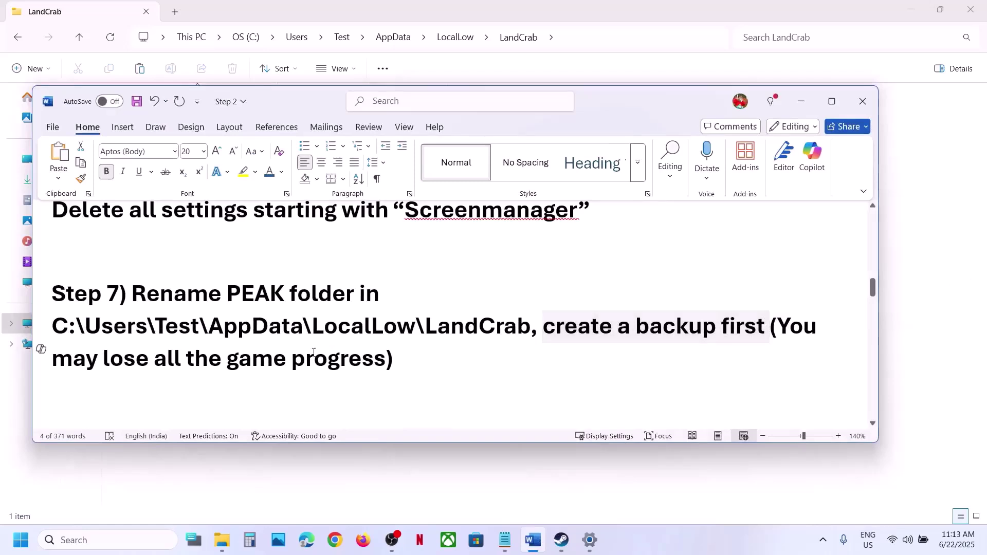
drag(103, 359, 419, 355)
click(423, 351)
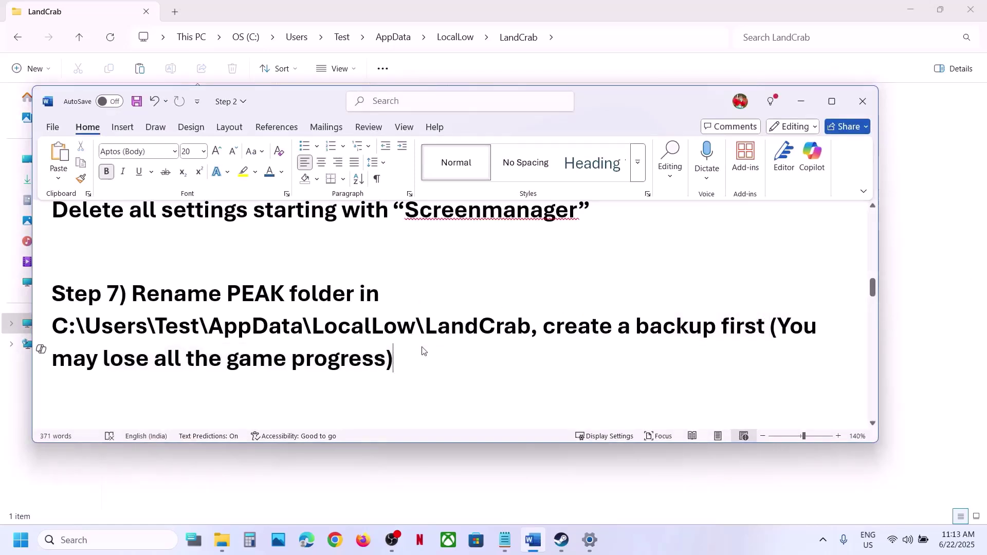
Step: Review Step 8 of the guide about allowing the game exe in the antivirus program, Windows Security and firewall
scroll(223, 355, down, 3)
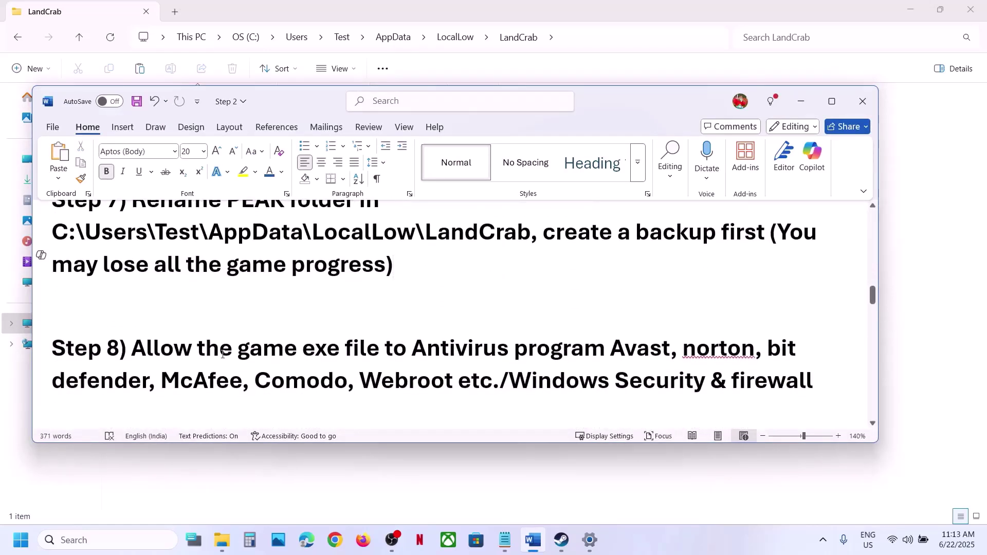
drag(150, 349, 602, 352)
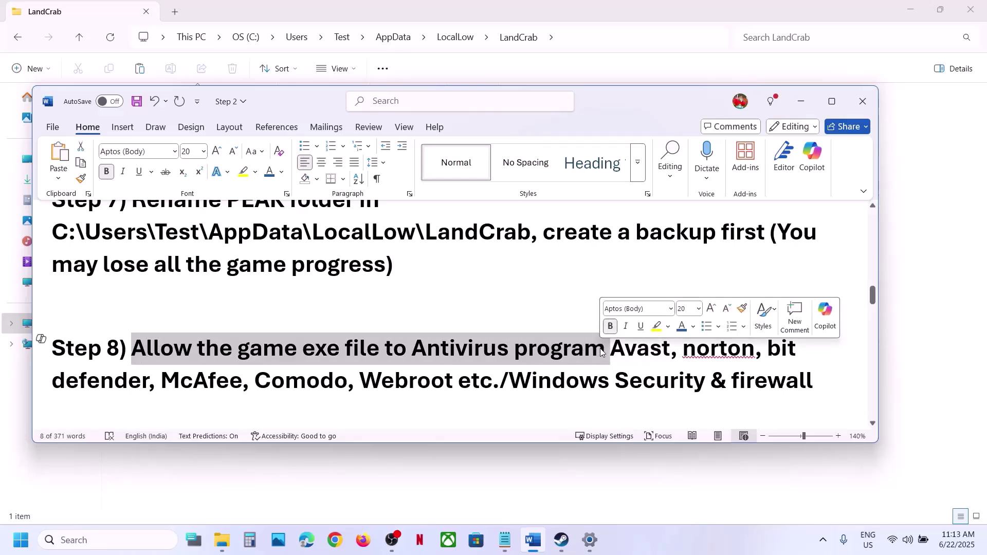
click(240, 388)
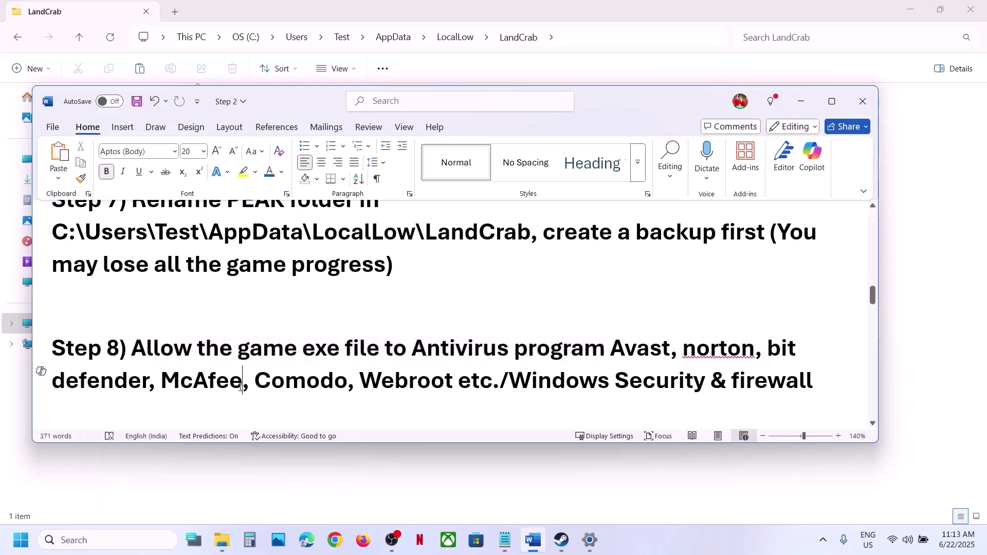
drag(132, 348, 497, 375)
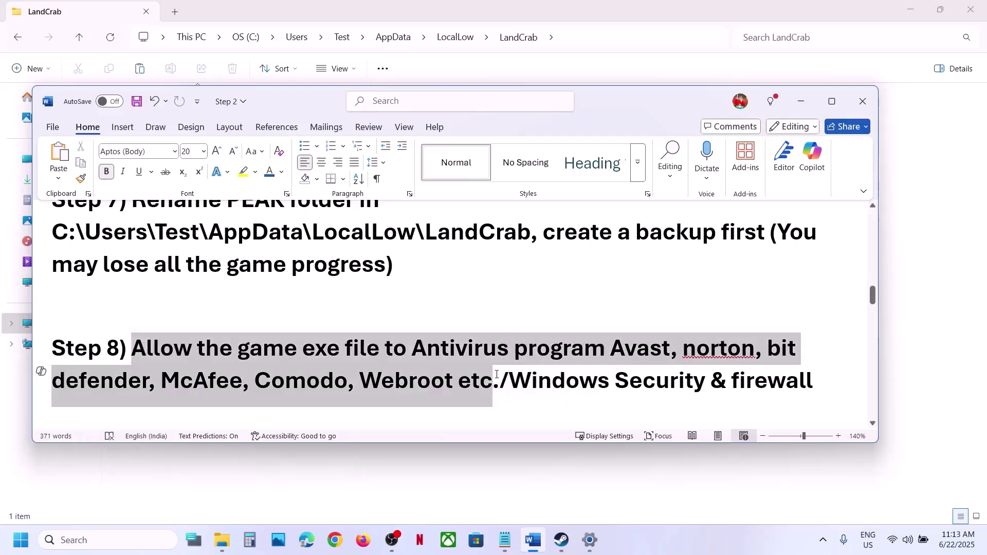
Step: Switch to Settings, go to Windows Security's virus and threat protection, and open the Ransomware protection page
click(933, 388)
key(alt+Tab)
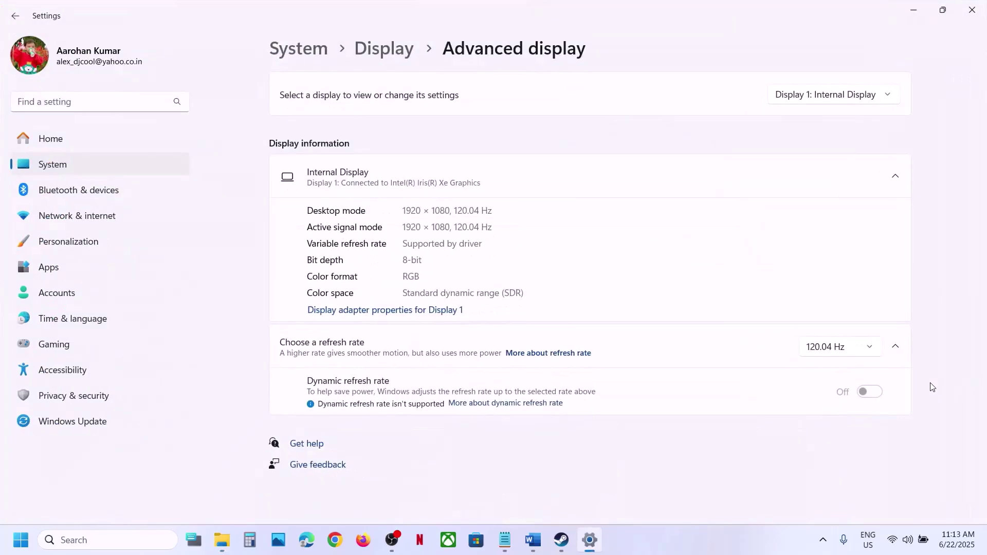
click(121, 395)
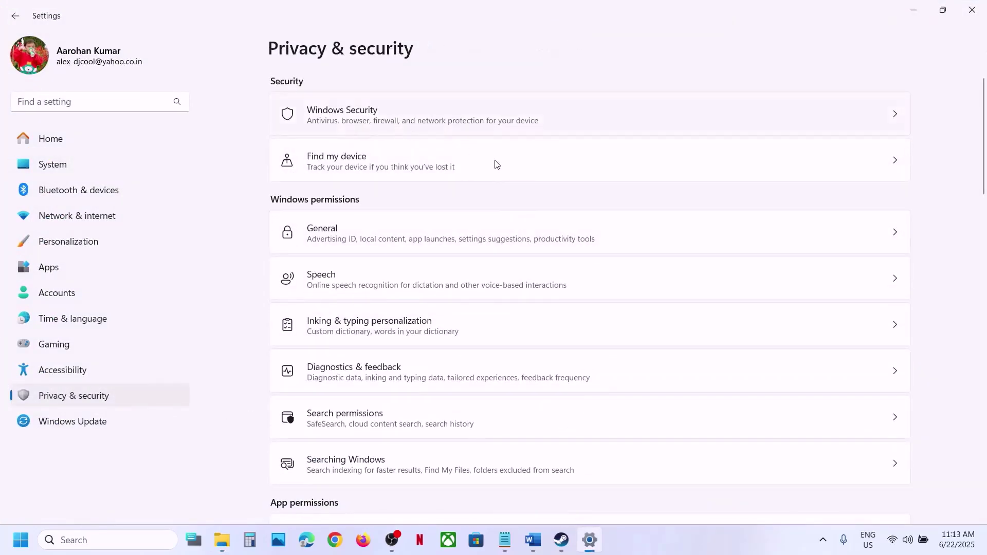
click(344, 199)
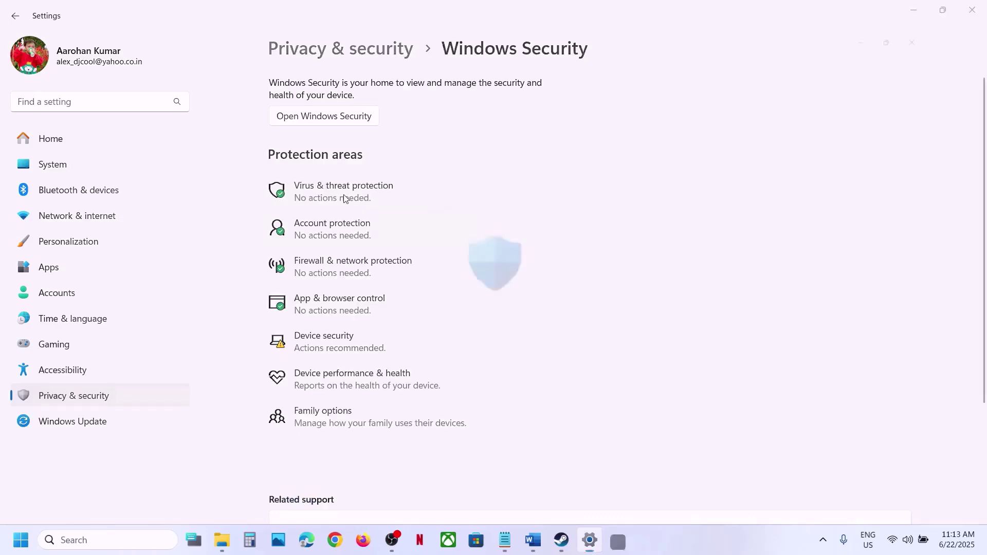
scroll(432, 322, down, 4)
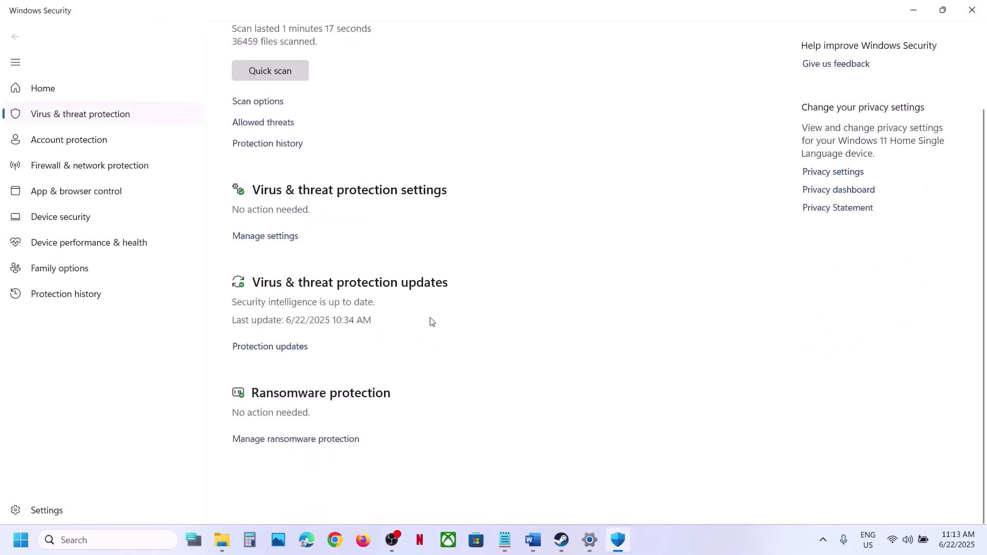
scroll(360, 371, up, 1)
click(297, 484)
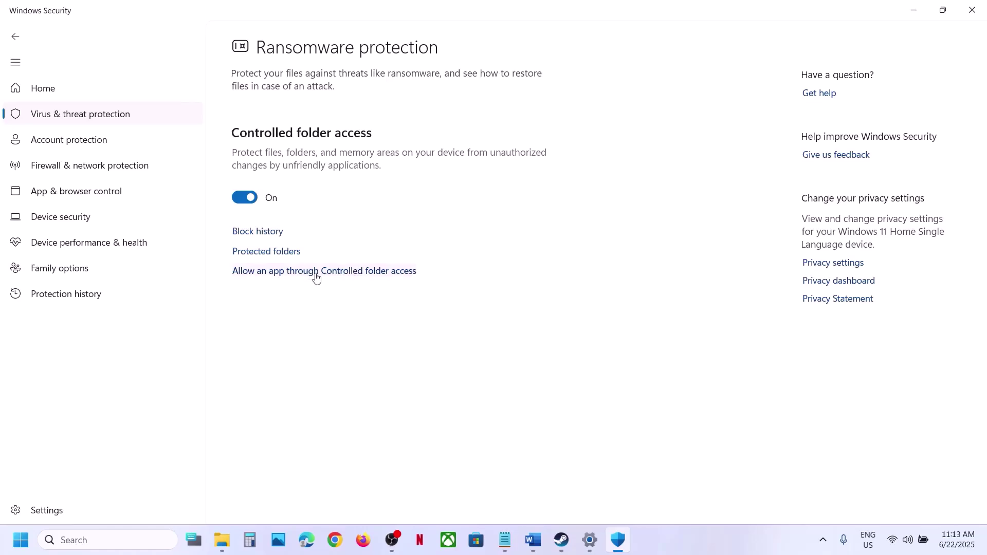
Step: Allow the PEAK application from steamapps\common\PEAK through Controlled folder access
click(316, 278)
click(424, 369)
scroll(369, 190, down, 2)
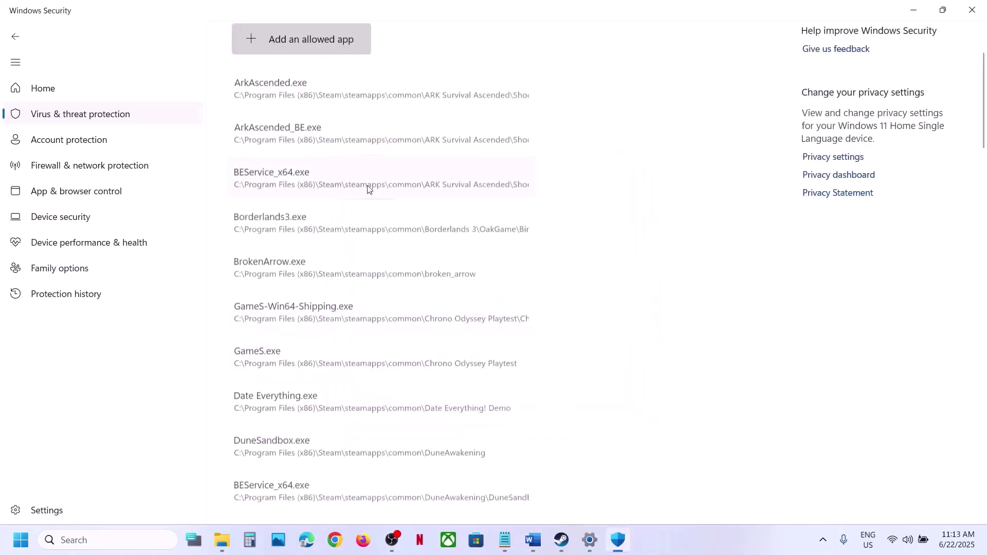
click(329, 49)
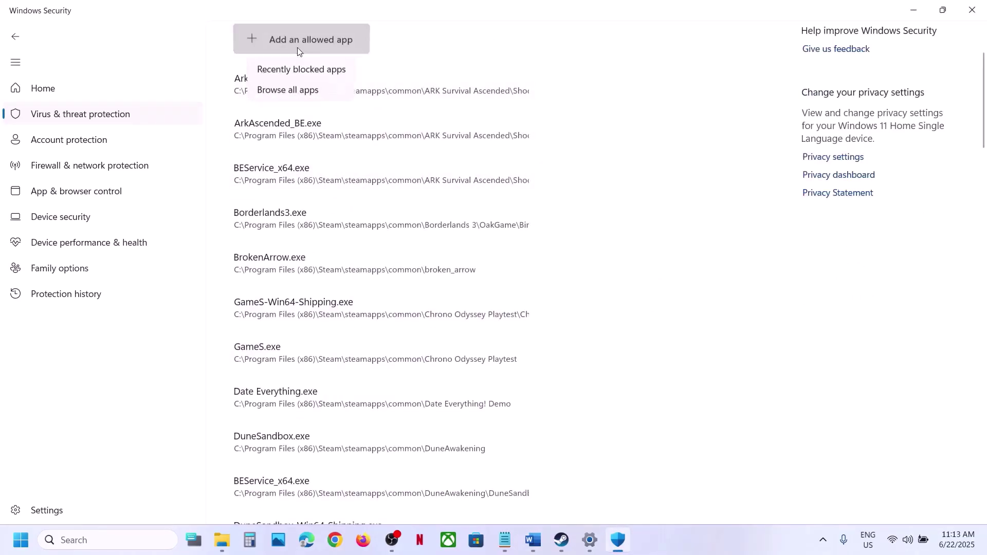
click(310, 91)
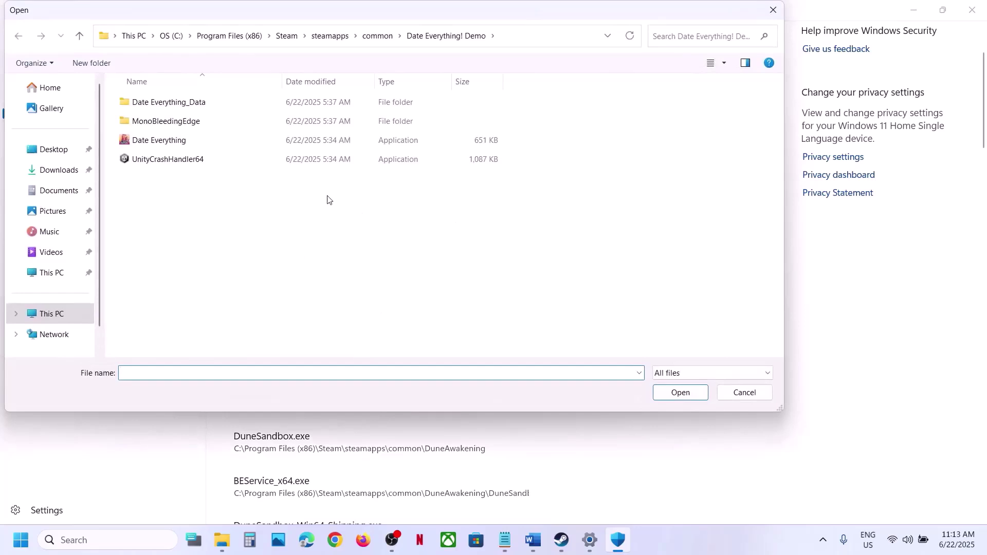
click(378, 35)
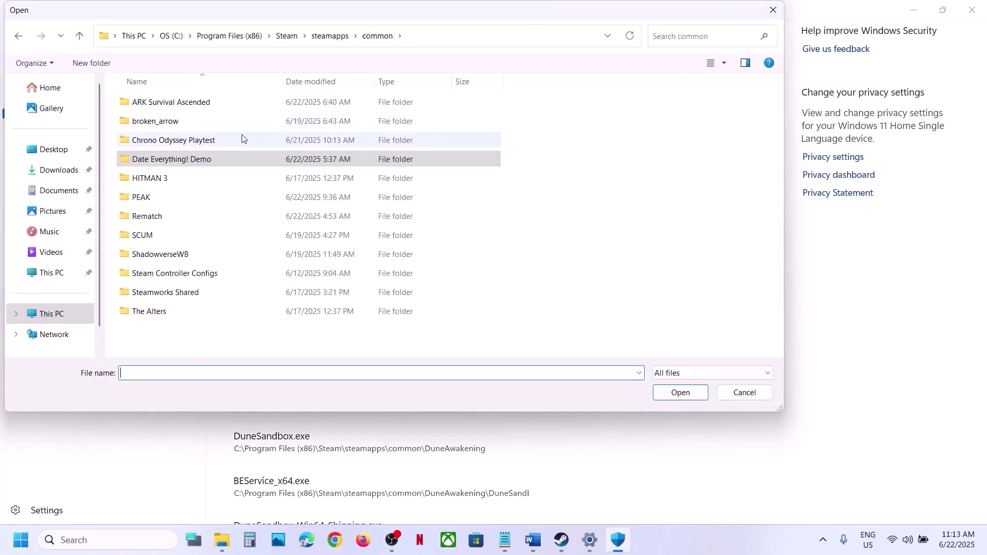
double_click(144, 197)
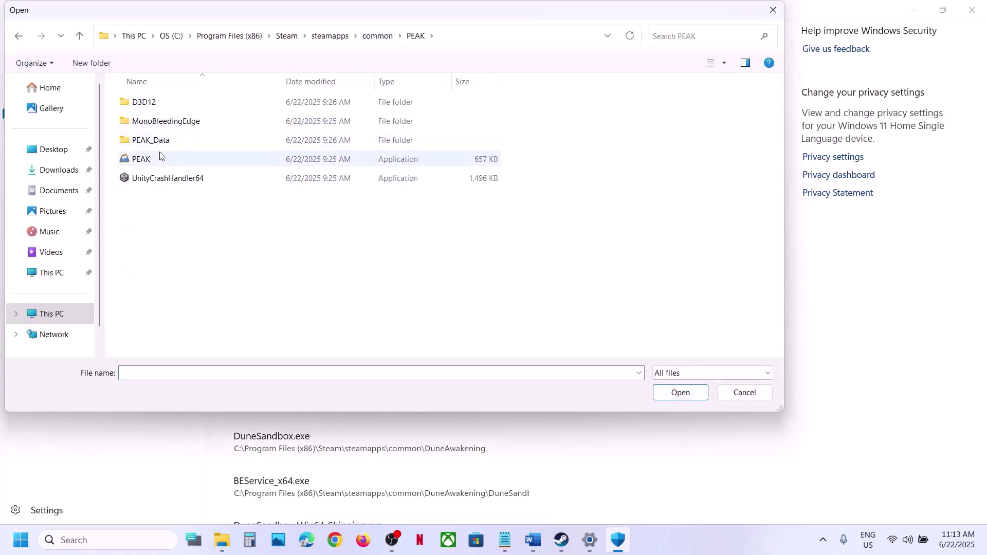
click(155, 160)
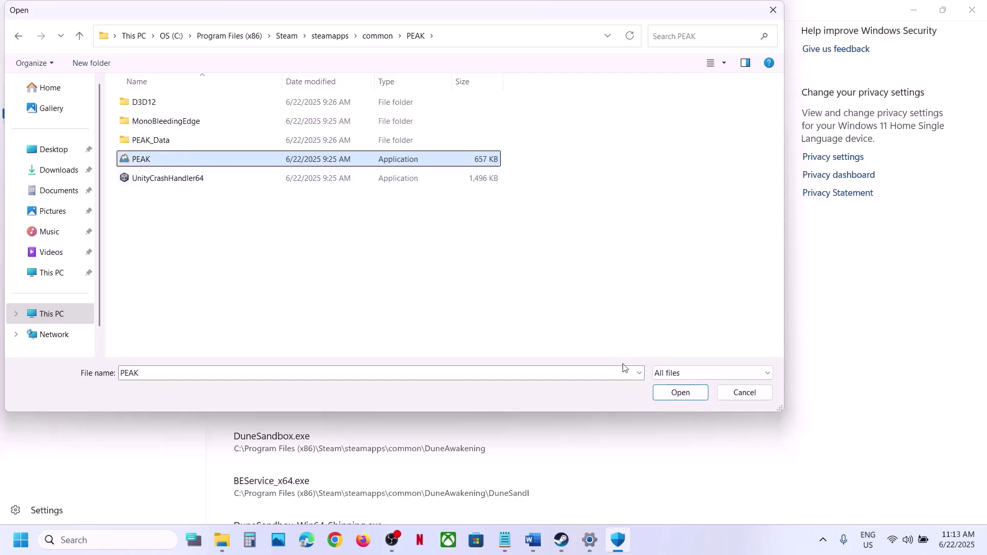
click(661, 398)
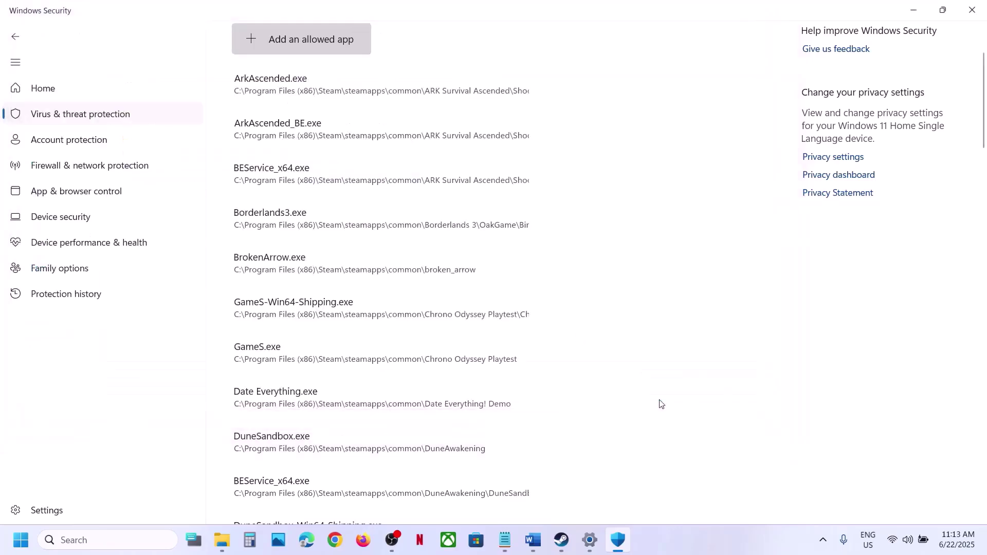
Step: Open Control Panel and go to the list of apps allowed through Windows Defender Firewall
click(116, 547)
text(ontri)
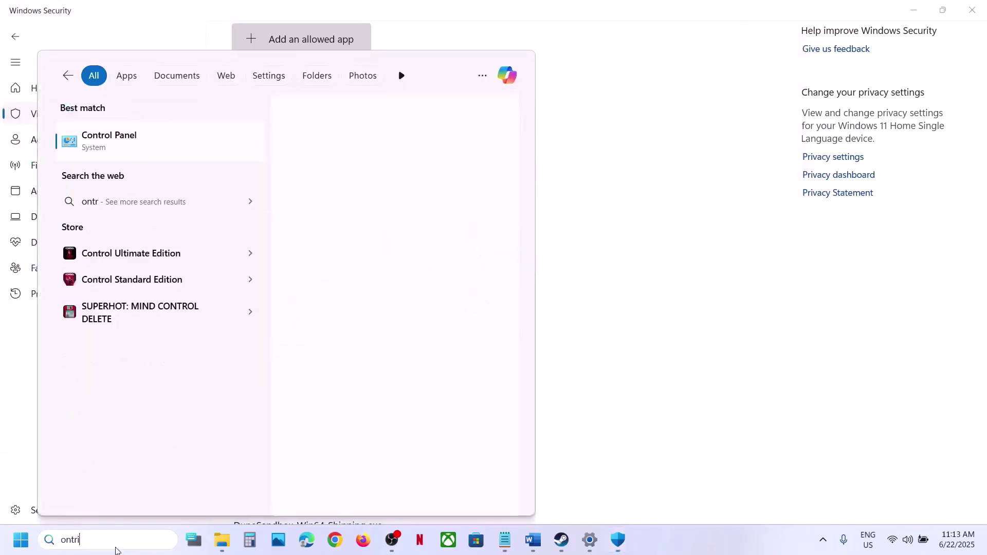
key(BackSpace)
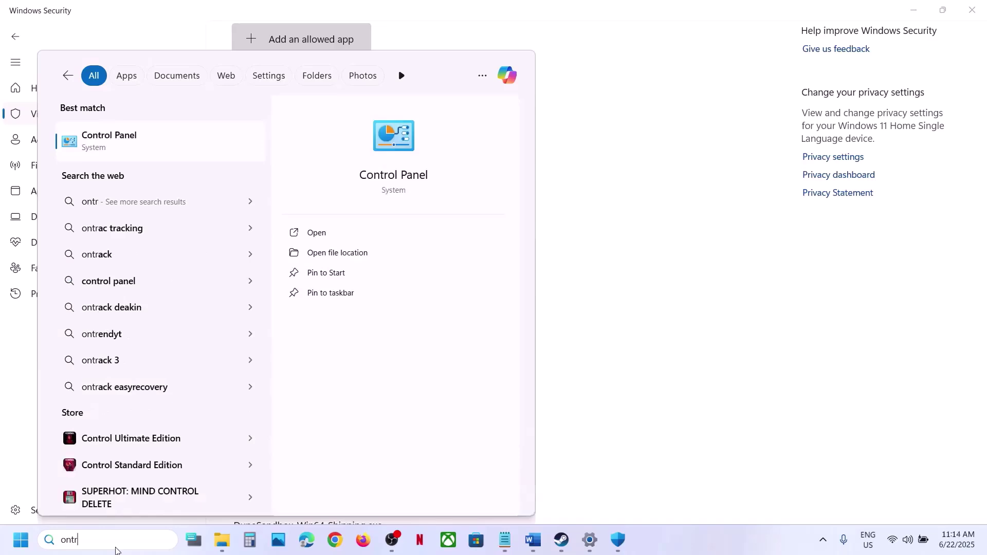
key(Return)
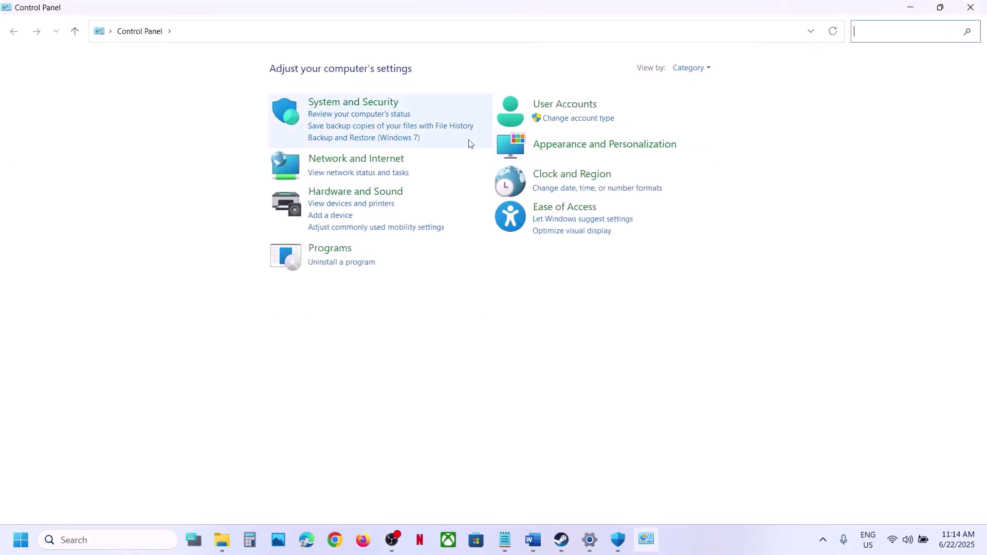
click(333, 103)
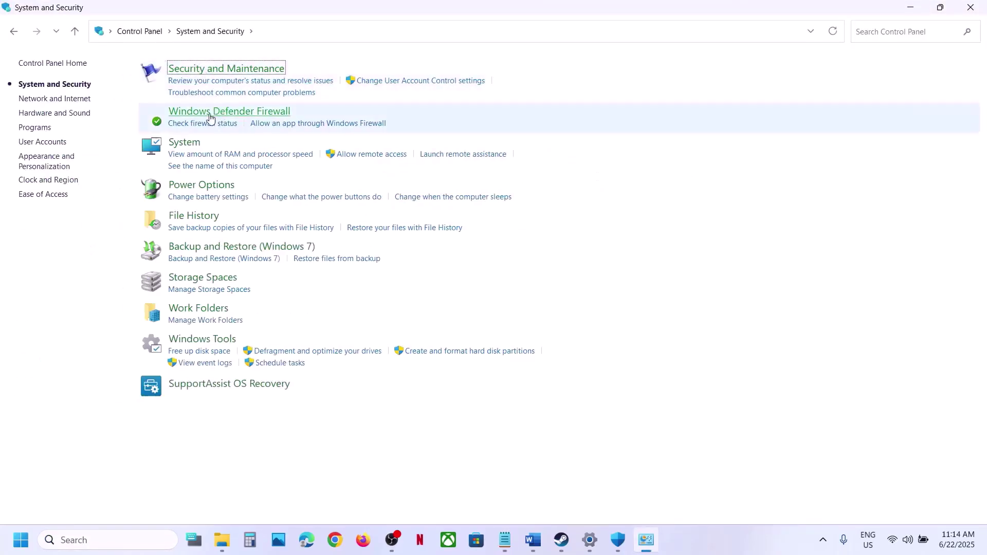
click(206, 112)
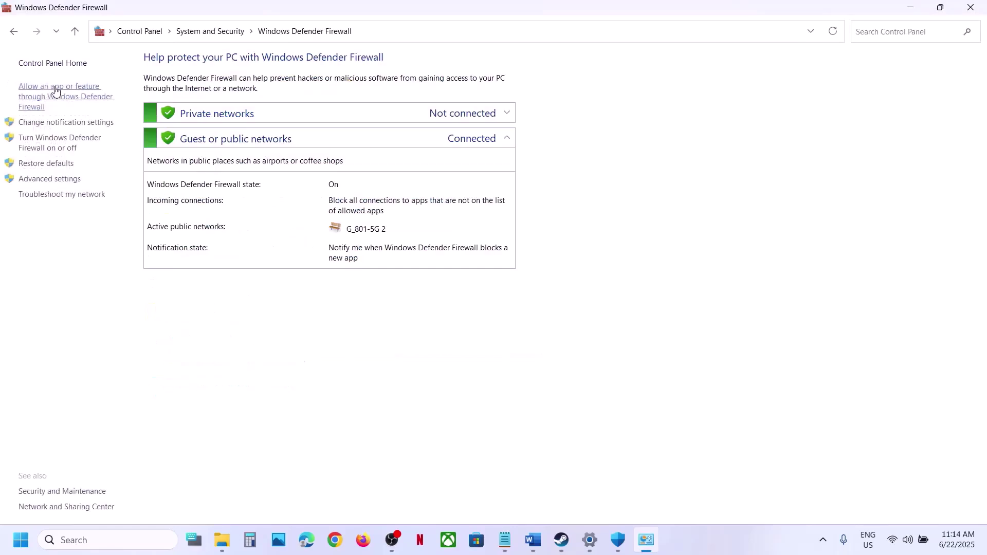
click(51, 95)
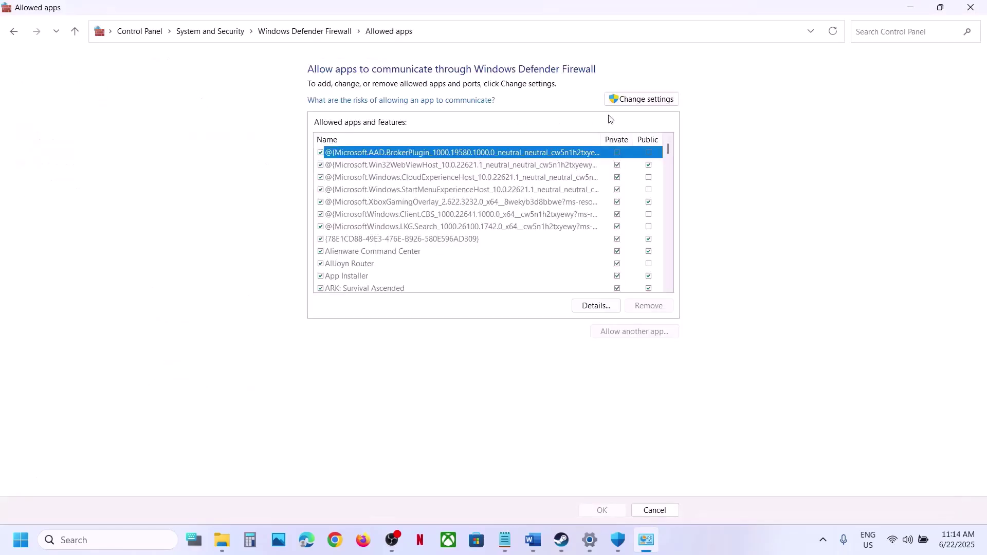
Step: Try to add the PEAK application from steamapps\common\PEAK to the apps allowed through the firewall
click(648, 101)
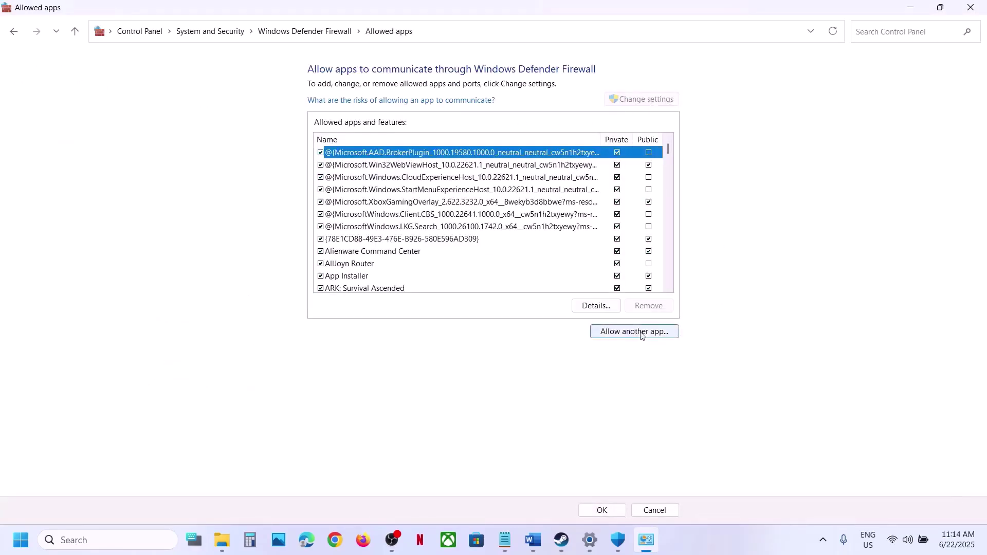
click(627, 335)
click(580, 332)
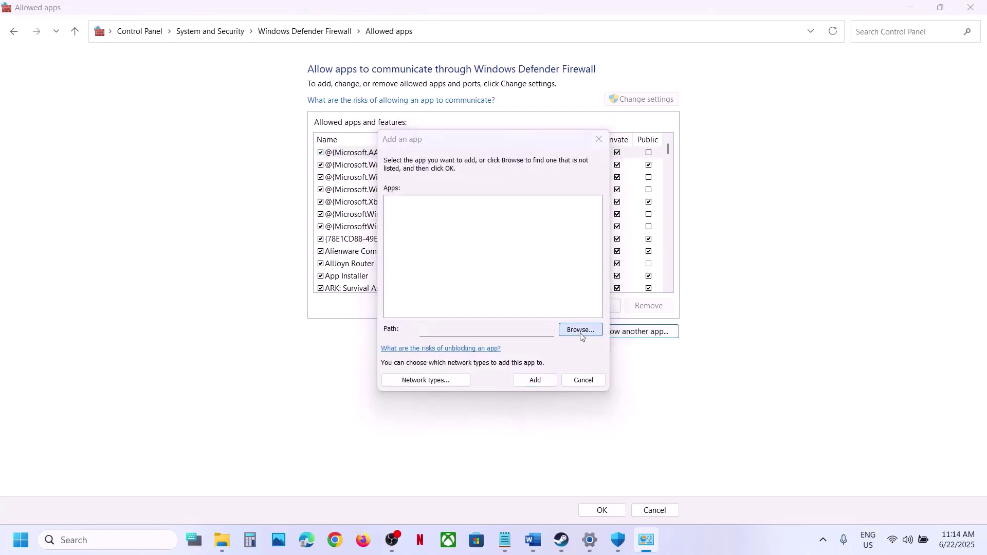
click(514, 184)
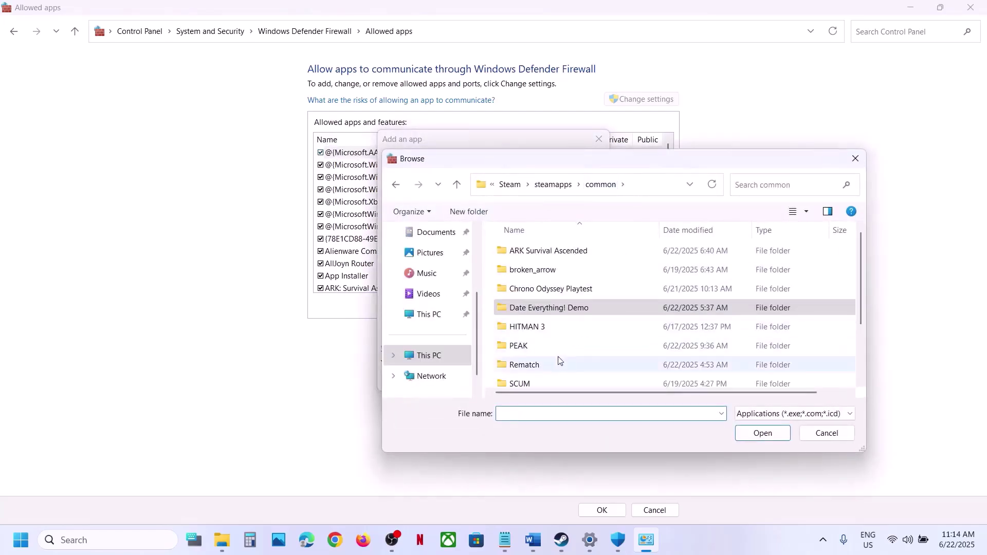
click(542, 347)
double_click(542, 347)
click(516, 308)
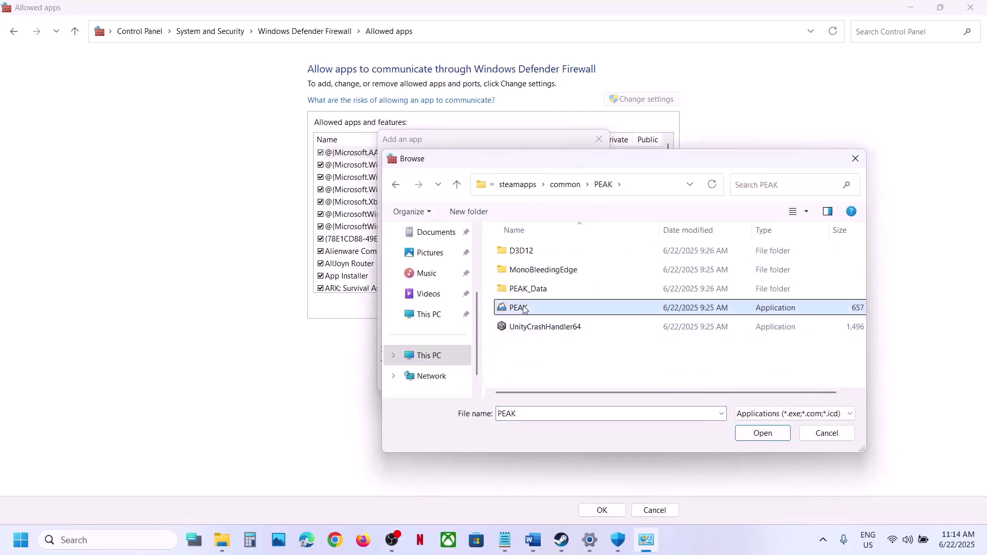
click(763, 434)
click(535, 381)
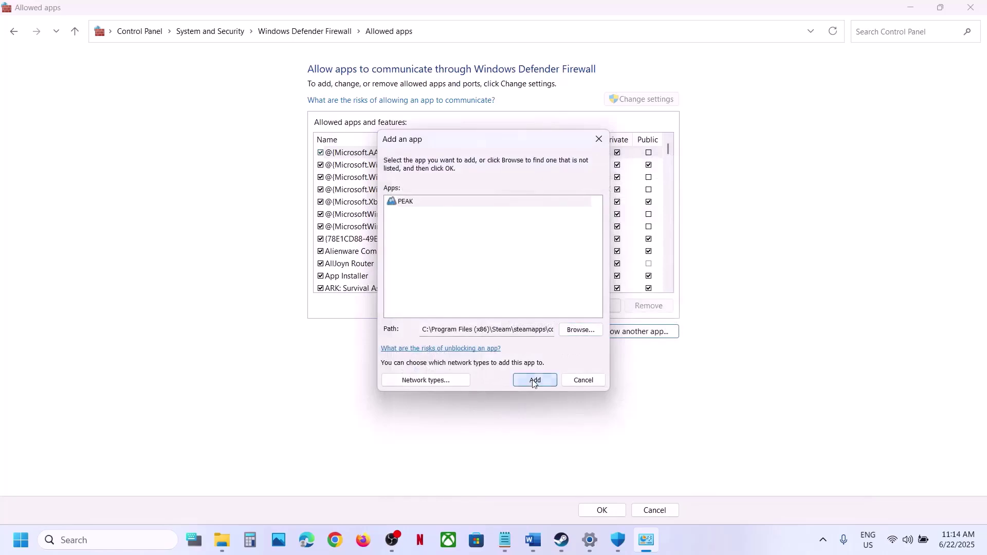
click(555, 316)
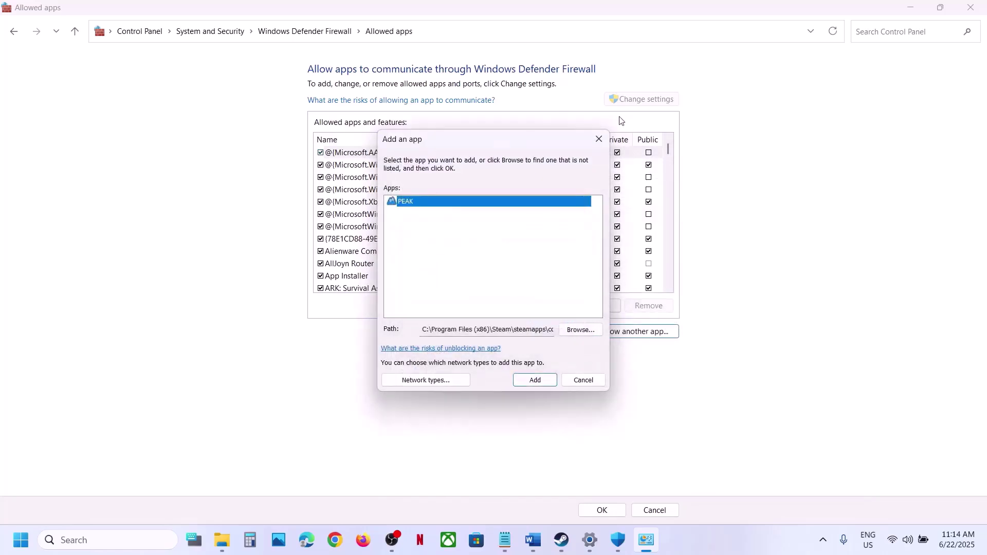
click(599, 139)
Step: Locate PEAK in the allowed apps list, accept the firewall settings, and close the open windows to return to the guide
key(p)
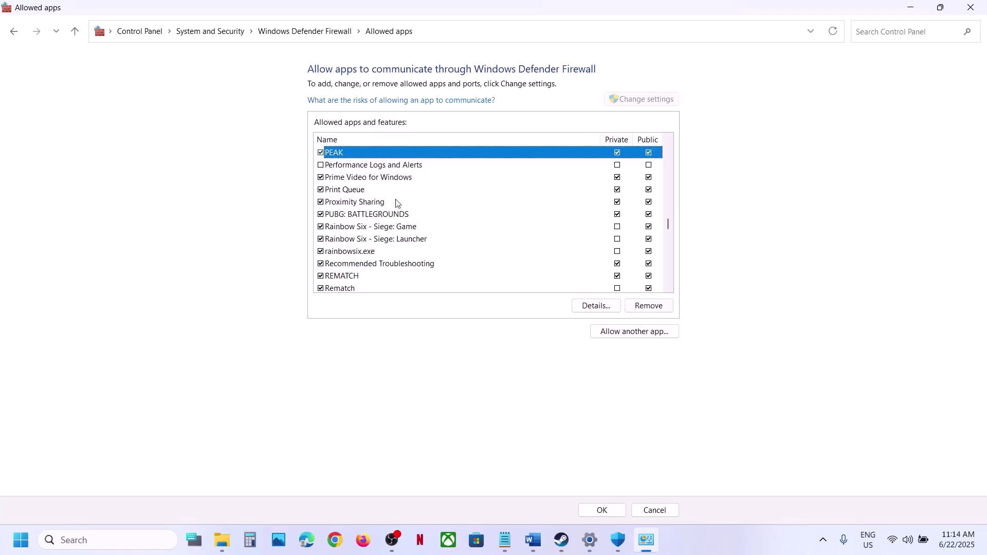
click(603, 510)
click(972, 8)
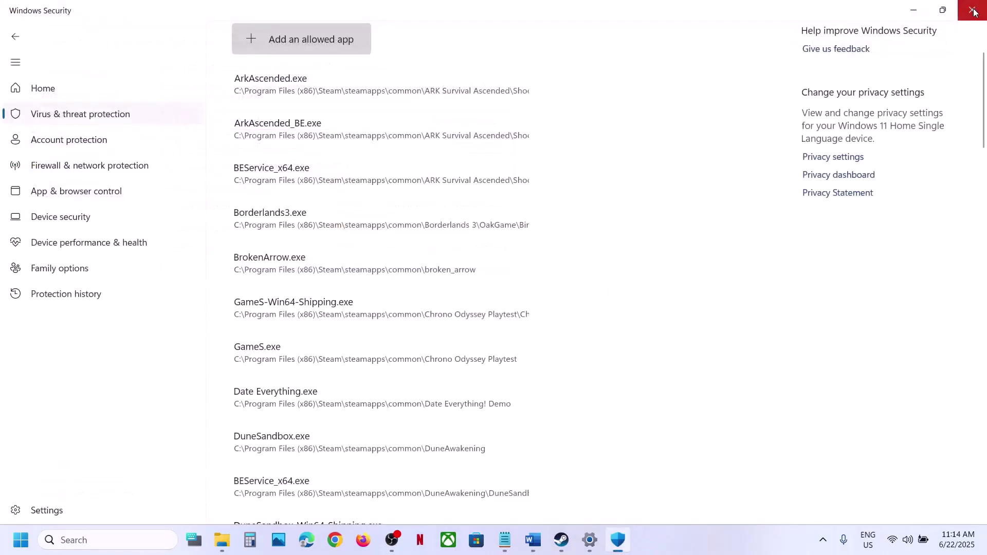
click(973, 11)
click(974, 10)
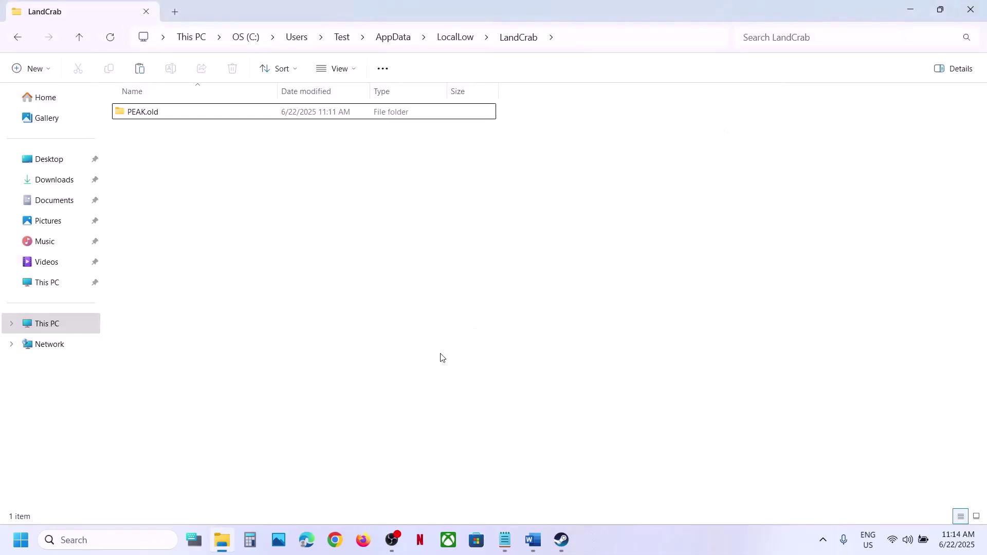
click(971, 9)
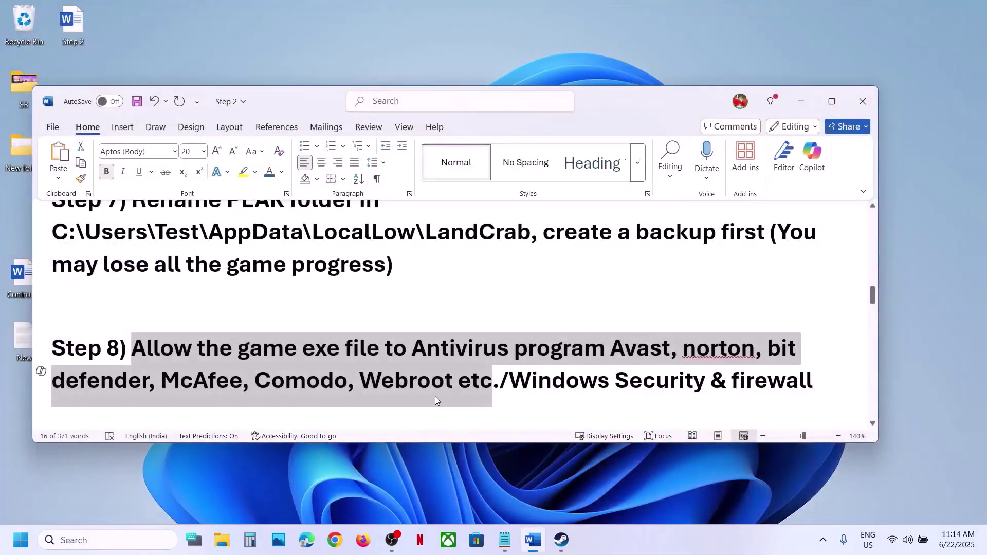
Step: Check Step 9 of the guide, then switch to Steam and browse PEAK's local files
scroll(435, 397, down, 3)
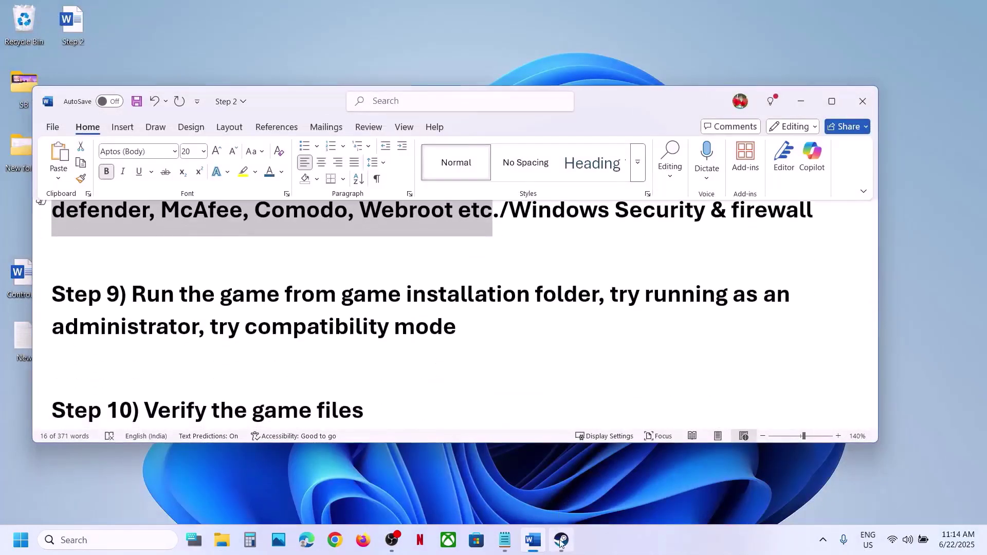
click(562, 540)
click(534, 540)
click(534, 540)
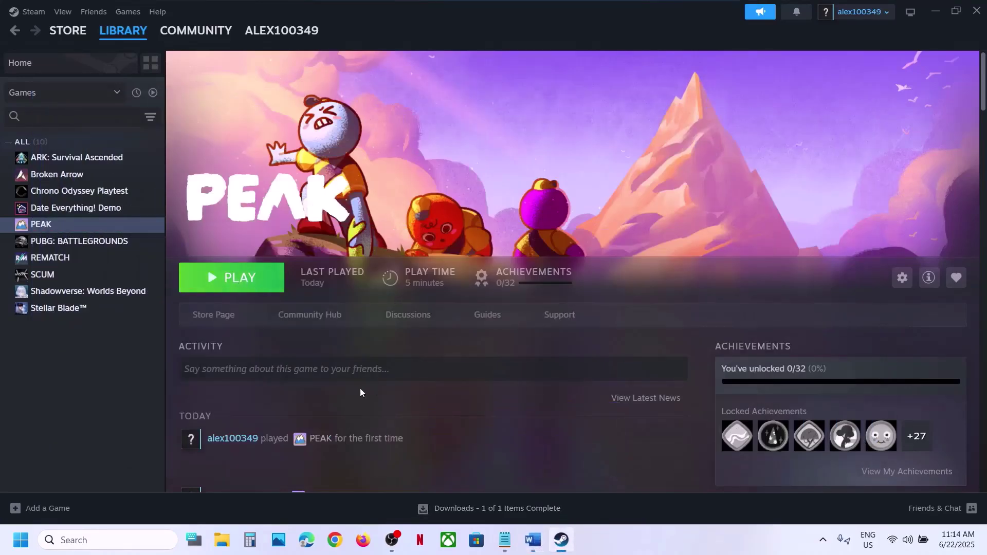
right_click(47, 222)
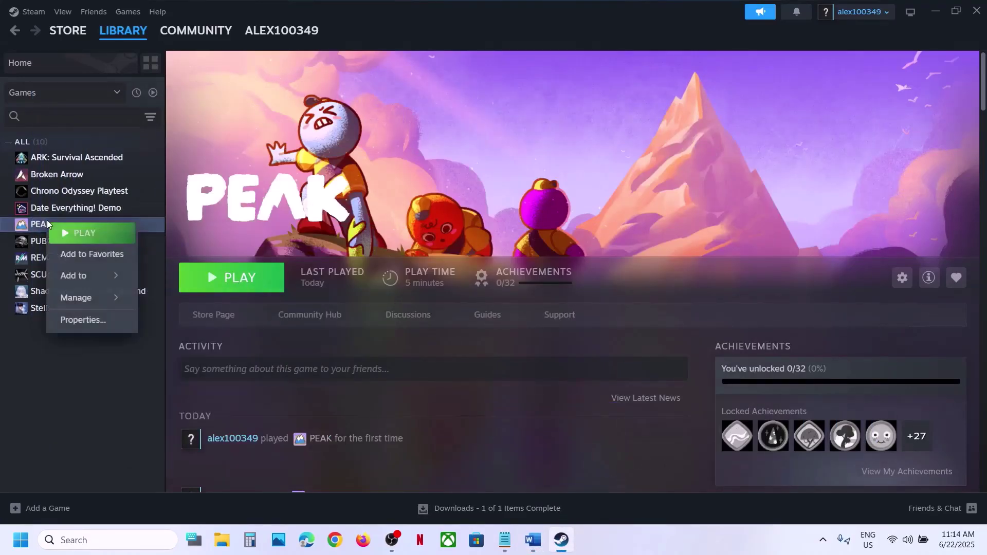
mouse_move(97, 300)
click(200, 322)
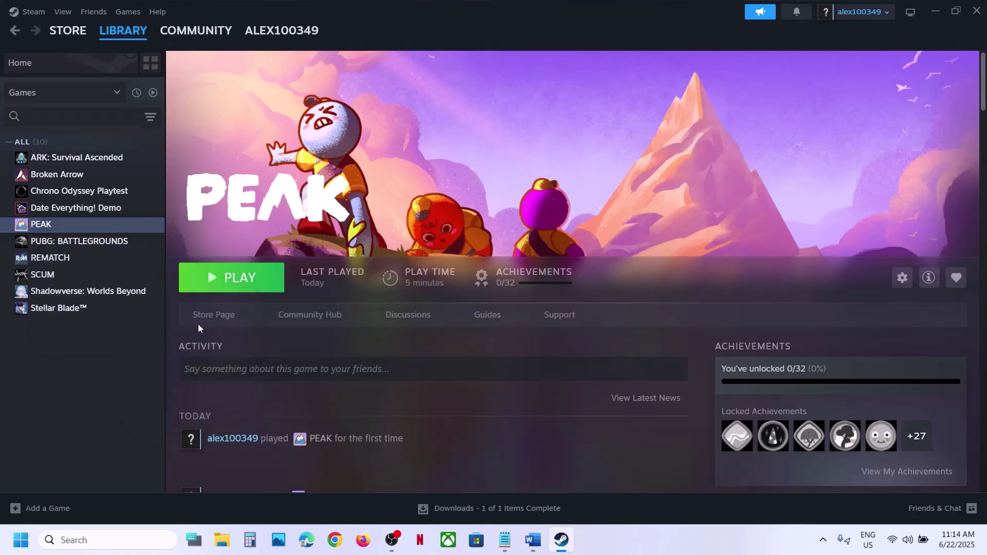
Step: Set the PEAK application to run as an administrator through its compatibility properties
click(140, 173)
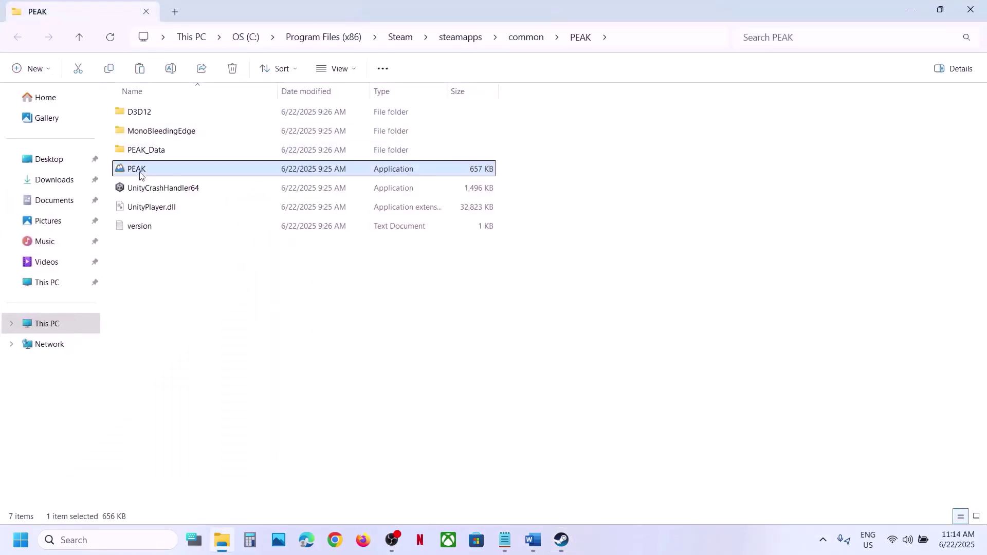
right_click(179, 174)
click(235, 384)
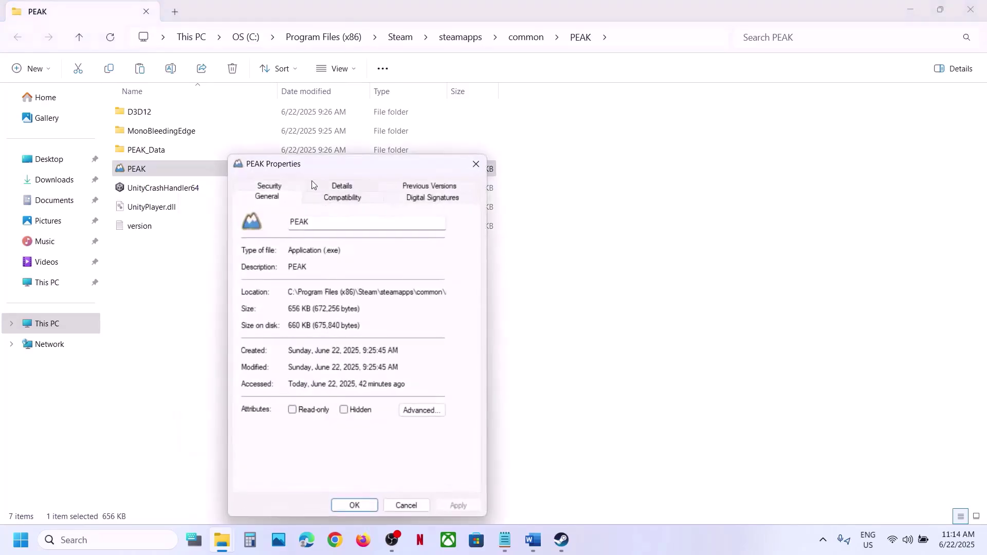
click(321, 199)
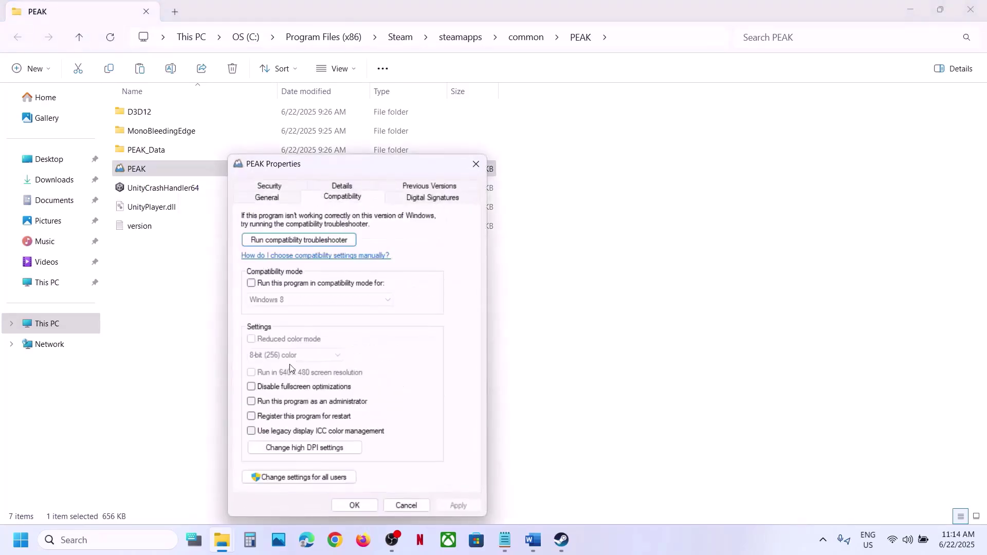
click(253, 404)
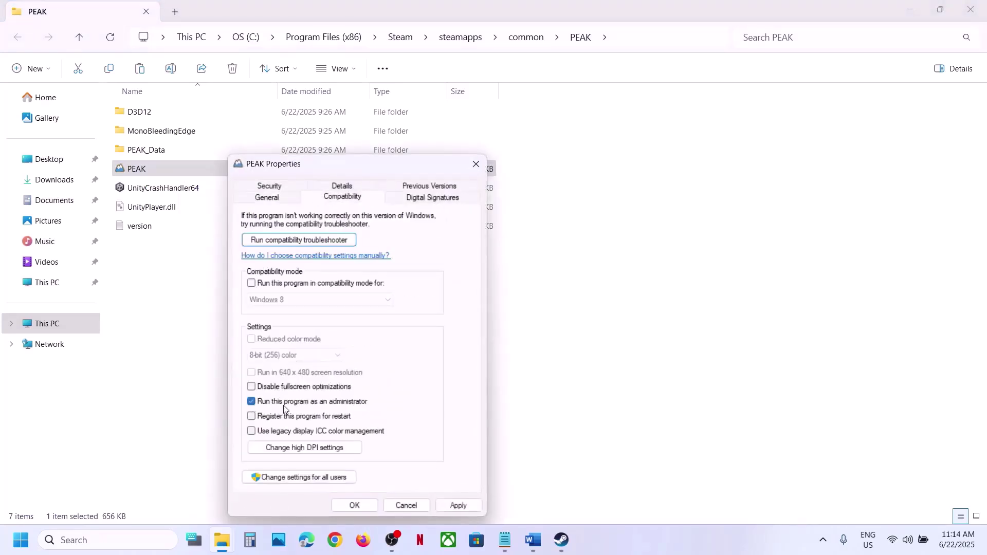
click(459, 505)
click(357, 505)
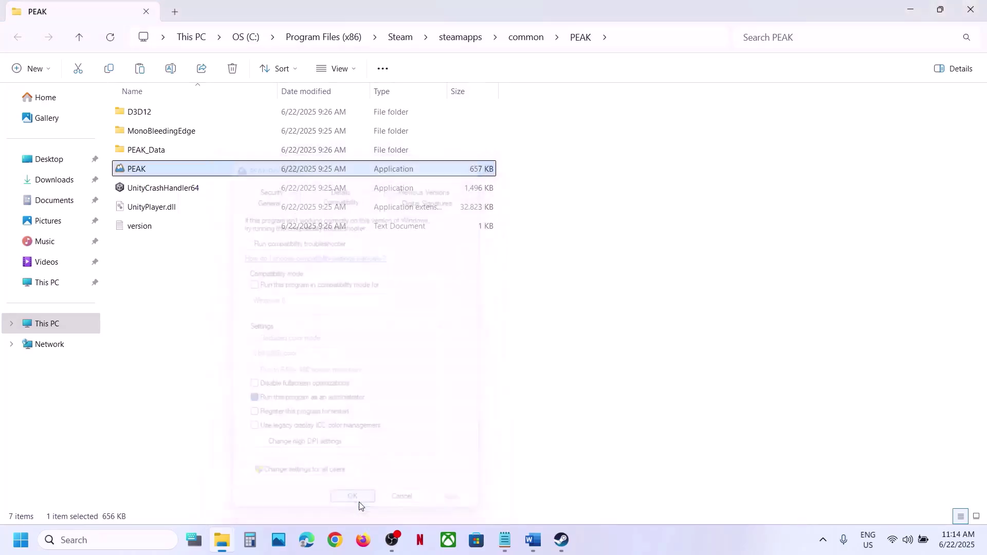
Step: Enable compatibility mode for the PEAK application, applying Windows 8 first and Windows 7 second
right_click(163, 174)
click(235, 387)
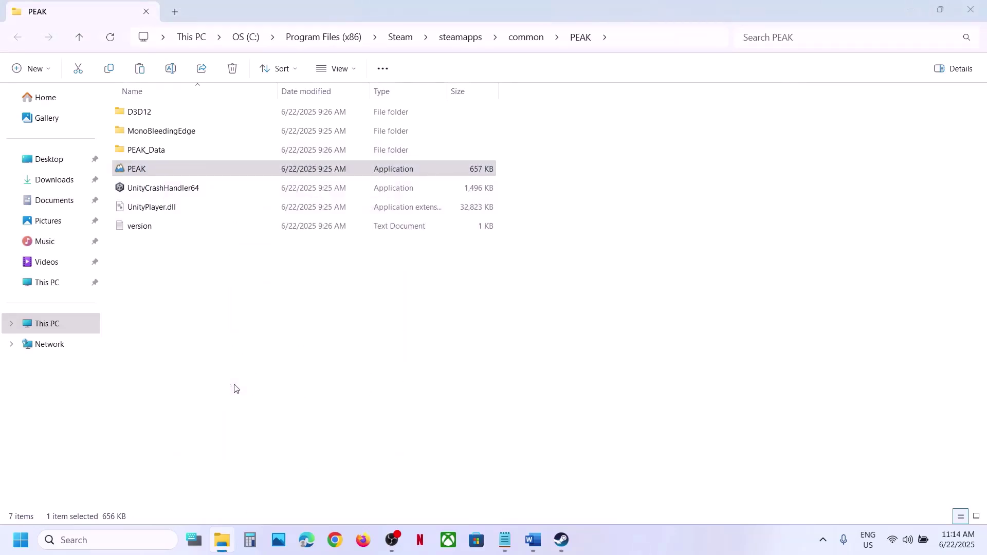
click(320, 199)
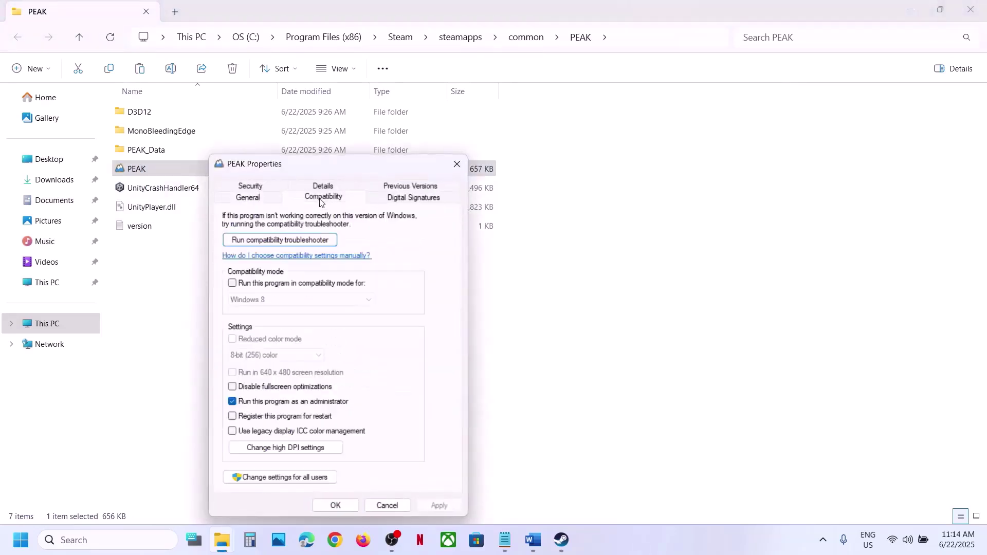
click(232, 284)
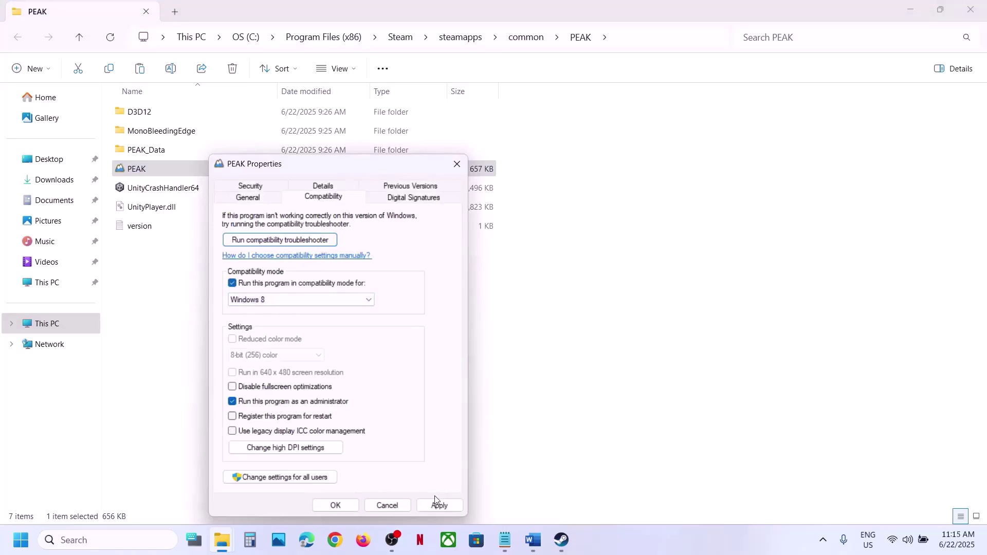
click(435, 497)
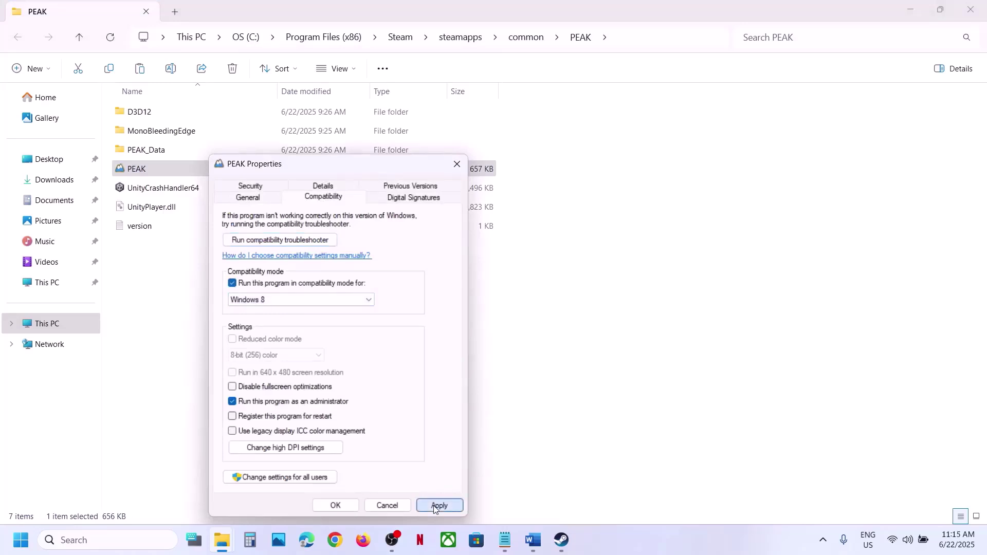
click(323, 300)
click(329, 335)
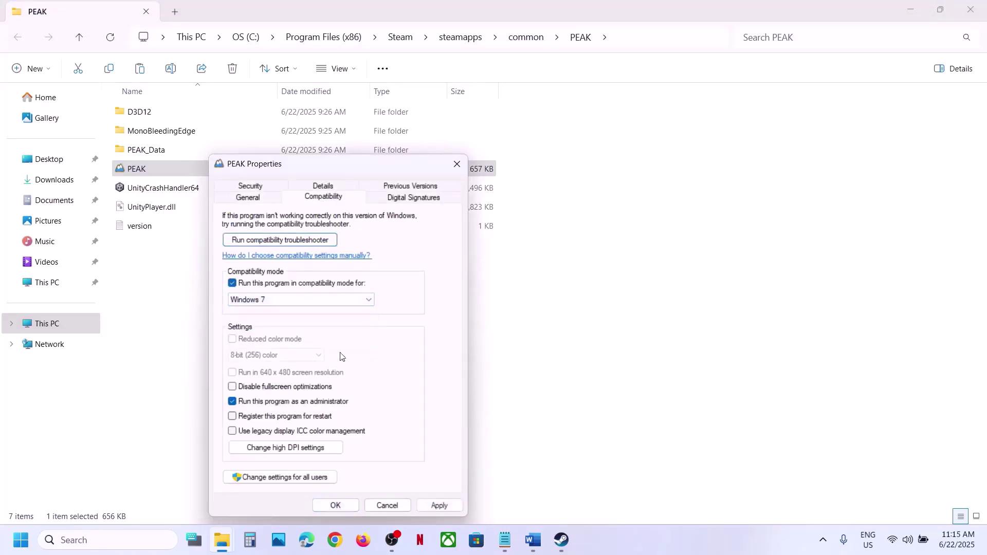
click(437, 504)
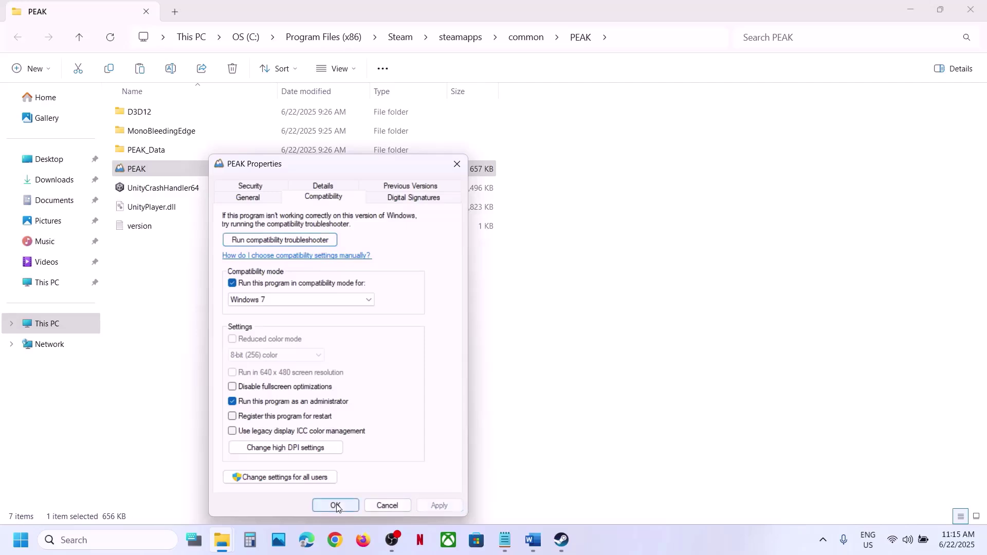
Step: Disable fullscreen optimizations for the PEAK application and save its properties
click(262, 388)
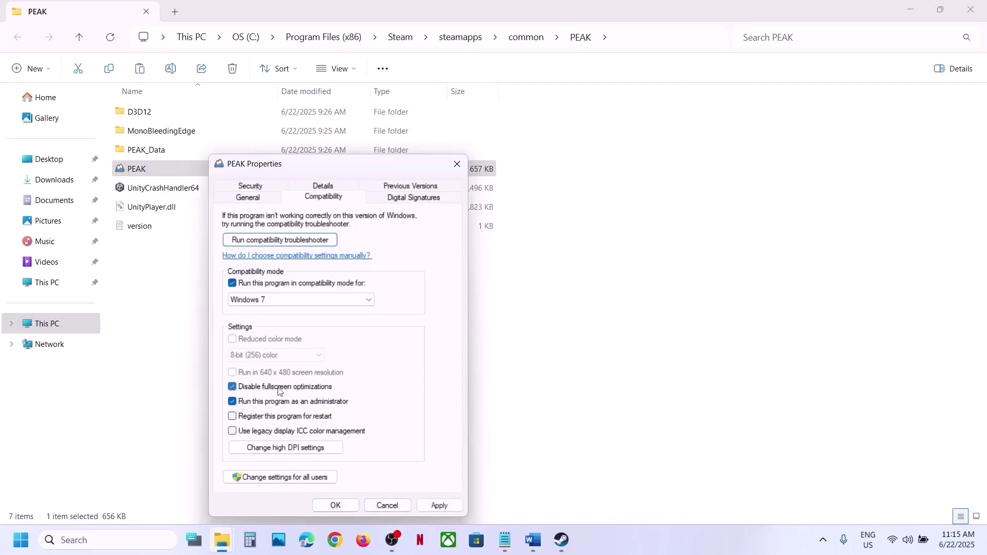
click(439, 505)
click(335, 505)
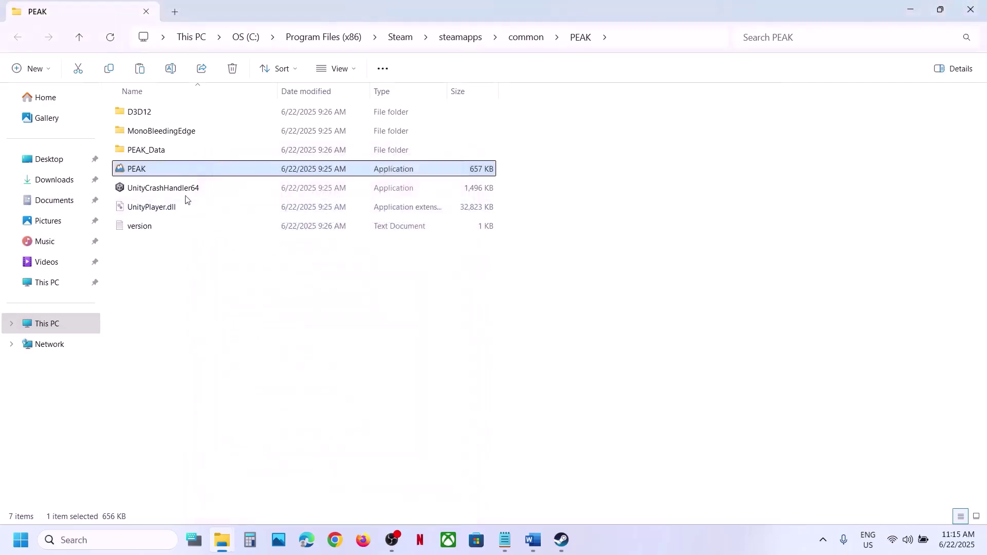
Step: Turn off compatibility mode, Disable fullscreen optimizations and Run this program as an administrator for the PEAK application
right_click(154, 175)
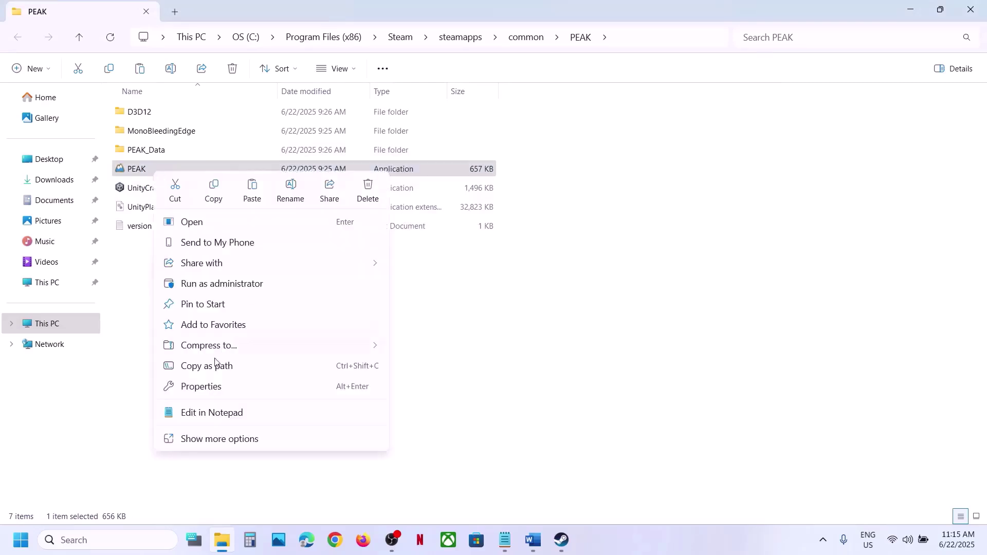
click(207, 386)
click(305, 200)
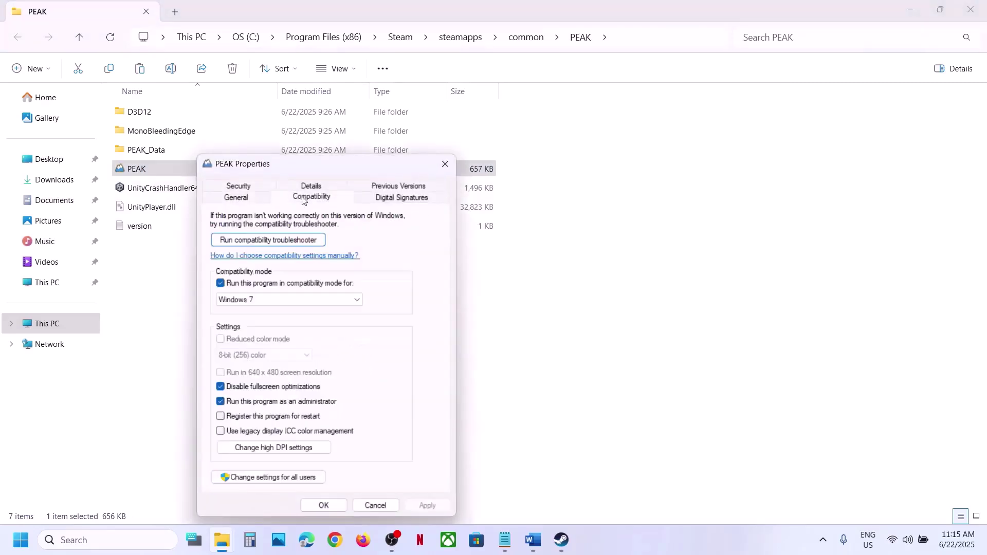
click(220, 283)
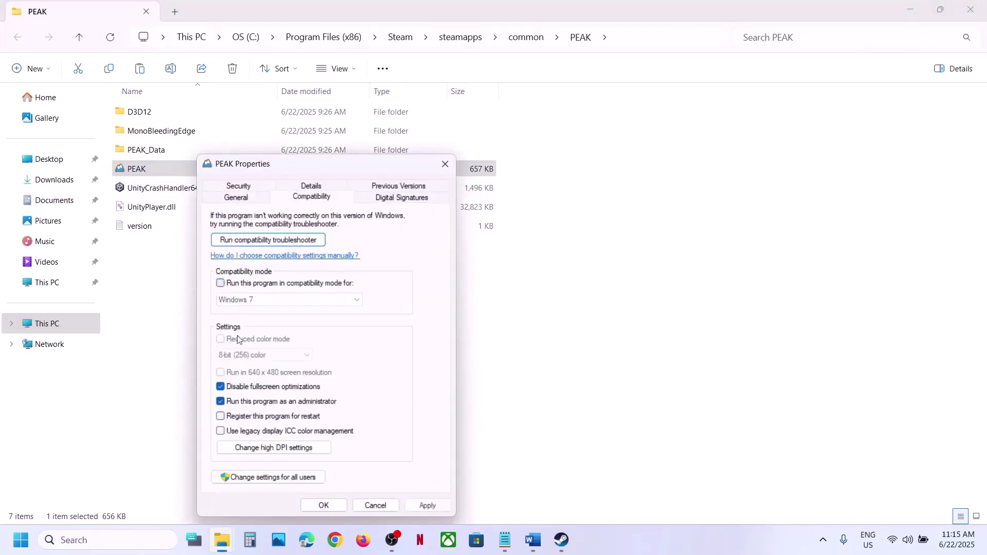
click(220, 388)
click(221, 402)
click(431, 505)
click(332, 507)
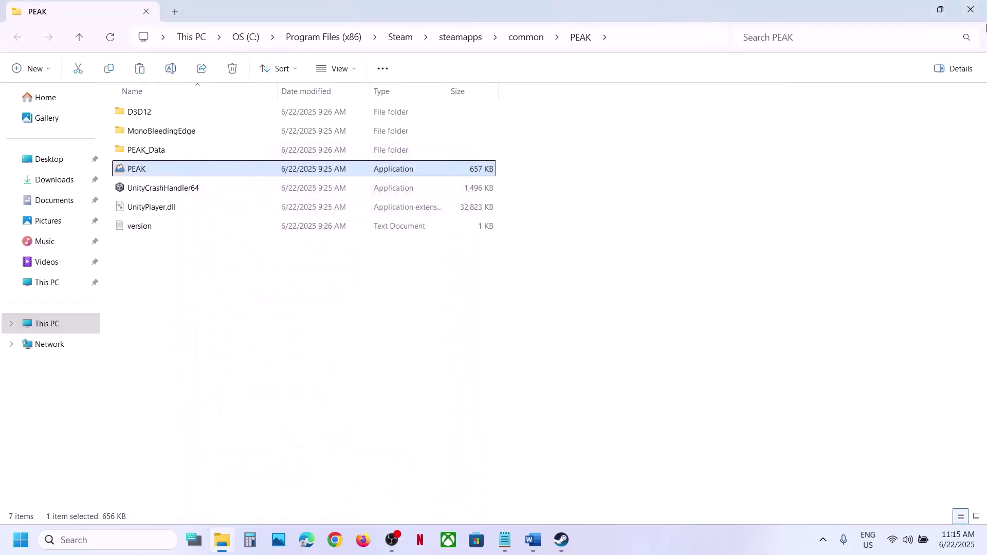
Step: Close the PEAK folder, check the guide's Step 10, and verify the integrity of PEAK's game files in Steam
click(967, 17)
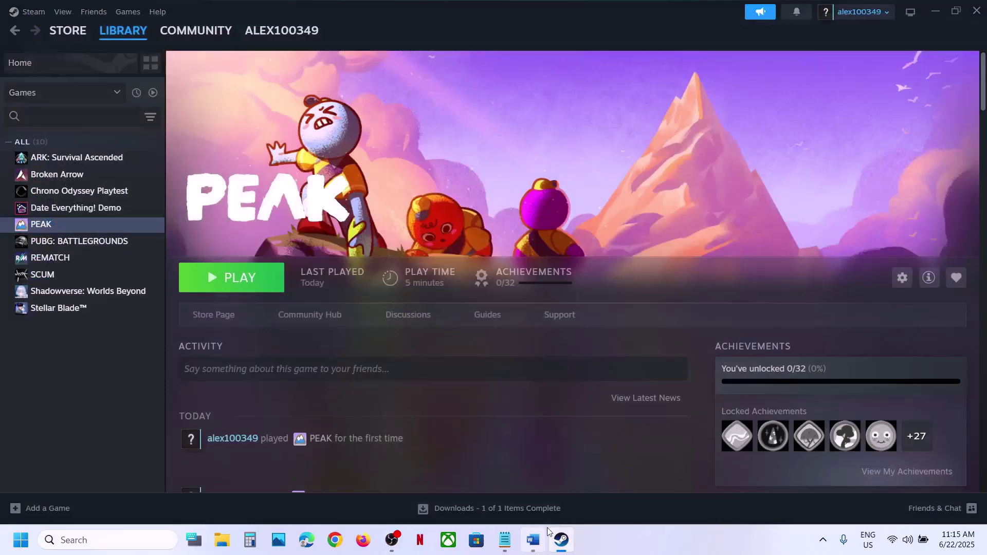
click(532, 540)
scroll(379, 363, down, 2)
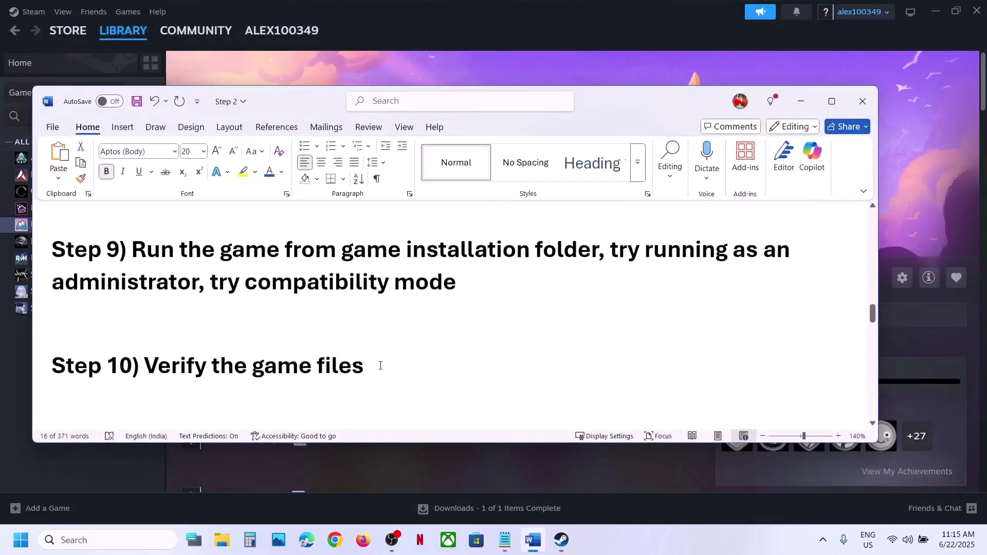
click(471, 67)
right_click(66, 227)
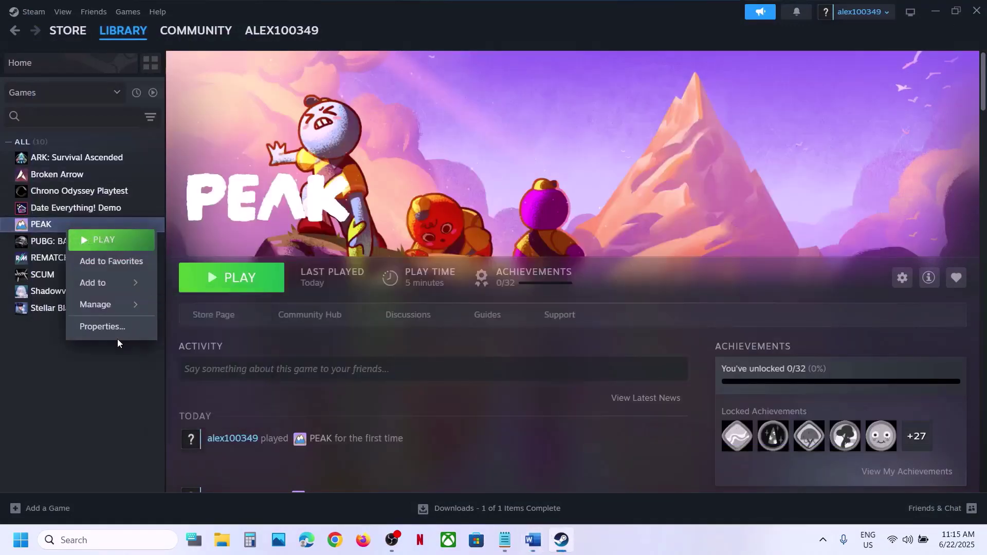
click(110, 328)
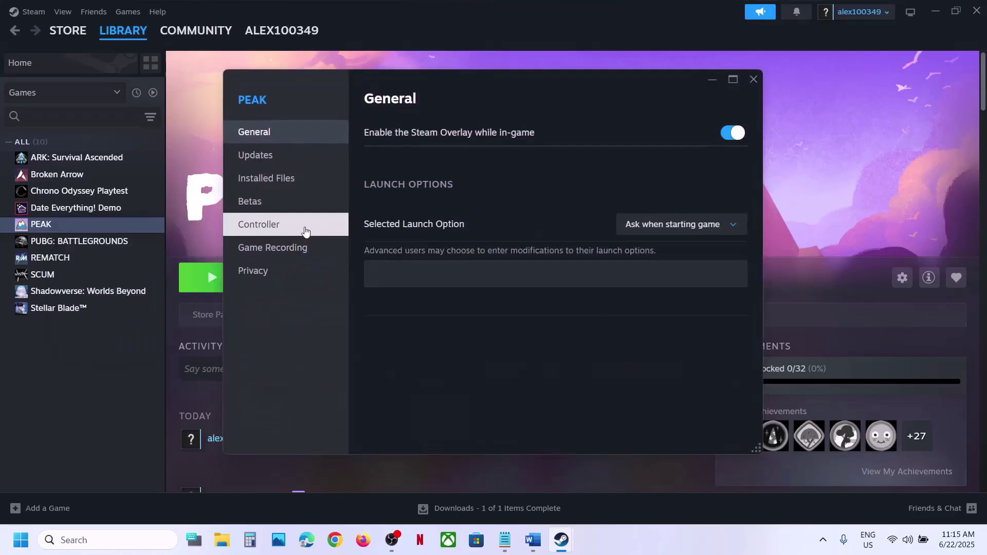
click(281, 178)
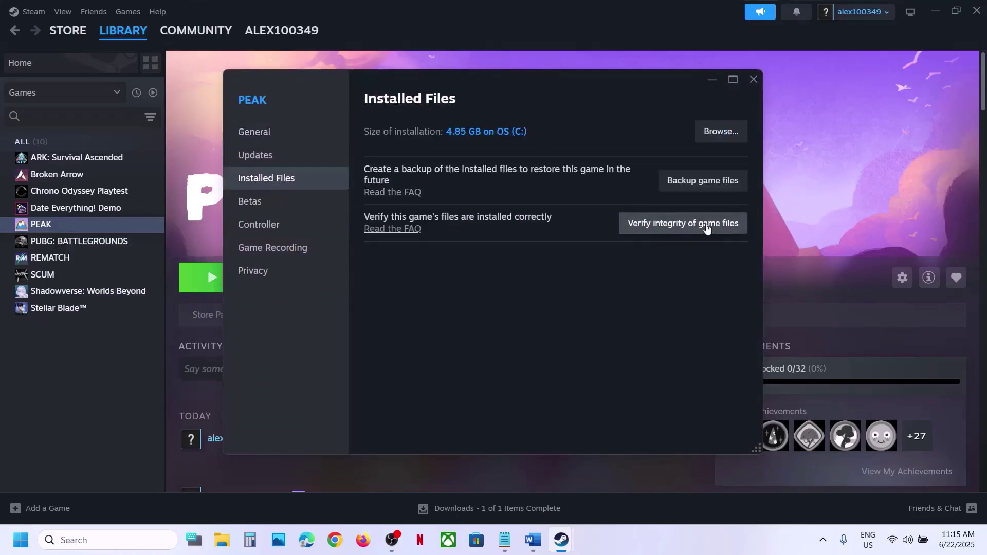
click(674, 223)
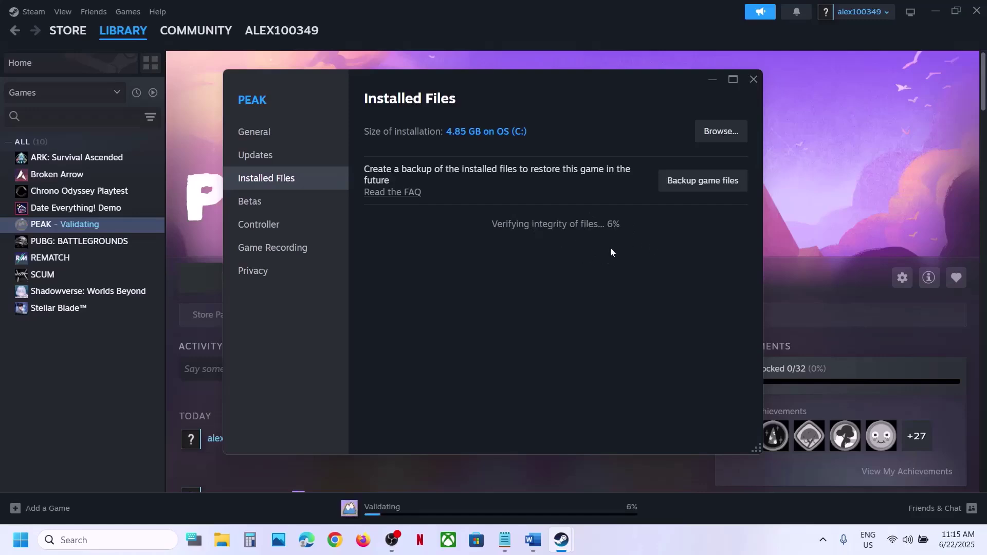
click(865, 197)
Step: Read Step 11 of the guide in Word, highlighting the clean graphics driver installation instruction and the NVIDIA and AMD links
click(533, 540)
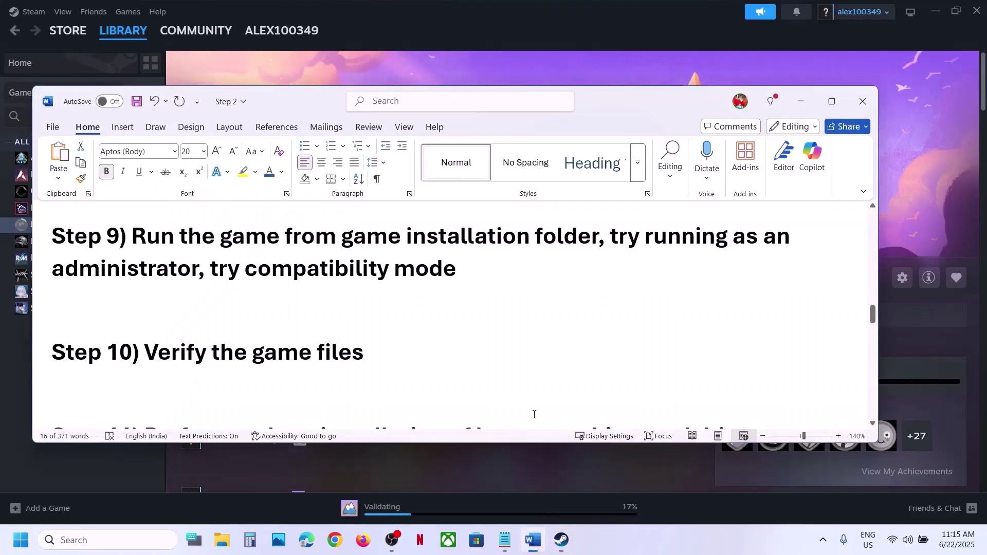
scroll(362, 342, down, 3)
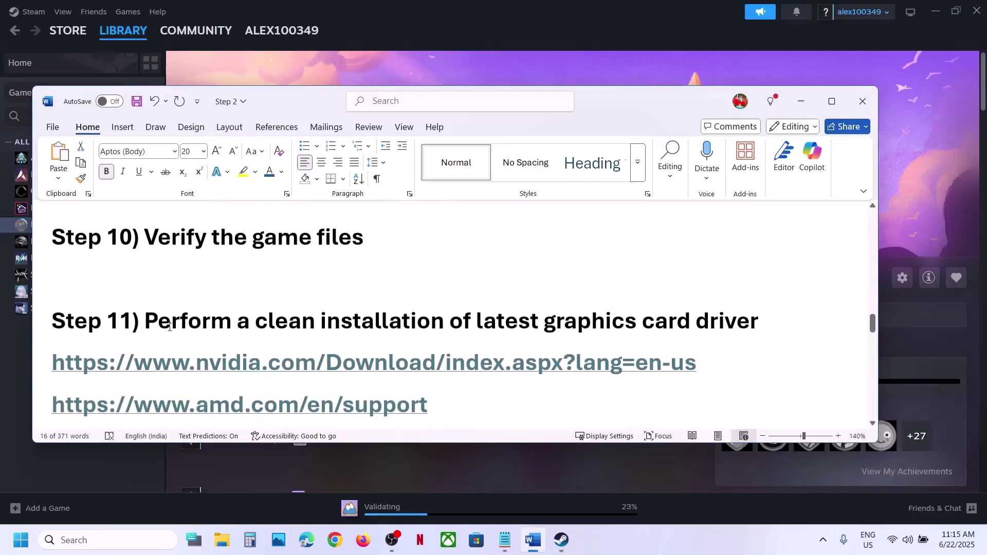
drag(167, 327, 694, 325)
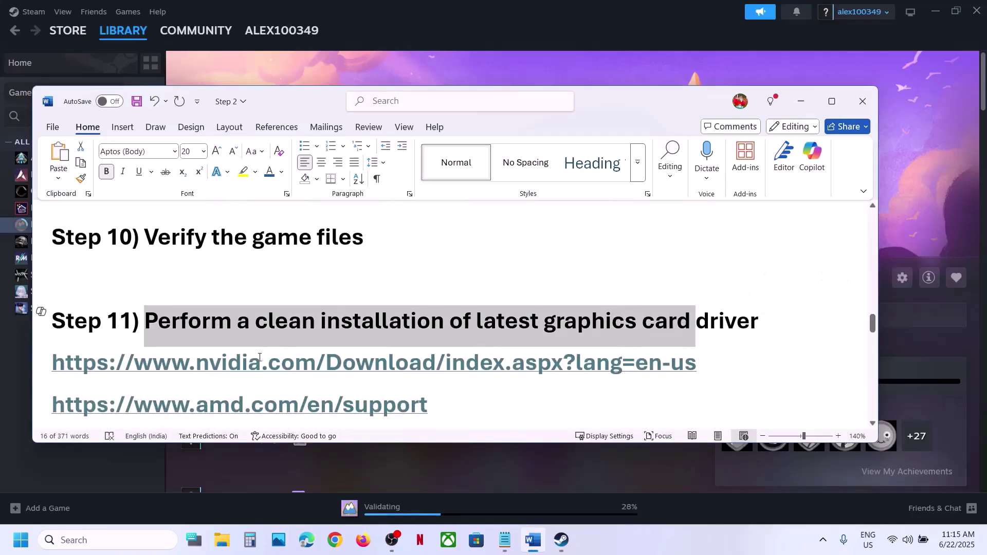
drag(208, 366, 563, 364)
scroll(389, 335, down, 1)
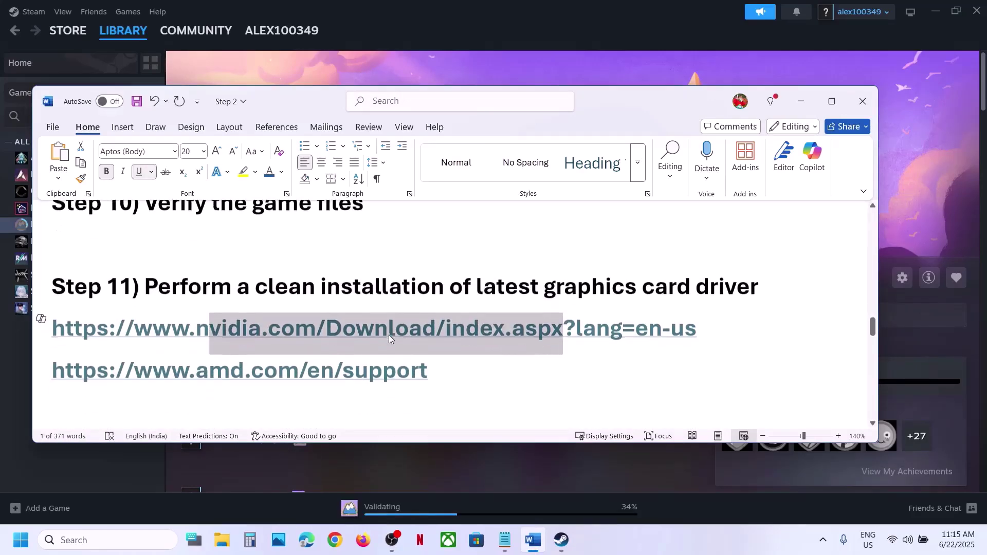
drag(165, 361, 368, 364)
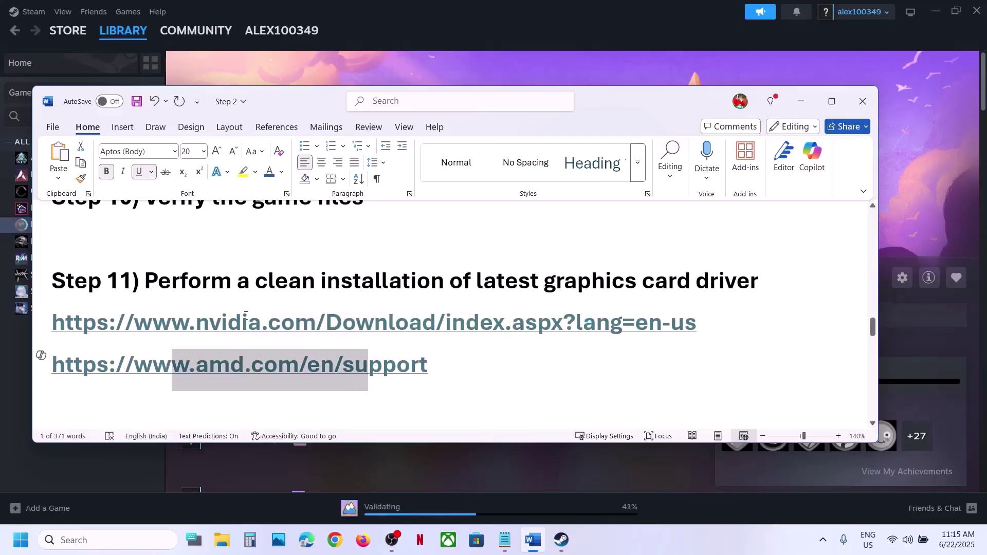
drag(52, 322, 442, 366)
Step: Switch to NVIDIA's driver page in Chrome and search for the GeForce RTX 3050 Laptop GPU driver with Windows 11 as the operating system
click(686, 529)
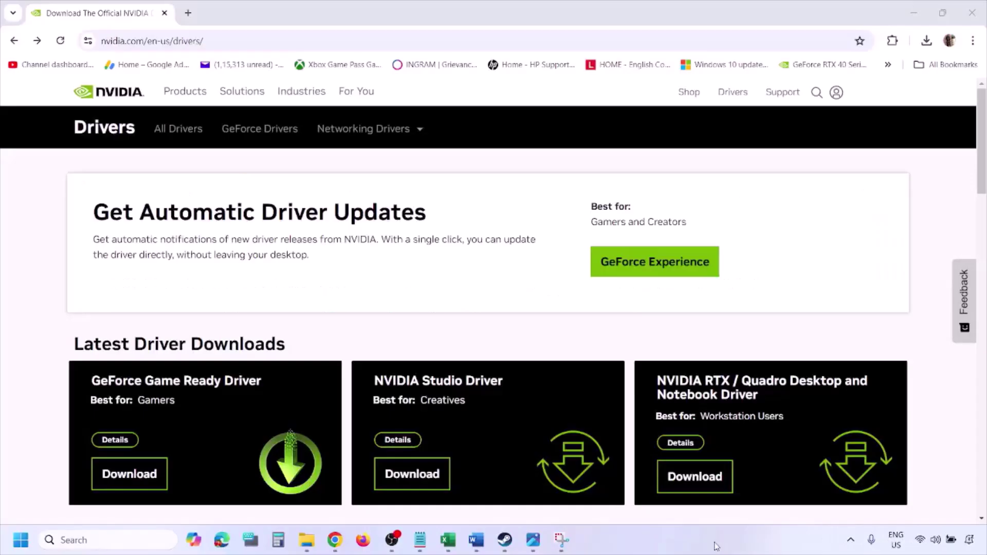
scroll(231, 315, down, 8)
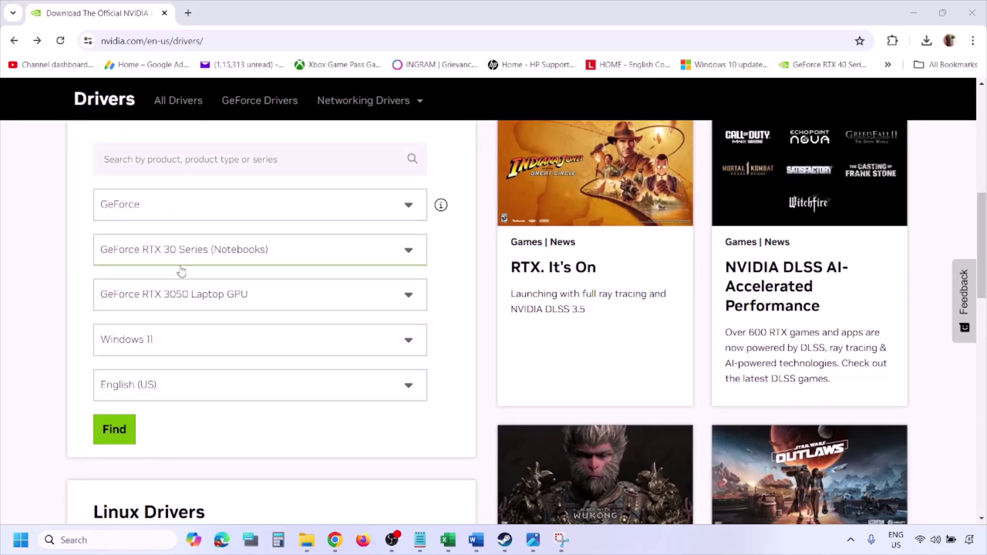
click(163, 342)
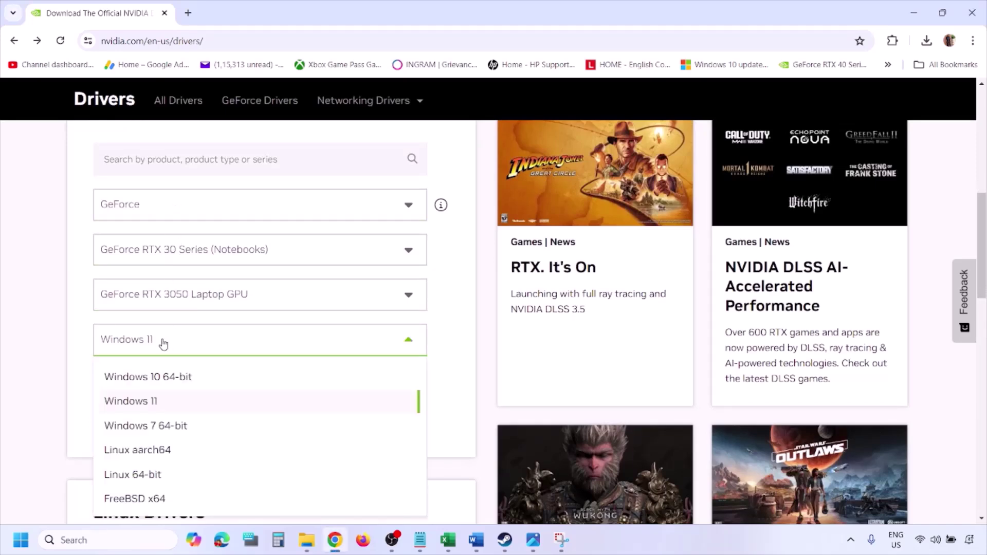
click(143, 402)
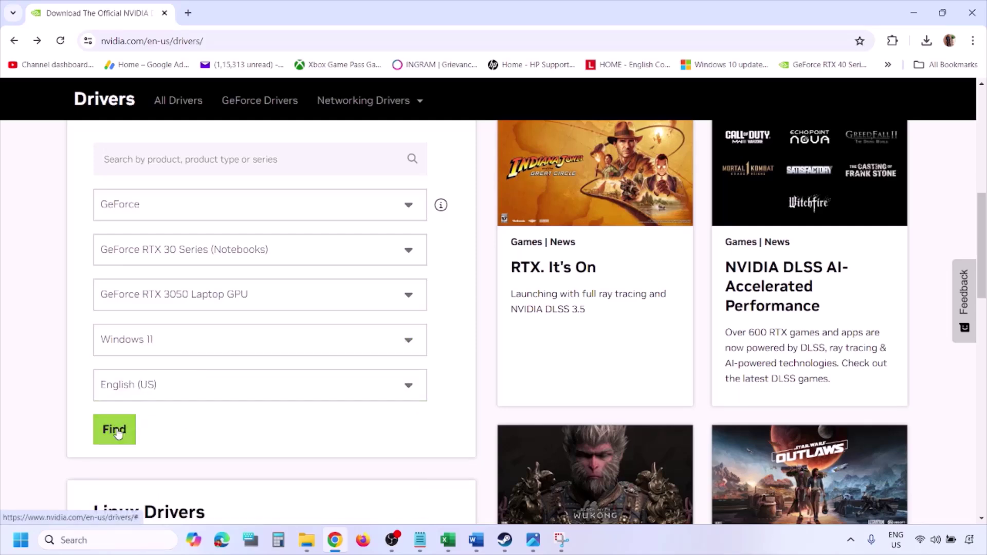
click(117, 433)
Step: Switch to Photos and review the NVIDIA driver download and clean installation screenshots from 1.png through 5.png
click(534, 541)
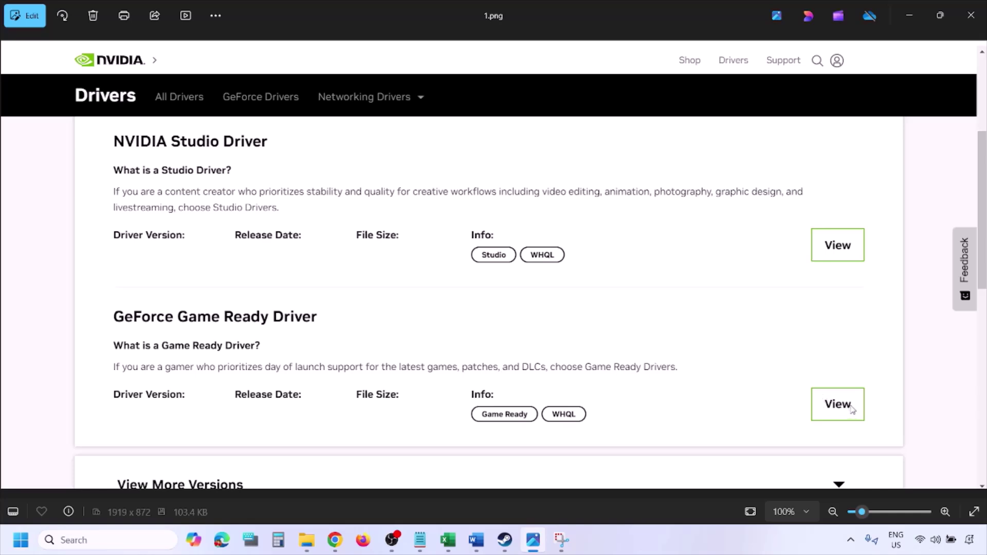
key(Right)
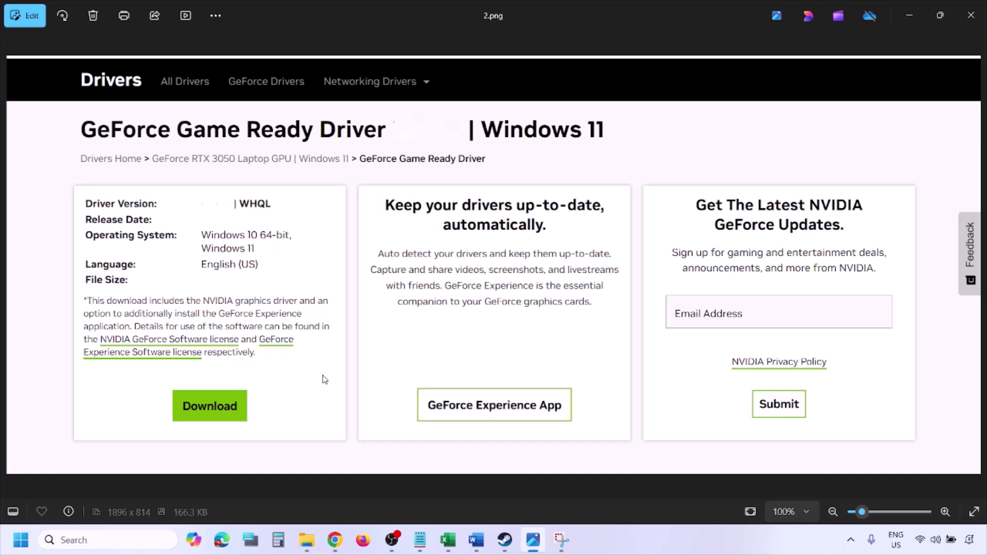
key(Right)
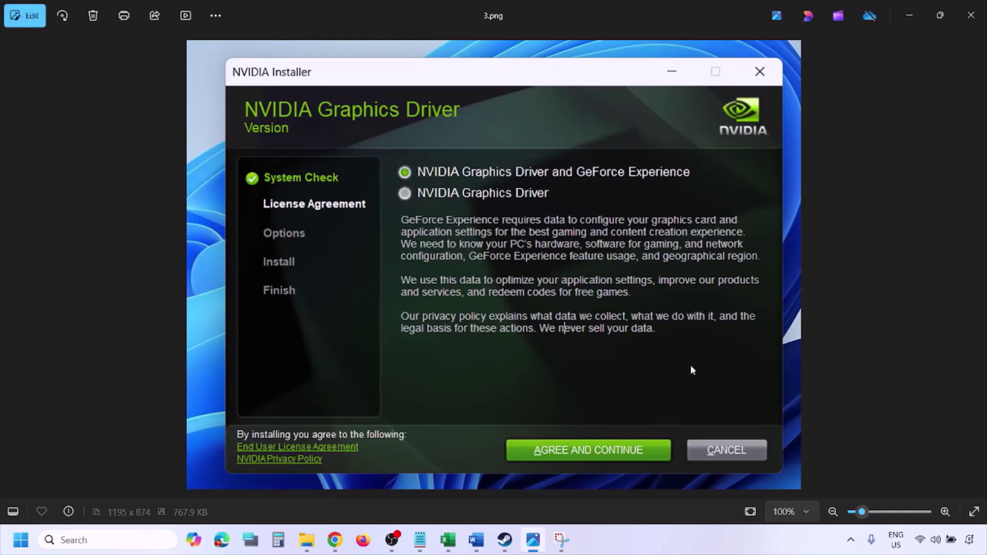
key(Right)
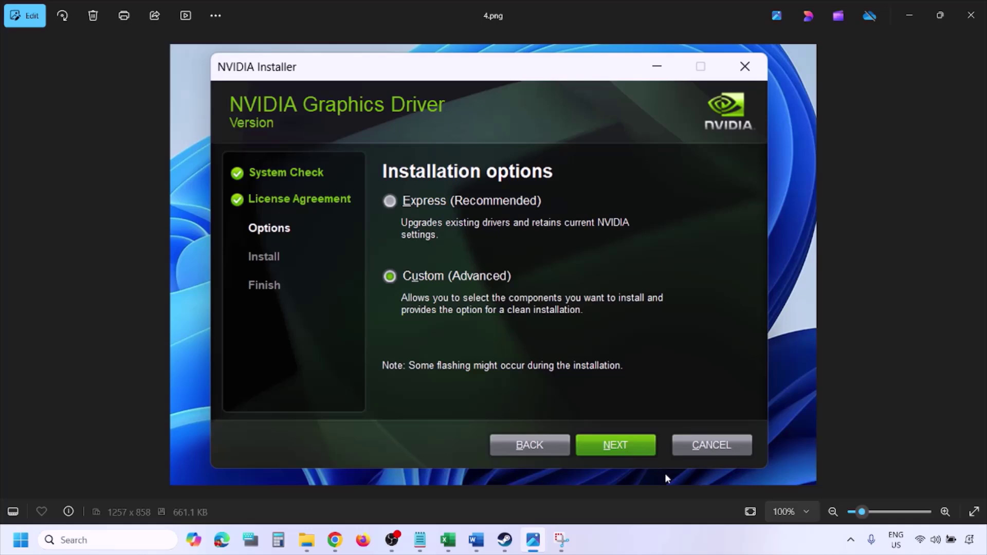
key(Right)
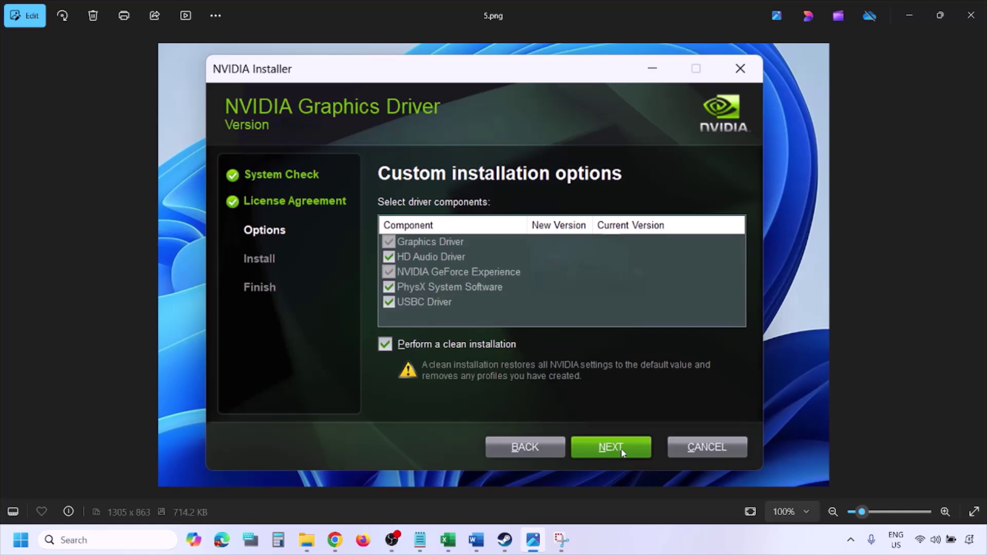
Step: Show the computer's power options with the Restart choice and close them without restarting
click(20, 540)
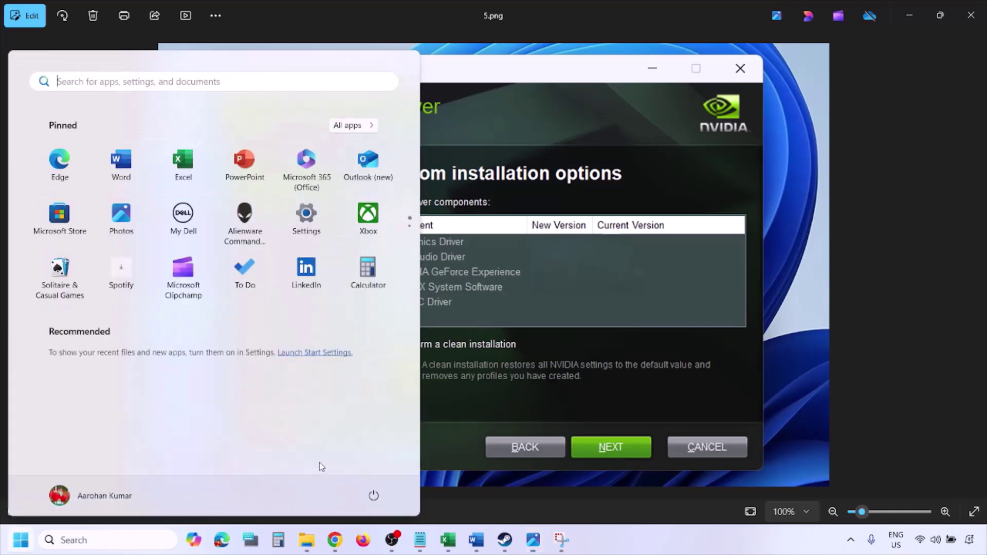
click(379, 501)
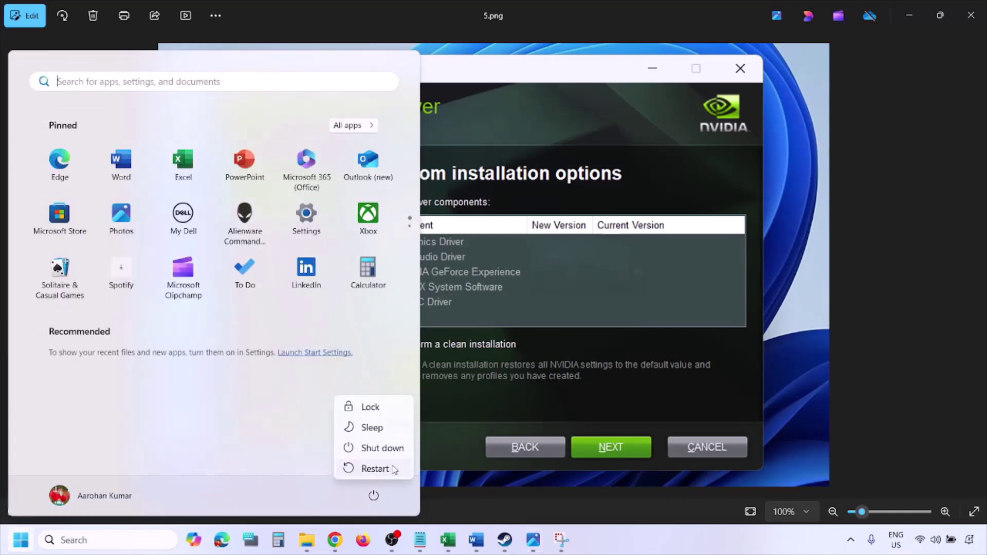
key(Escape)
key(Escape)
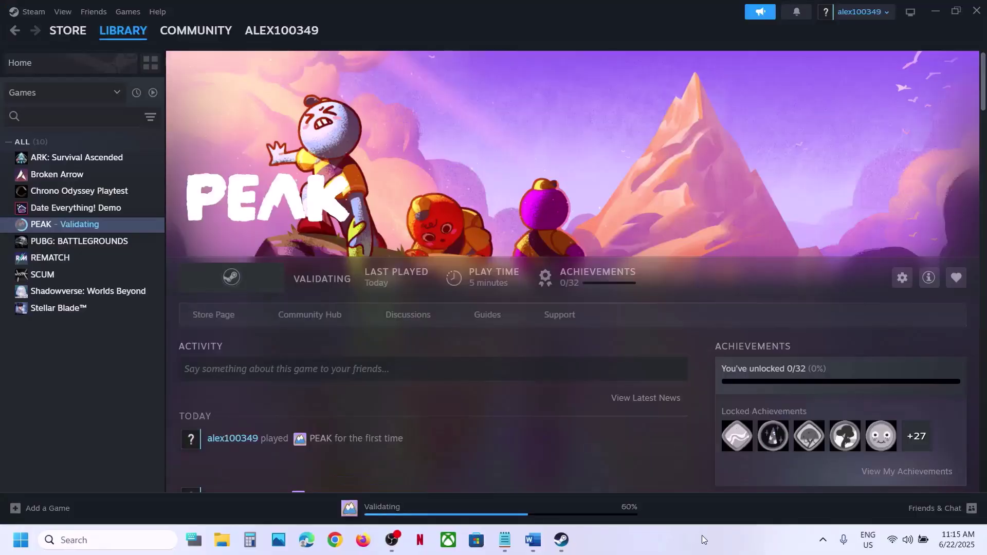
Step: Return to the guide in Word and highlight the AMD support link under Step 11
click(533, 540)
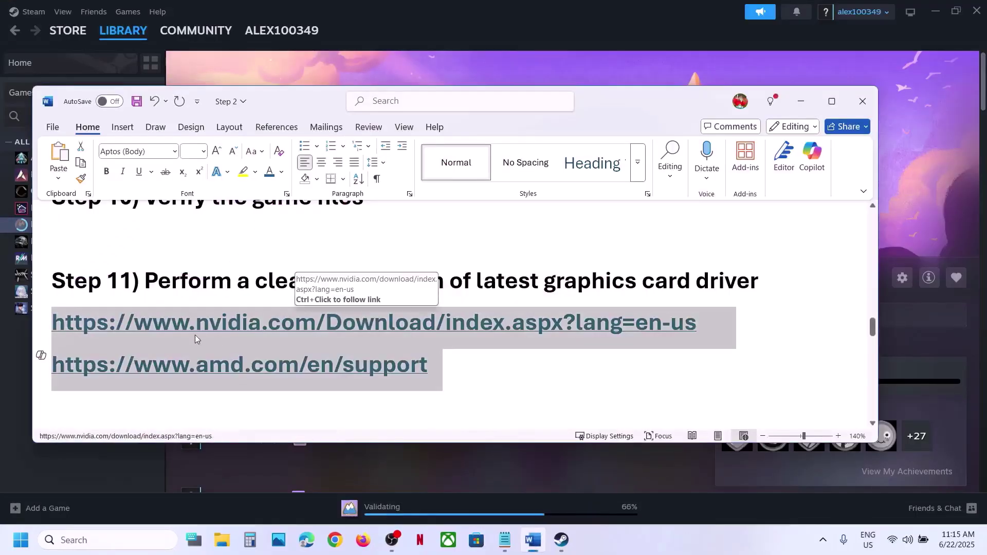
click(186, 355)
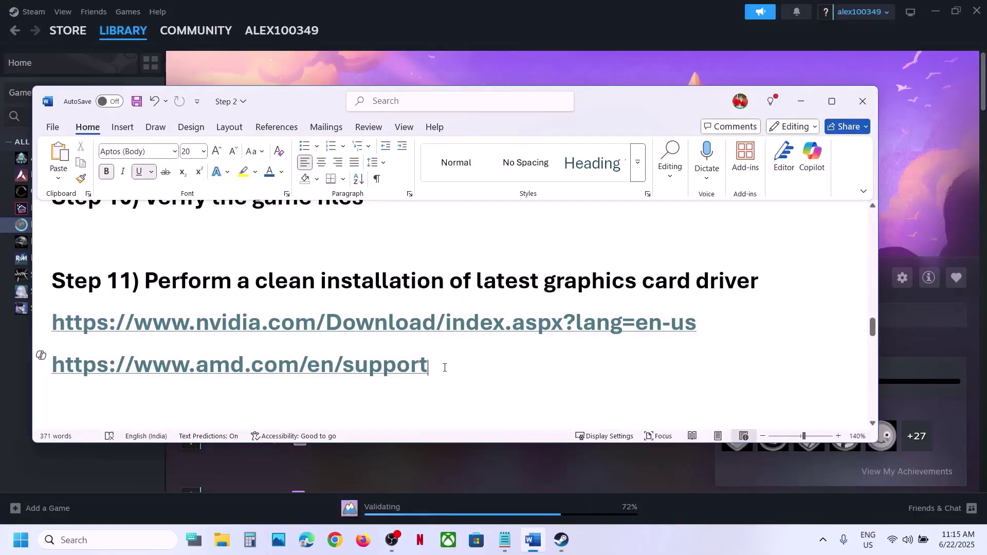
drag(445, 367, 50, 370)
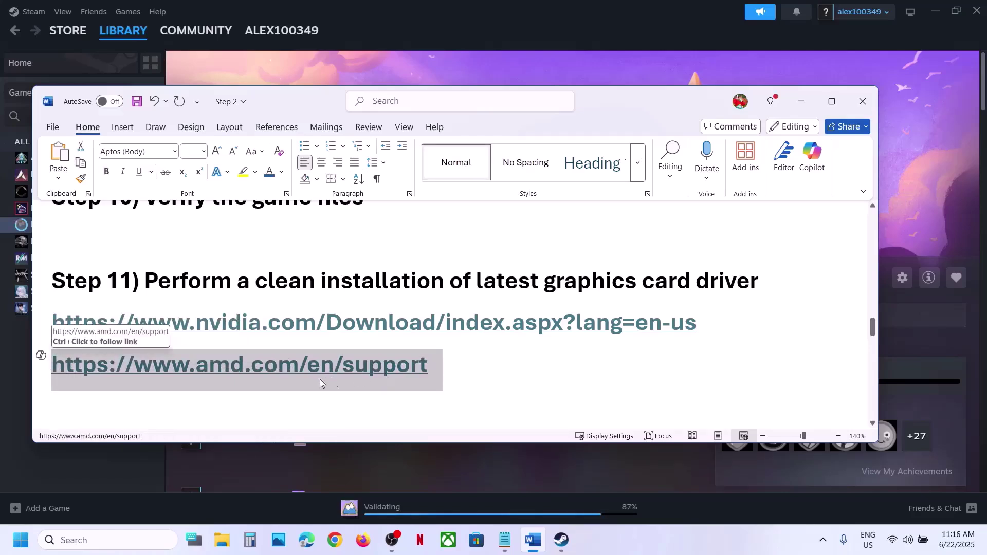
click(467, 373)
Step: Copy the word "graphics" from the guide's Step 12 and use it to find and open the Windows Graphics settings
scroll(467, 371, down, 2)
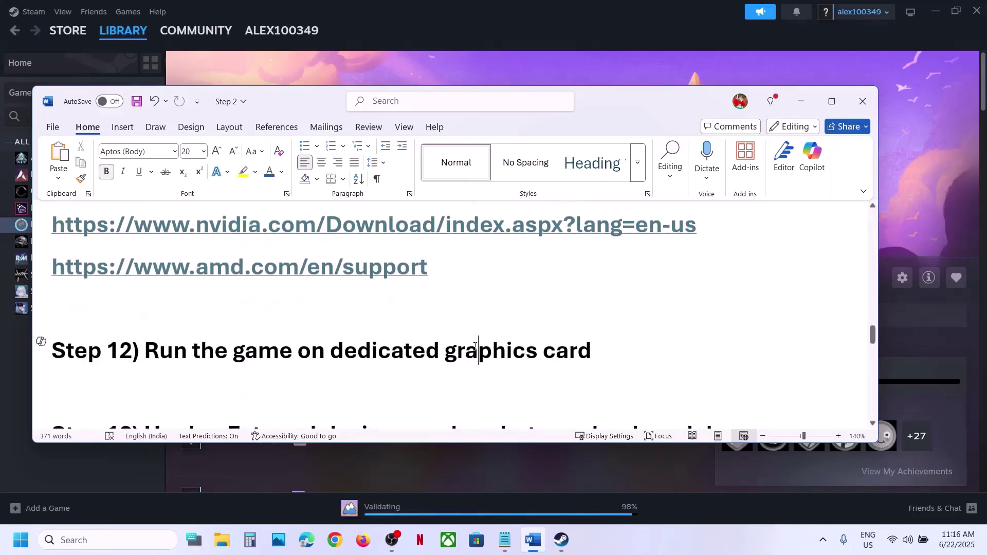
double_click(476, 347)
key(ctrl+c)
click(470, 68)
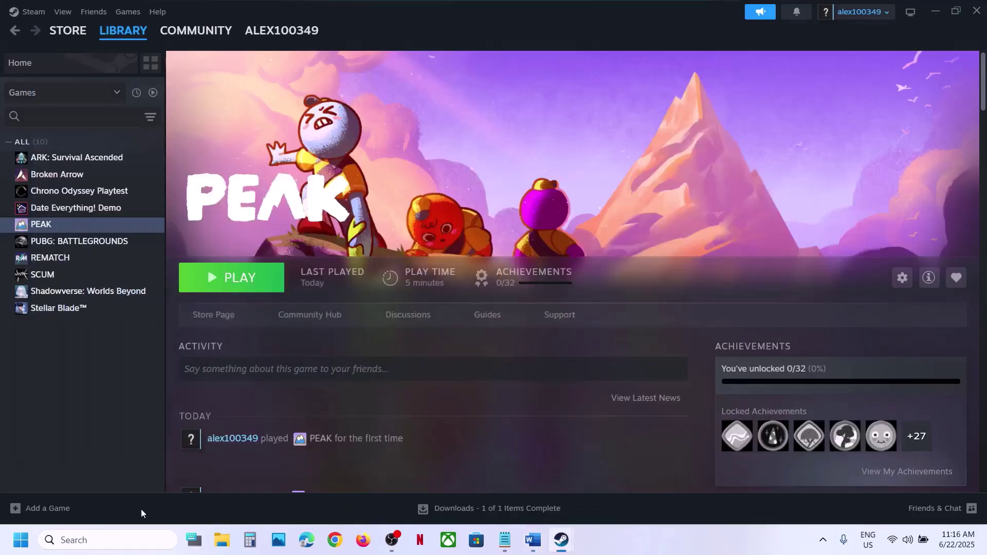
click(111, 545)
key(ctrl+v)
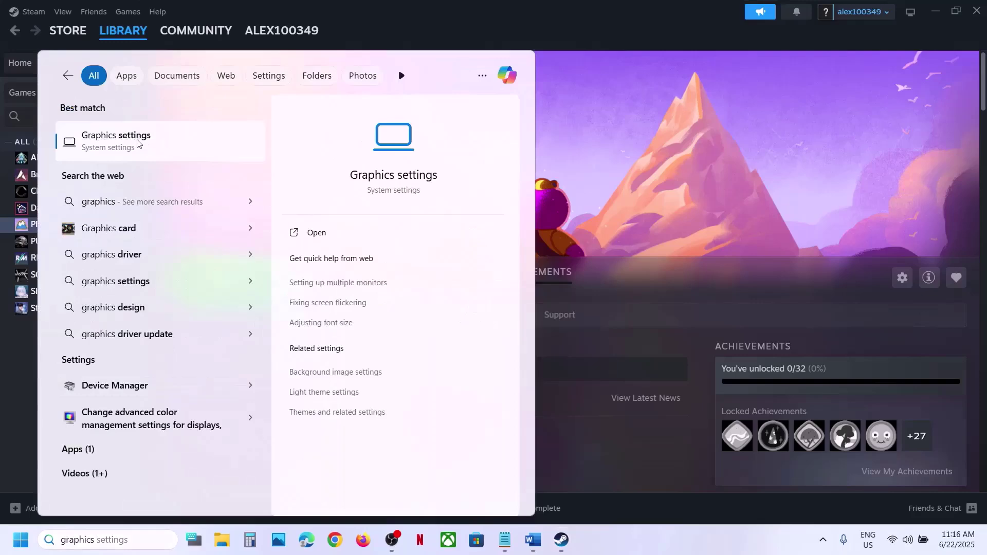
click(138, 144)
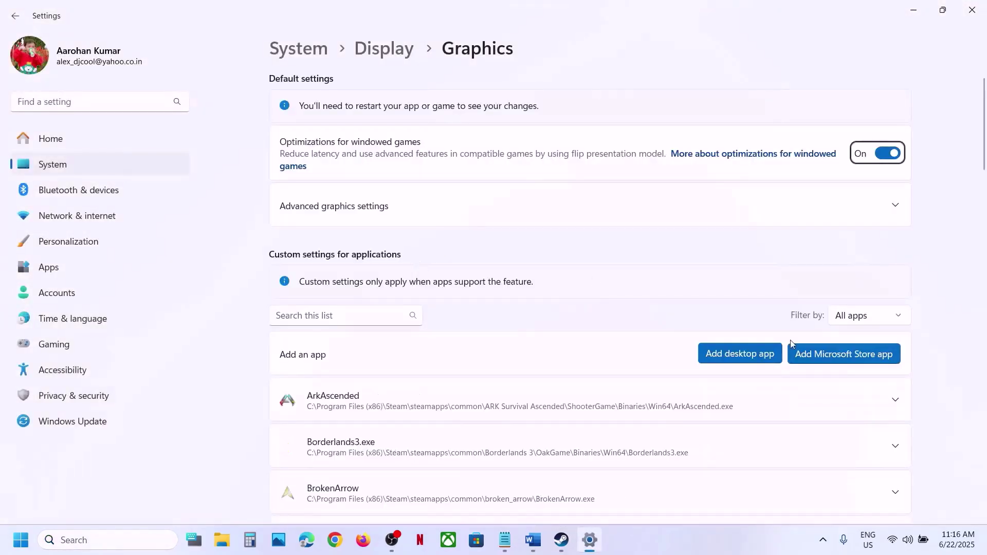
Step: Add the PEAK application from Steam's common\PEAK folder as a desktop app in the custom graphics settings and locate its entry
click(741, 353)
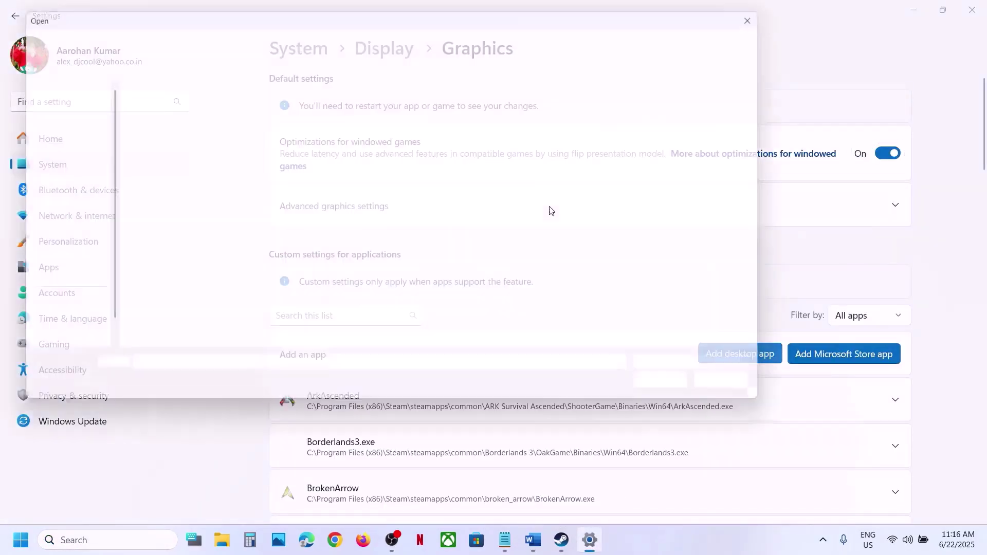
click(379, 36)
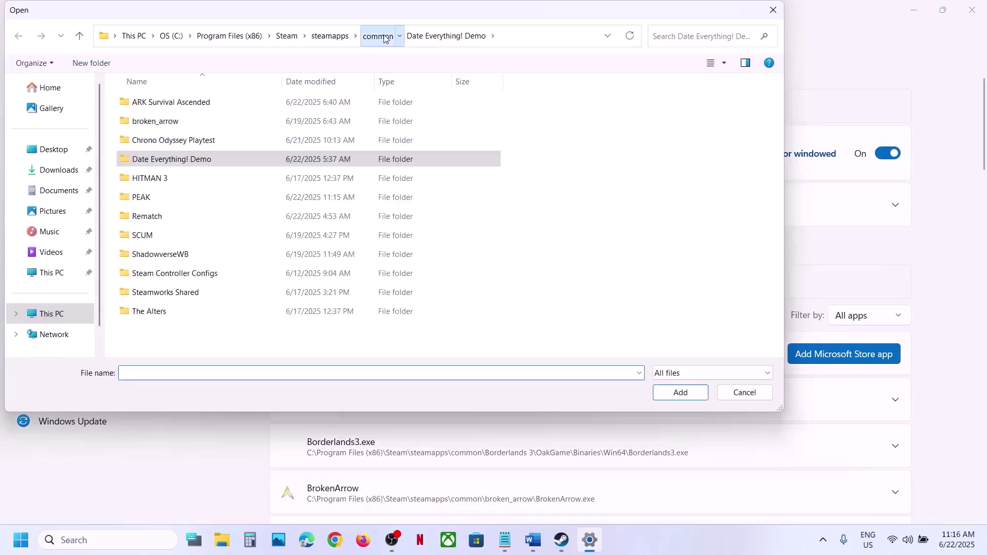
click(161, 202)
double_click(161, 203)
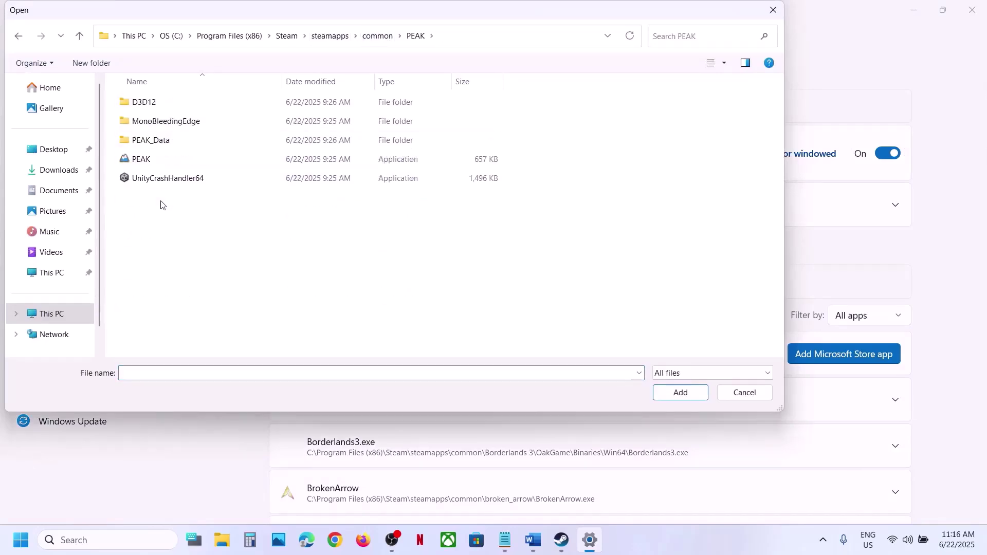
click(164, 163)
click(662, 397)
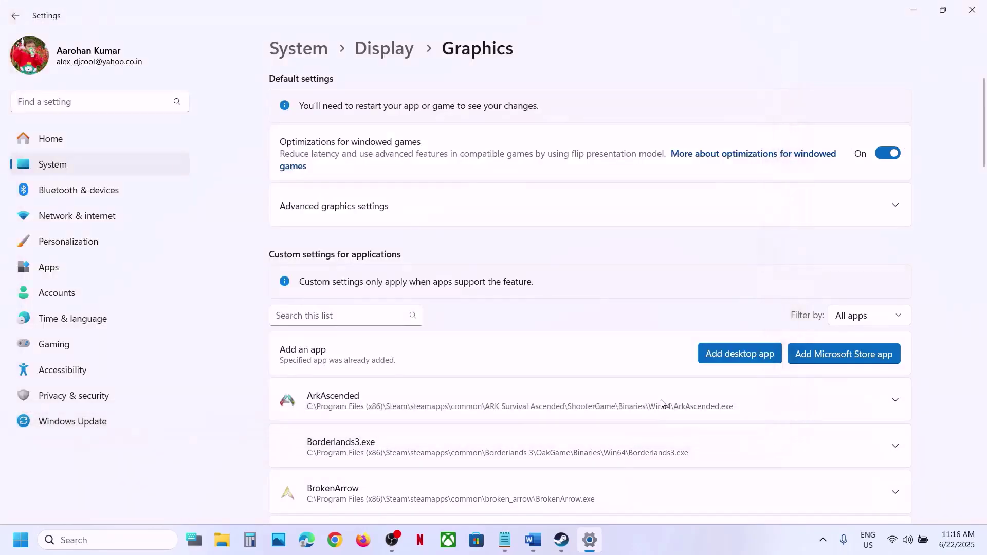
scroll(663, 404, down, 10)
scroll(661, 400, down, 10)
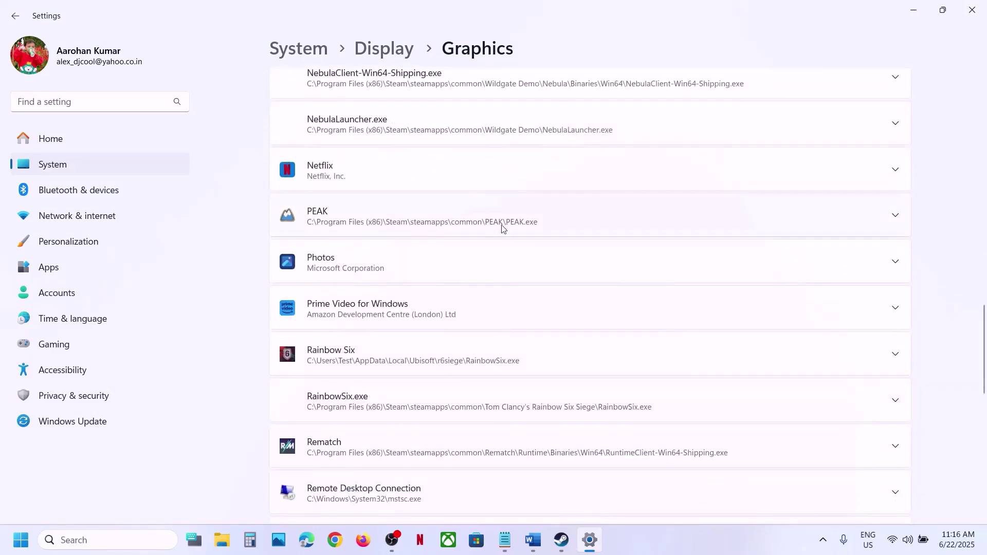
Step: Set PEAK's GPU preference to High Performance (NVIDIA GeForce RTX 3050 Laptop GPU) and close Settings
click(494, 223)
click(766, 270)
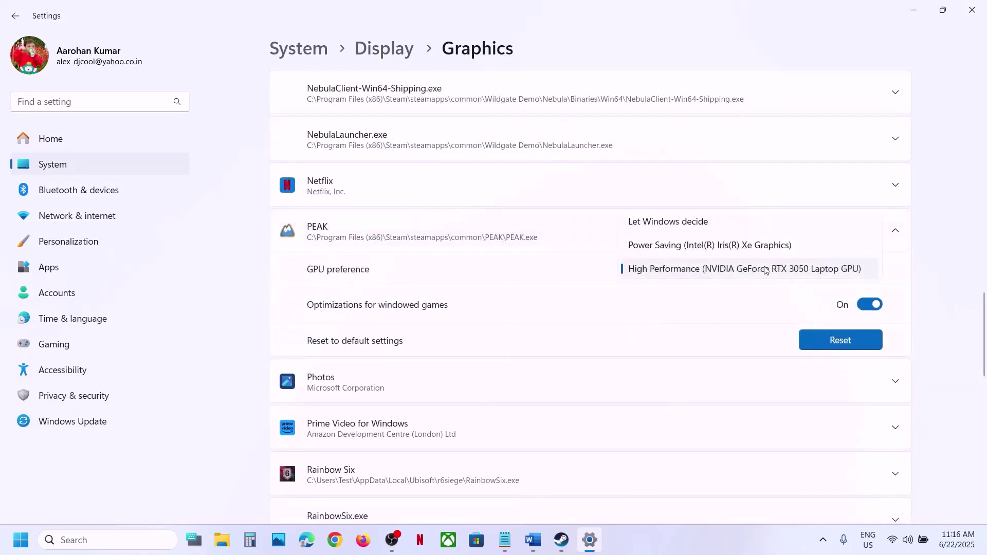
click(722, 276)
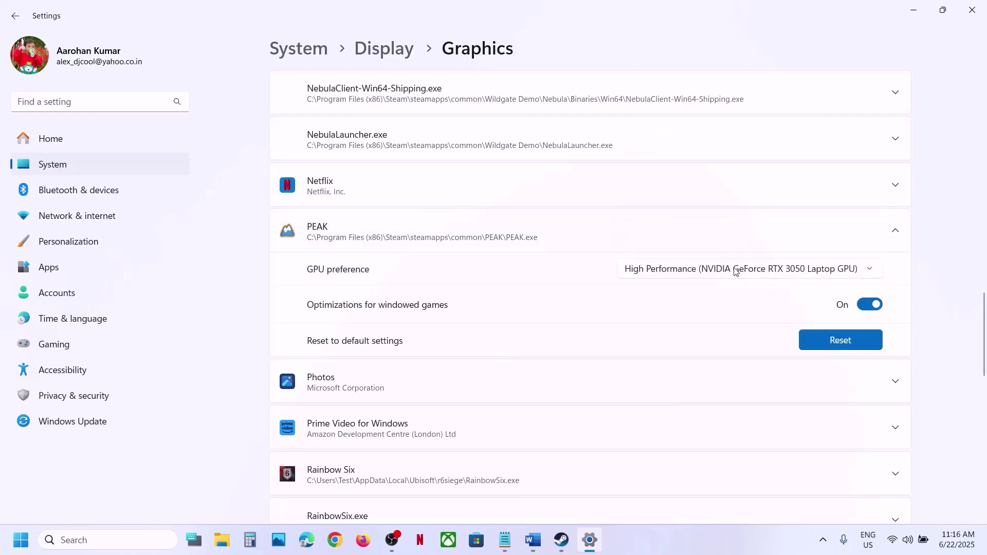
click(972, 10)
Step: Return to the guide in Word, maximize its window, and highlight Step 13's instructions on disconnecting devices, closing third-party services and removing the undervolt
click(534, 540)
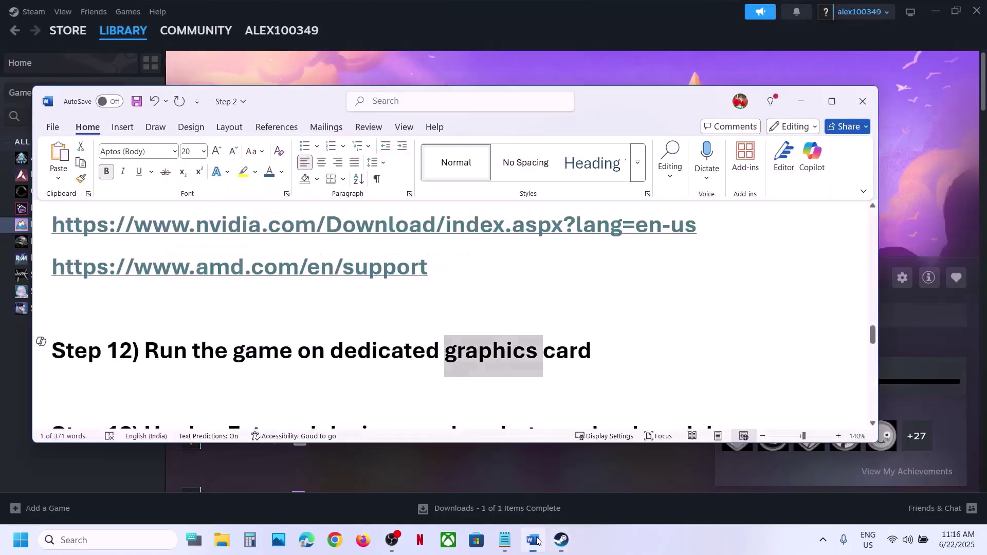
scroll(412, 354, down, 5)
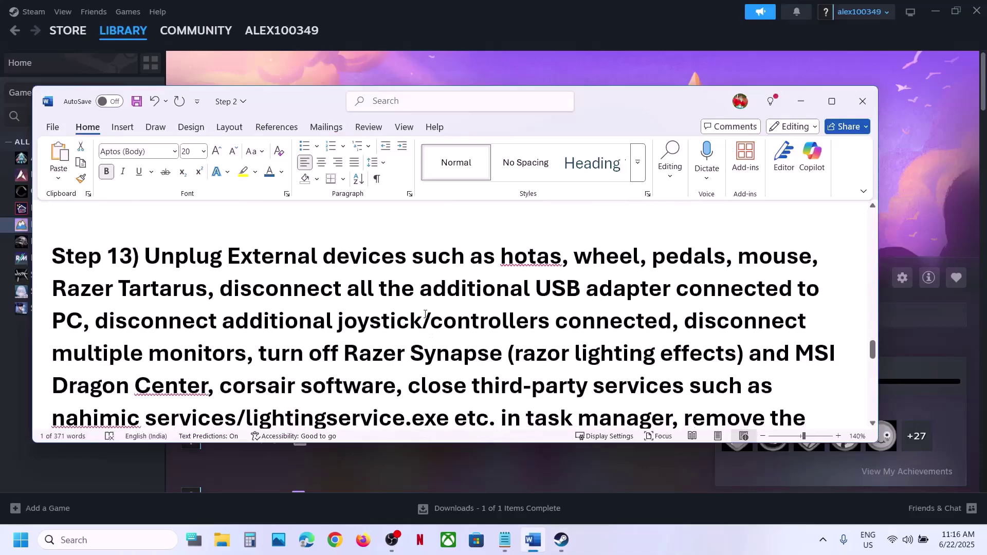
click(832, 101)
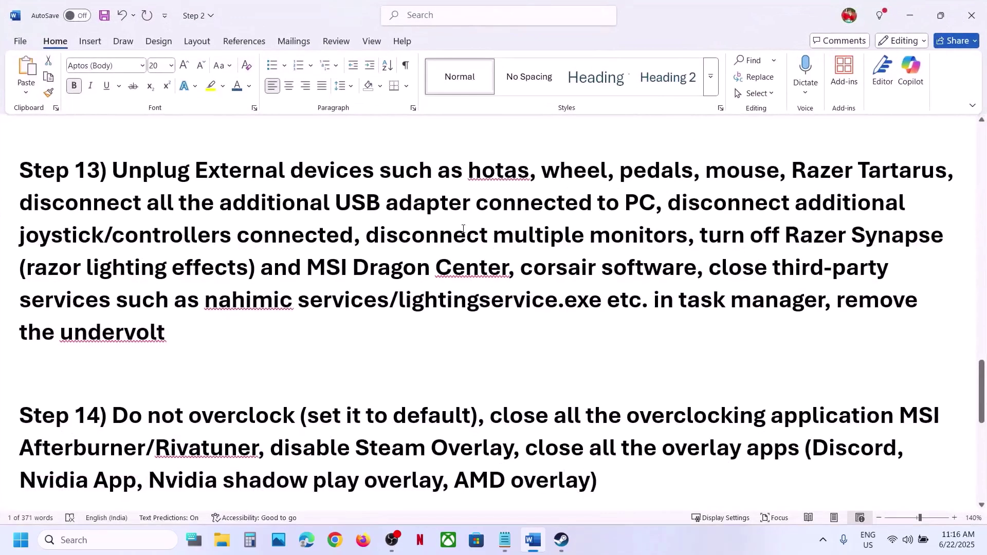
scroll(463, 229, up, 2)
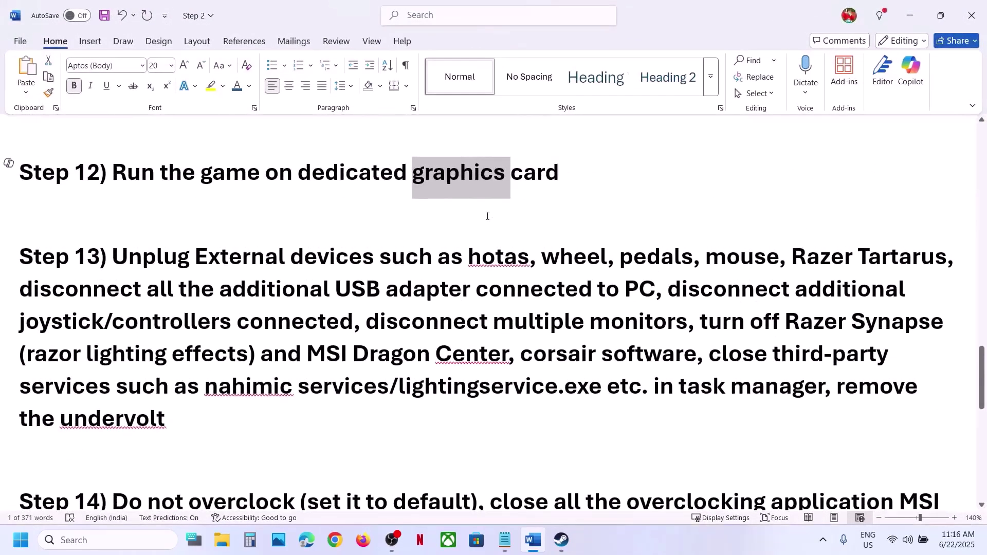
drag(468, 256, 717, 245)
drag(419, 295, 688, 323)
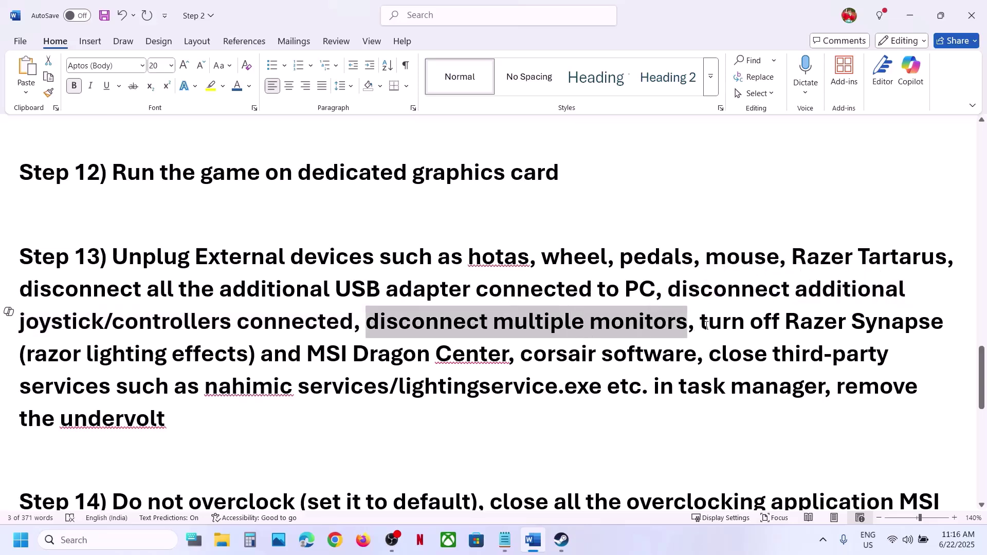
drag(703, 324, 885, 407)
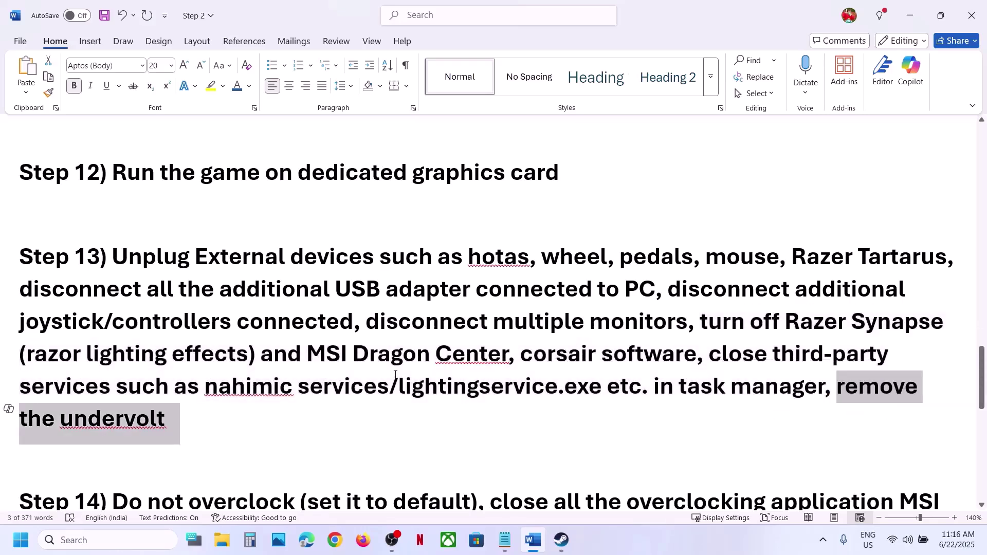
click(369, 389)
Step: Highlight the guide's Step 14 instructions on closing overclocking applications and disabling Steam Overlay
scroll(370, 389, down, 3)
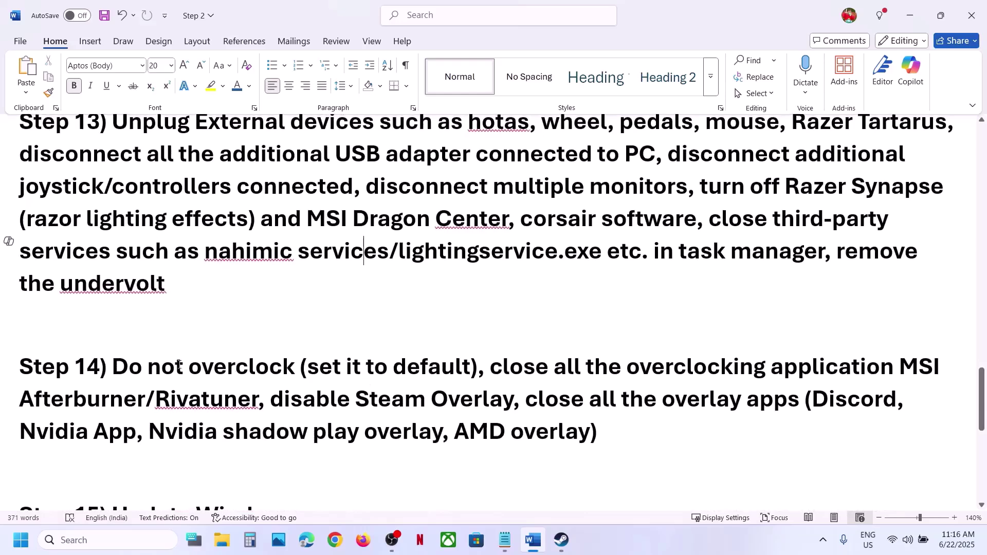
drag(125, 369, 811, 369)
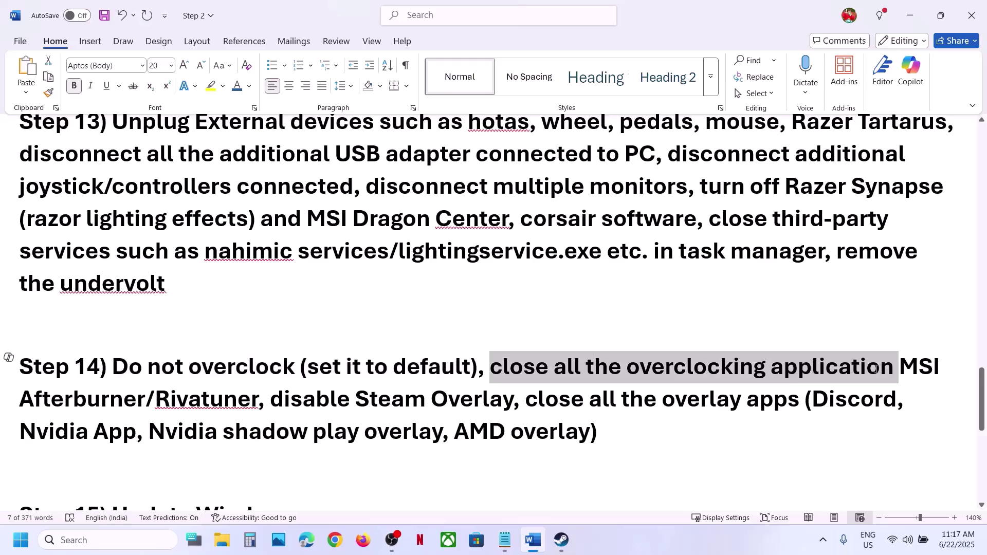
drag(877, 369, 944, 369)
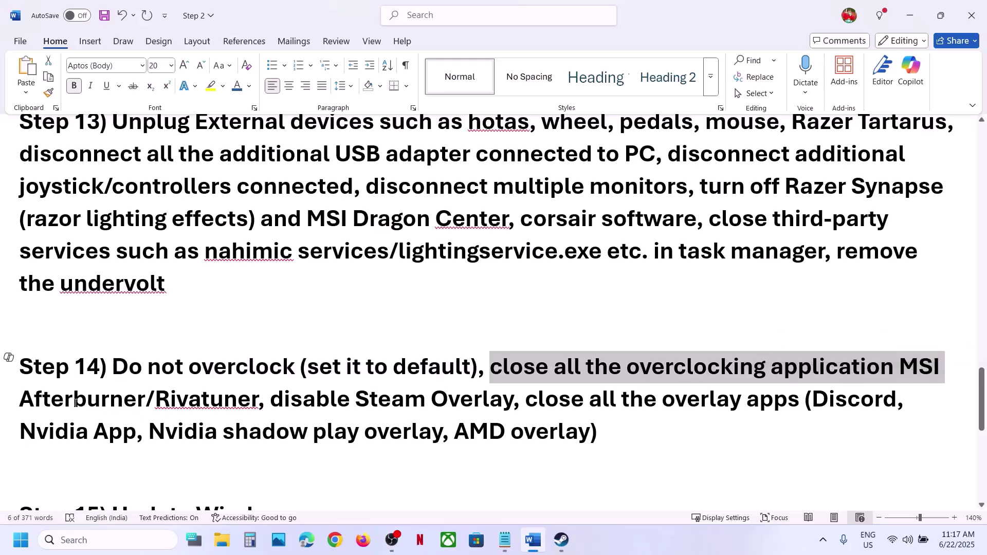
drag(76, 403, 491, 403)
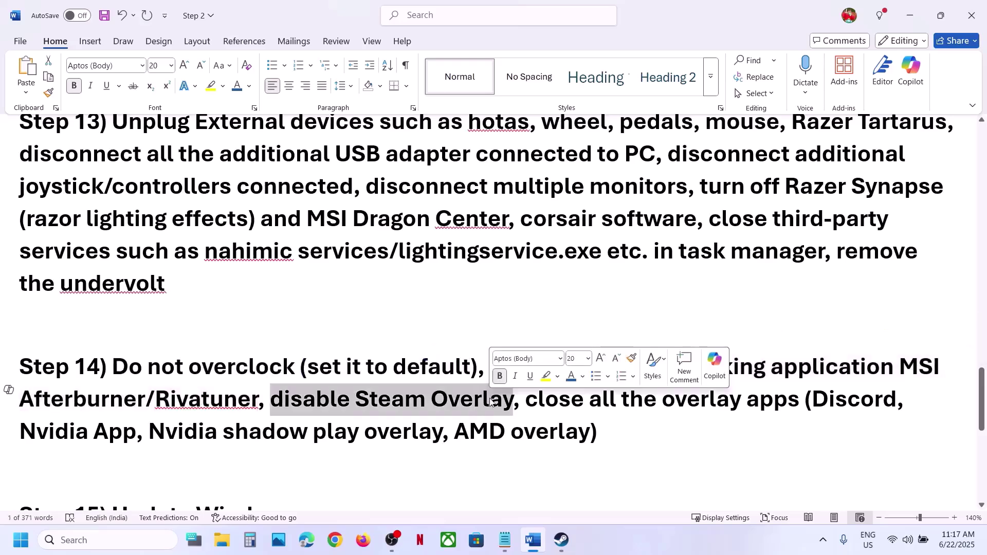
Step: Switch to Steam, disable the Steam Overlay while in-game in PEAK's general properties, and close the properties window
mouse_move(561, 540)
click(533, 473)
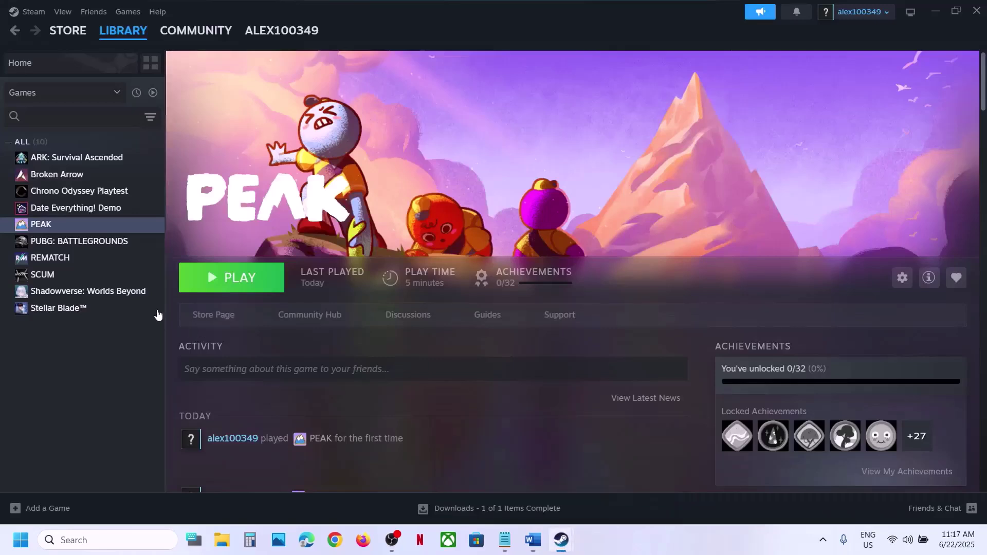
right_click(85, 227)
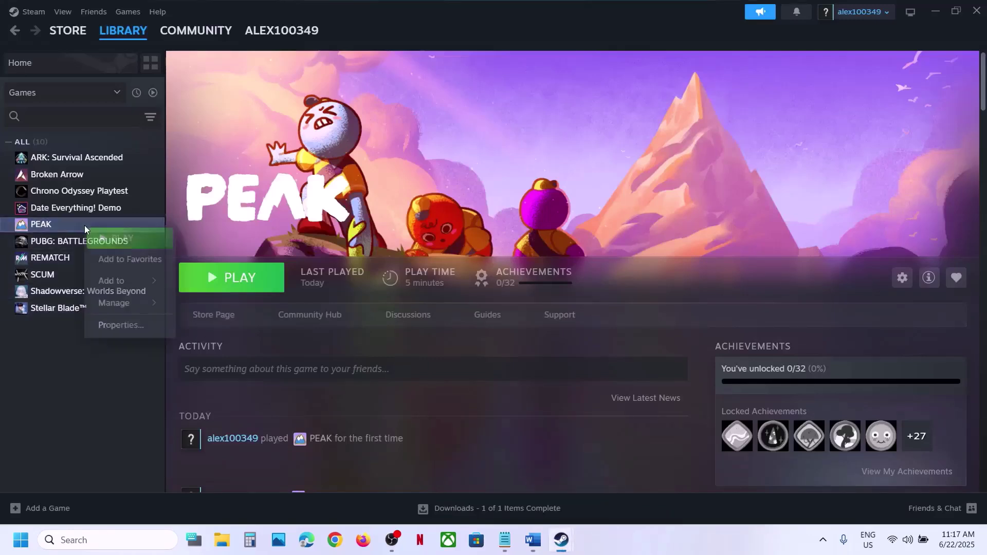
click(130, 323)
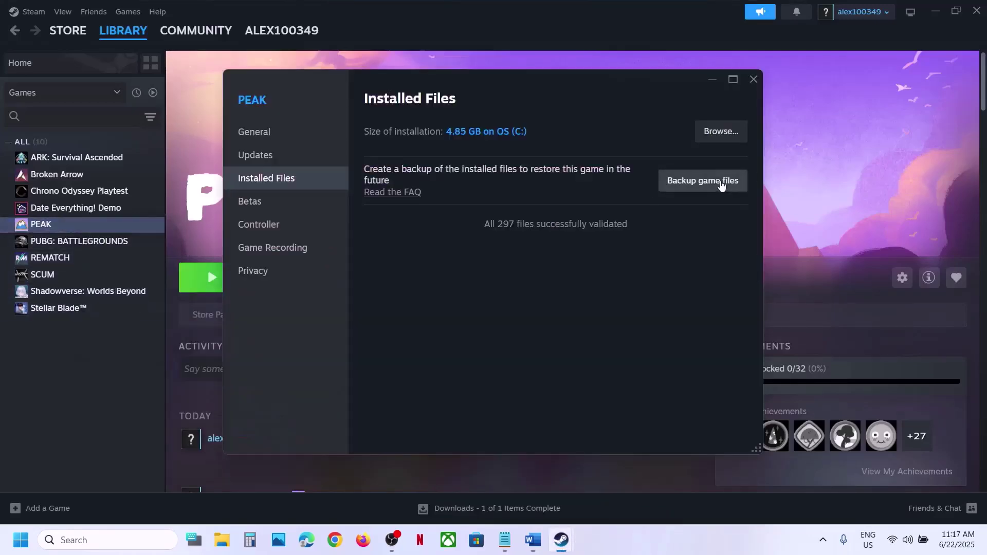
click(265, 136)
click(724, 140)
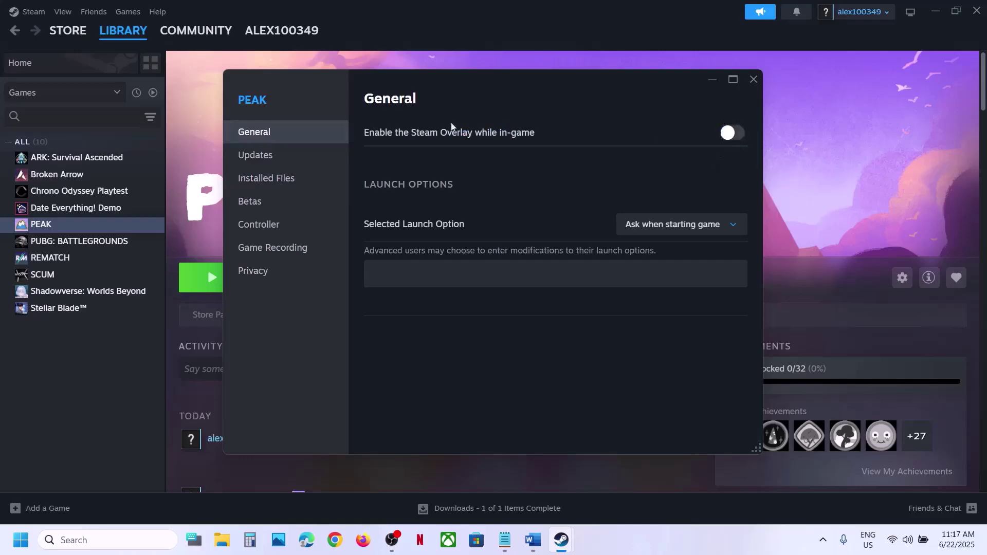
click(753, 80)
Step: Return to the guide in Word and highlight Discord, Nvidia App and "close all the overlay apps" in Step 14
click(543, 550)
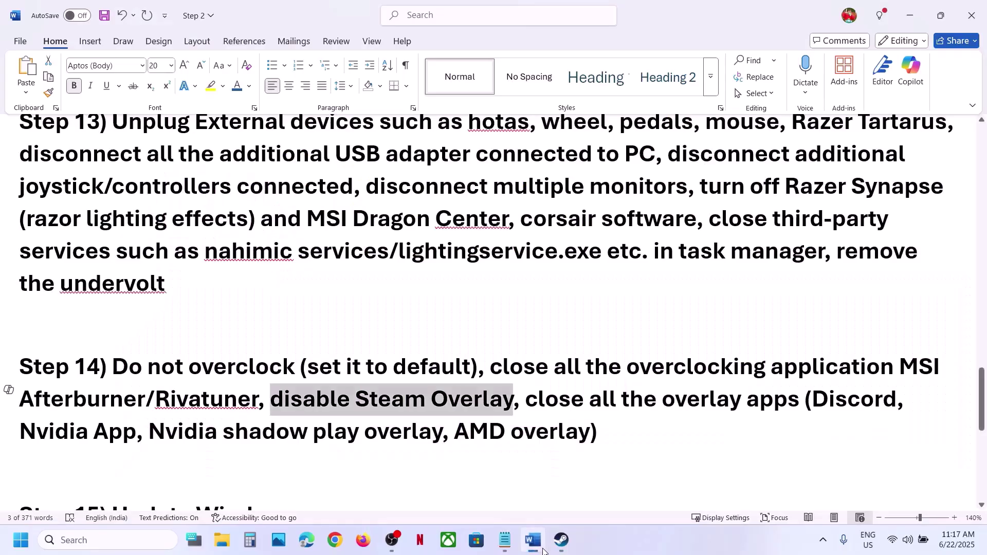
double_click(833, 396)
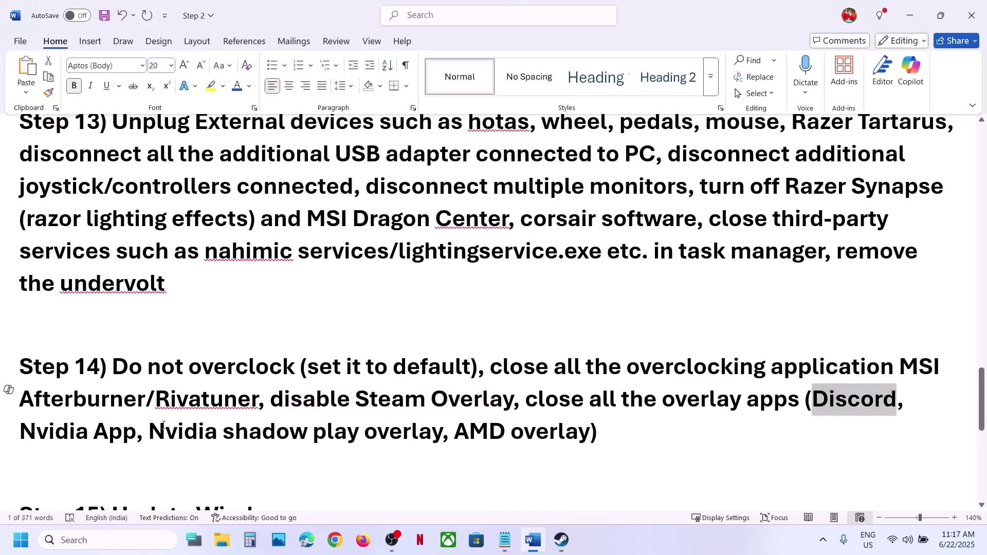
drag(26, 433, 133, 437)
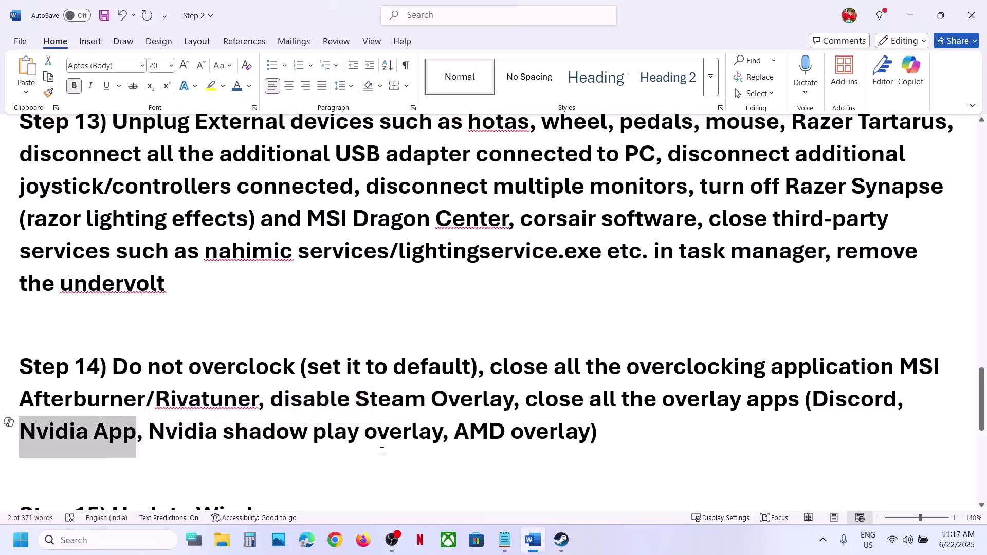
drag(528, 396, 802, 400)
Step: Highlight "Update Windows" in the guide's Step 15 and open the Windows Update page in Settings
scroll(453, 413, down, 1)
scroll(453, 413, down, 2)
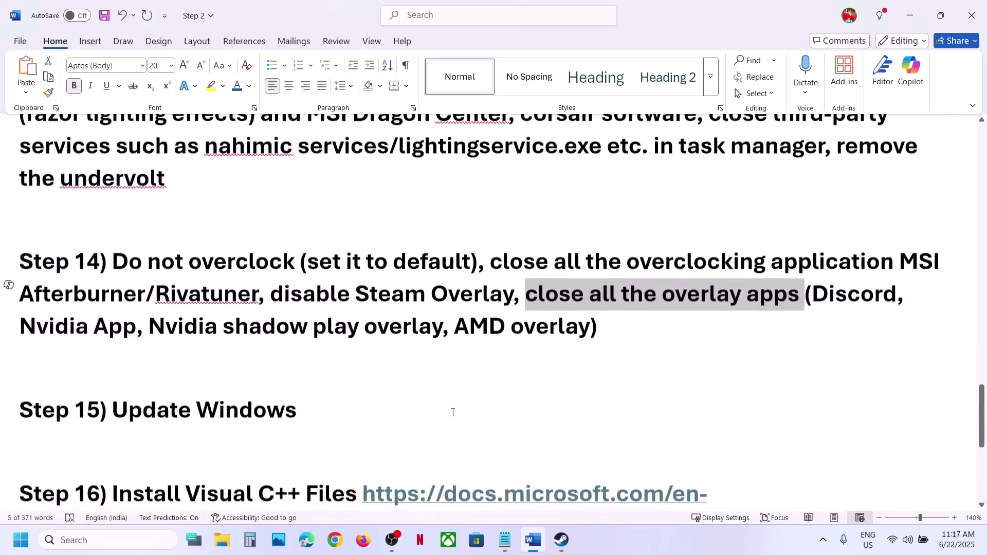
scroll(452, 409, up, 1)
drag(112, 440, 298, 441)
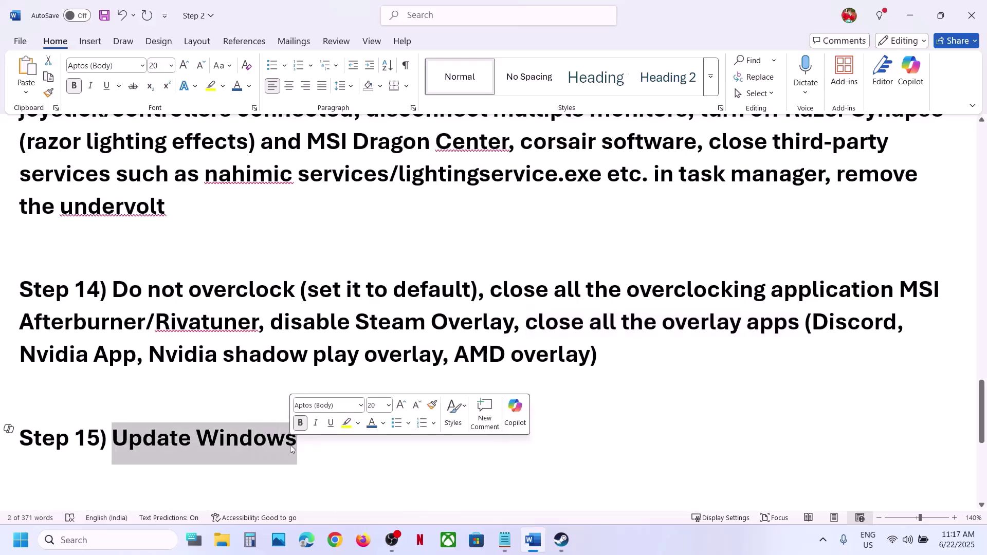
key(super+i)
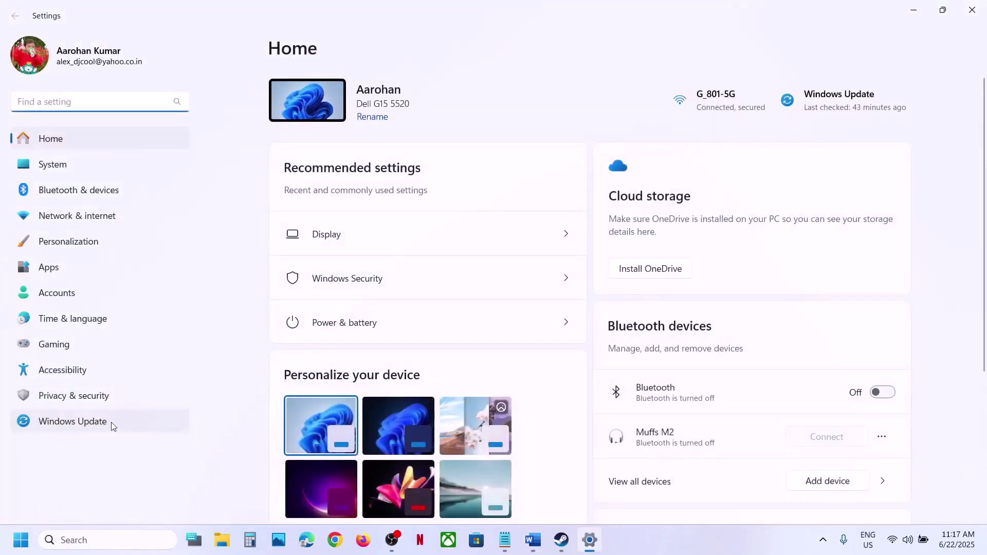
click(111, 421)
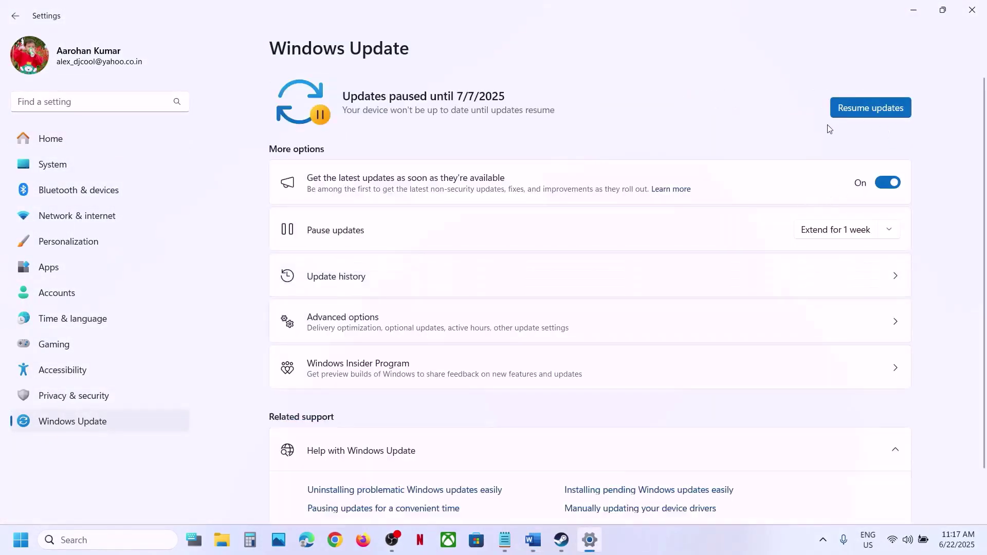